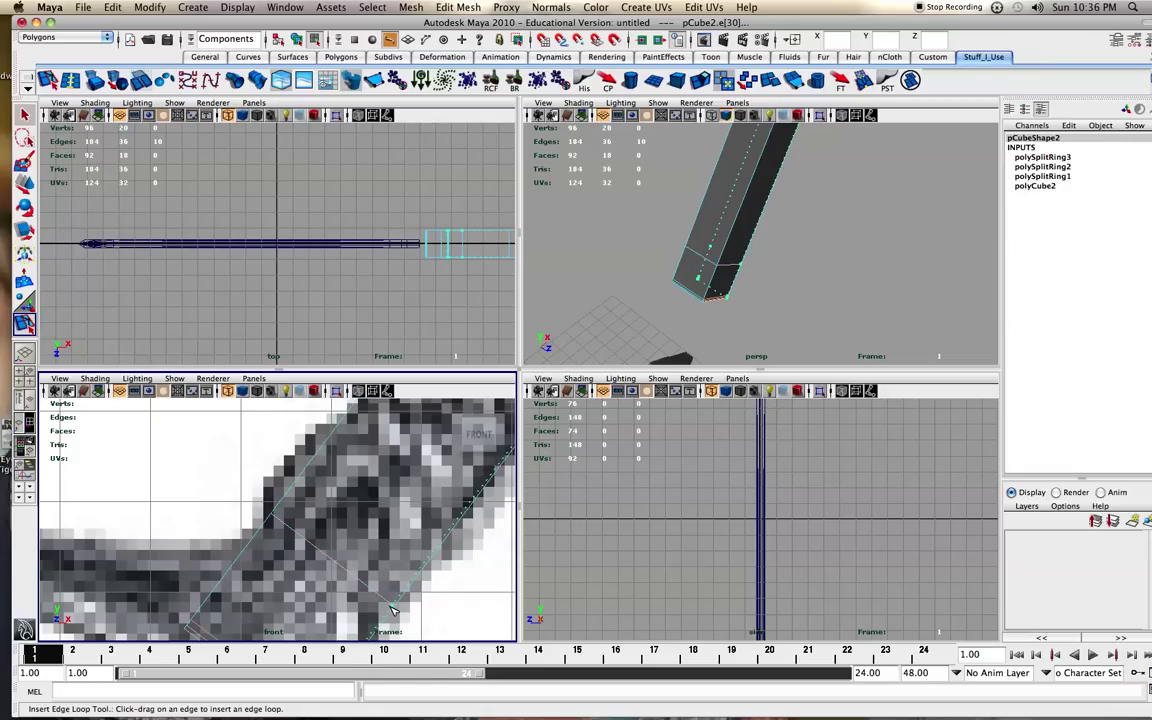
Undo the misplaced edge loop and insert closely spaced edge loops at the grip's first wrap crease
key(ctrl+z)
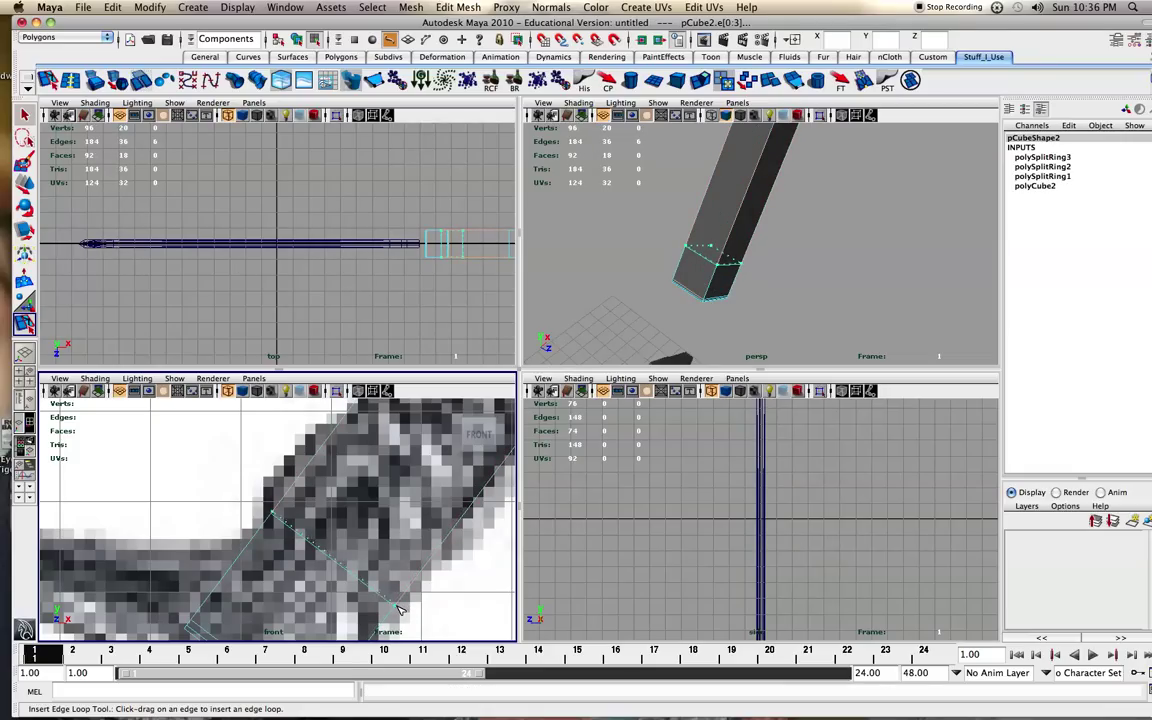
drag(400, 608, 396, 611)
Insert a group of closely spaced edge loops at the grip's second wrap crease and return to object selection
scroll(392, 604, down, 8)
alt+middle_drag(340, 498, 343, 529)
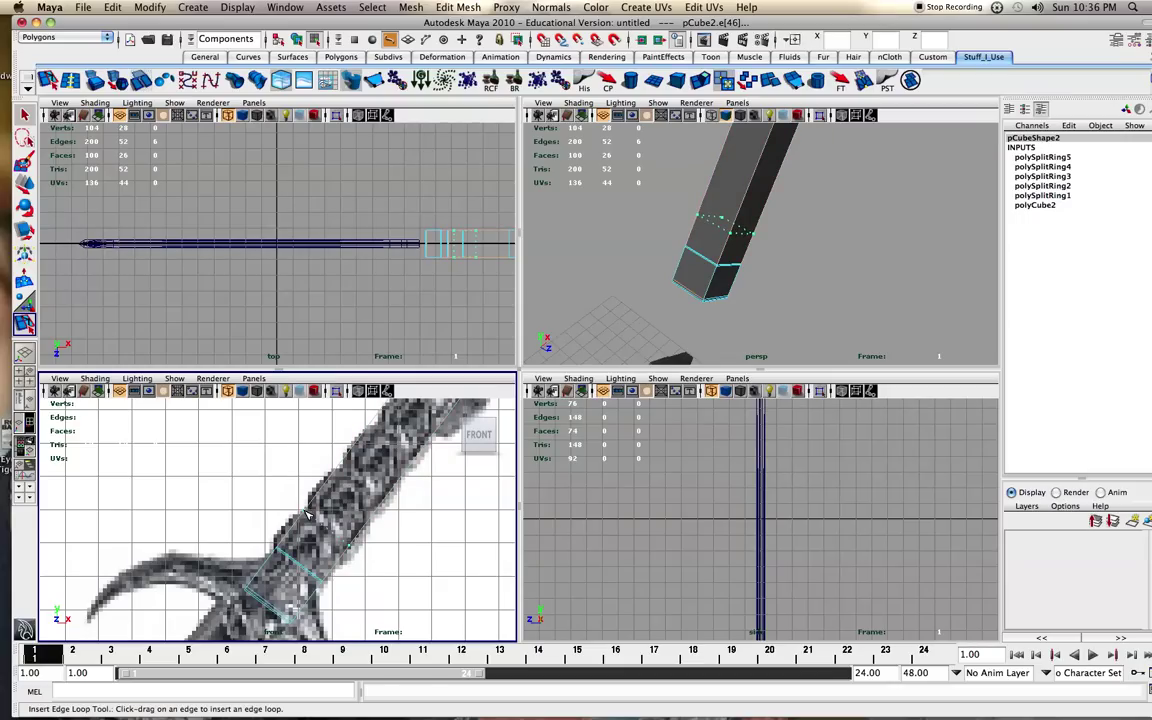
drag(308, 511, 308, 512)
scroll(318, 517, up, 8)
alt+middle_drag(330, 524, 357, 539)
scroll(357, 540, up, 2)
drag(437, 597, 437, 598)
key(q)
right_drag(738, 199, 781, 186)
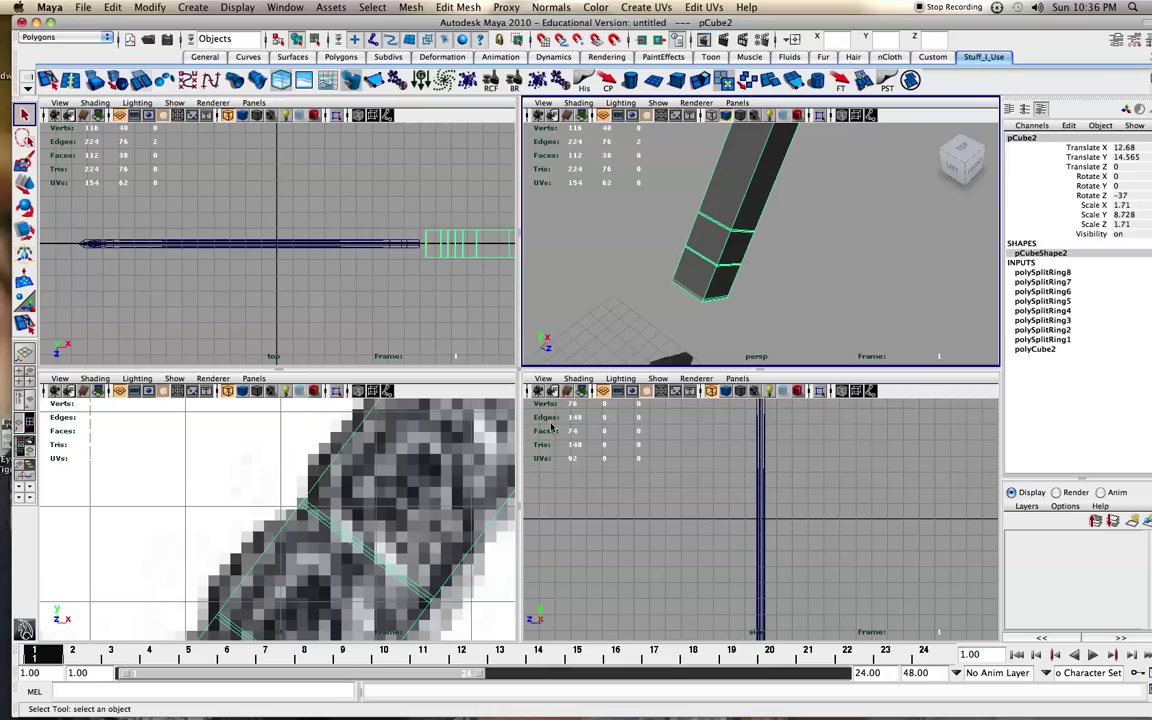
scroll(353, 508, down, 5)
alt+middle_drag(353, 510, 363, 483)
scroll(363, 483, up, 6)
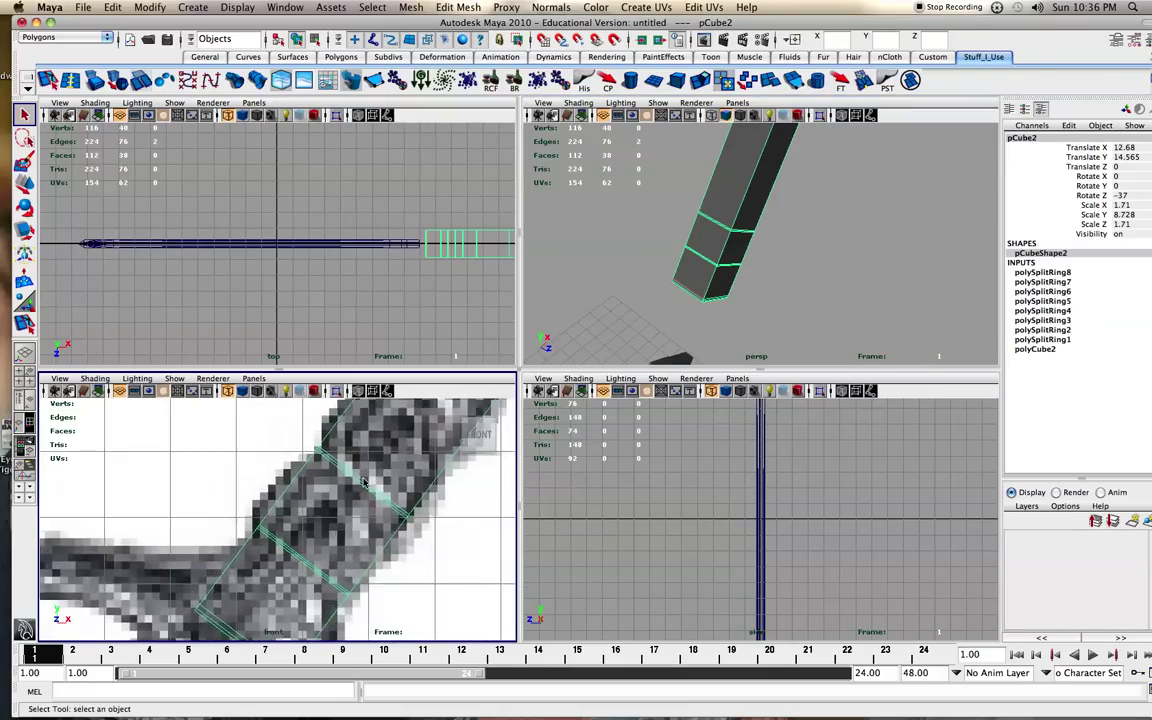
scroll(363, 483, up, 1)
right_drag(314, 588, 308, 468)
click(307, 473)
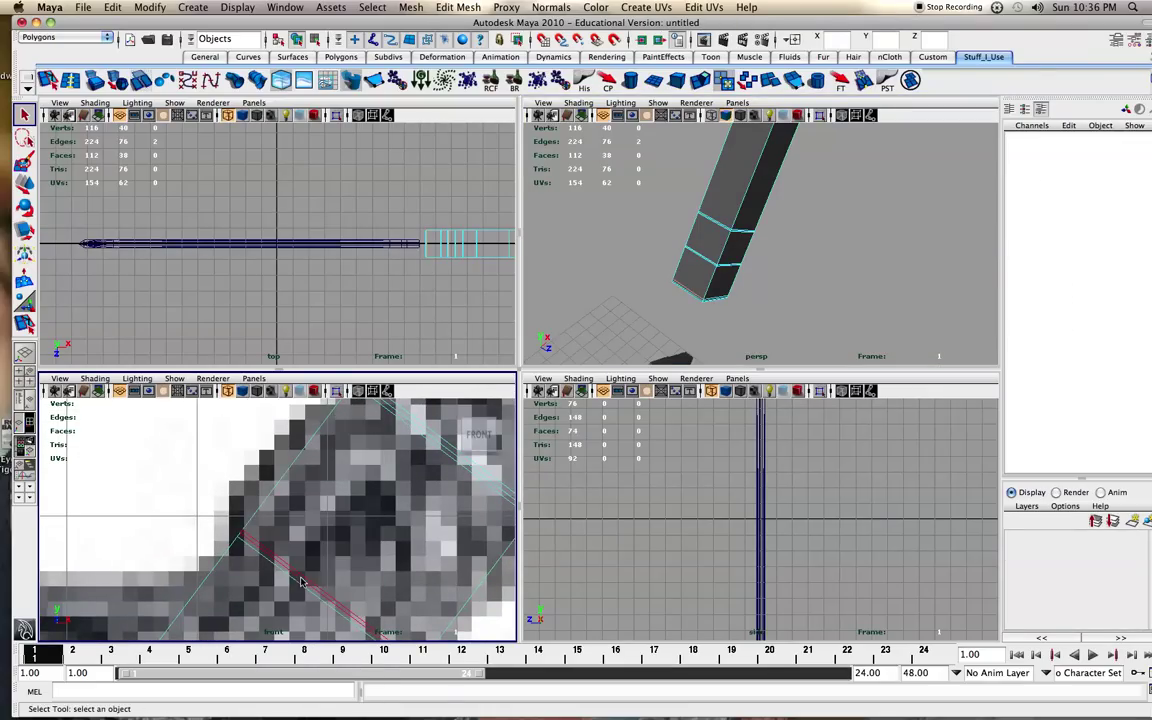
Select the whole grip cube in object mode and set its Rotate Z to 0
right_drag(765, 175, 822, 160)
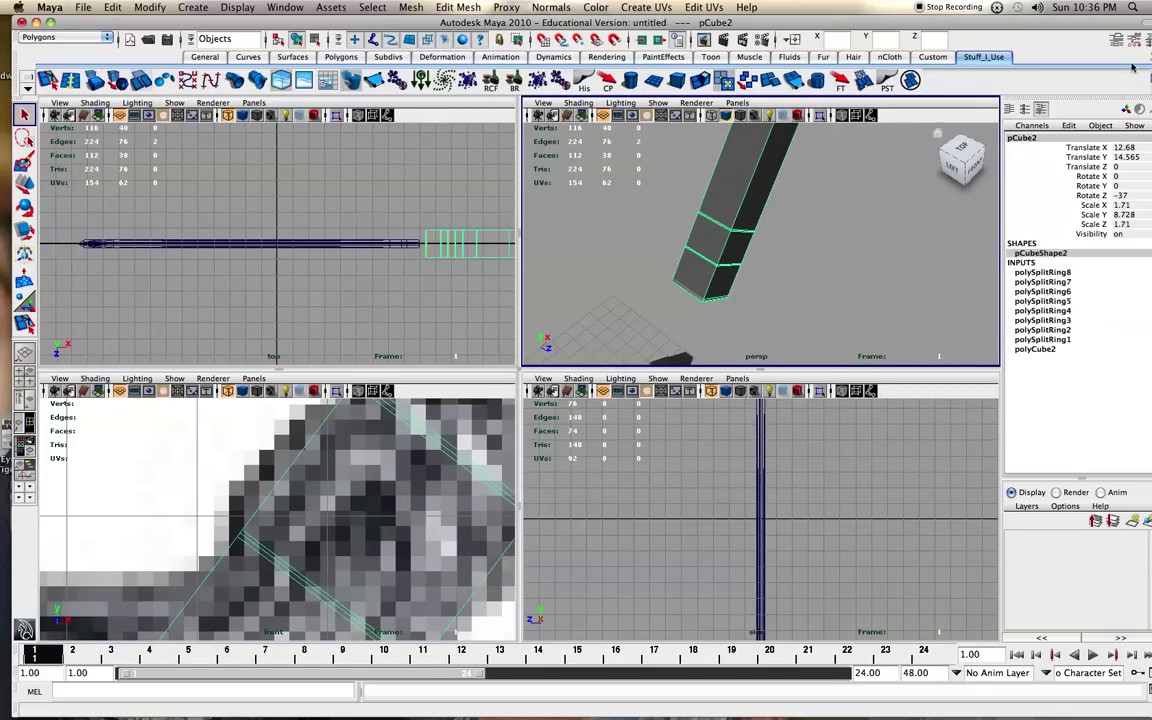
drag(1090, 26, 1020, 26)
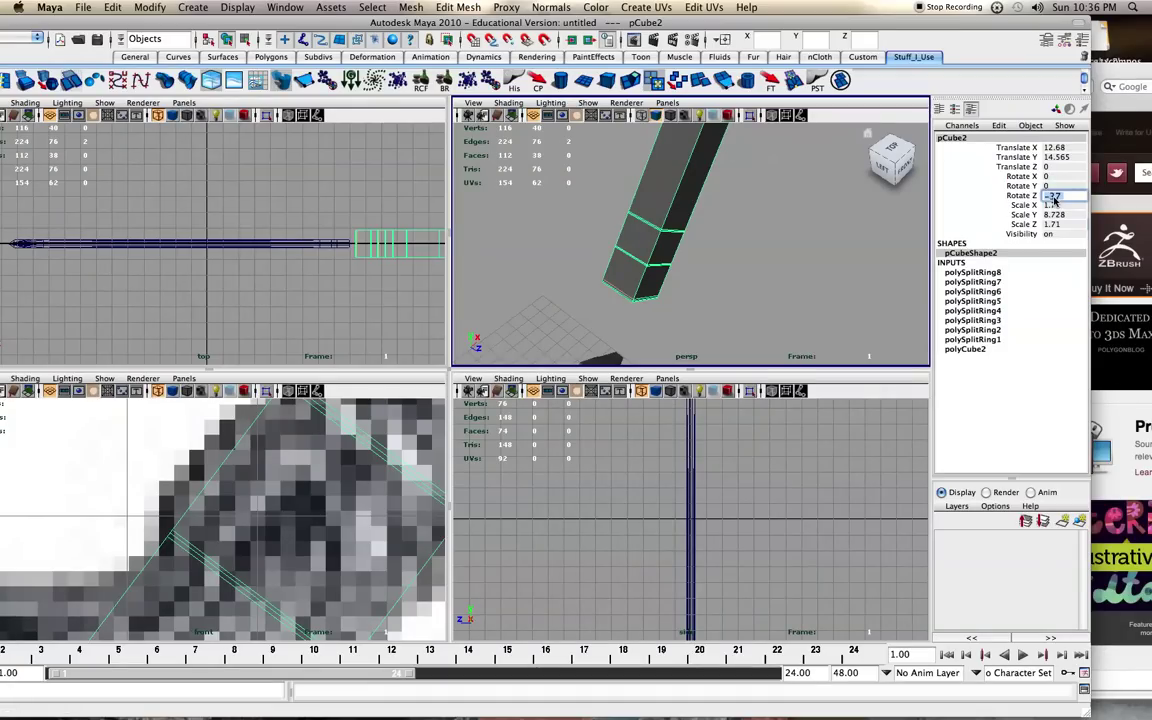
key(Return)
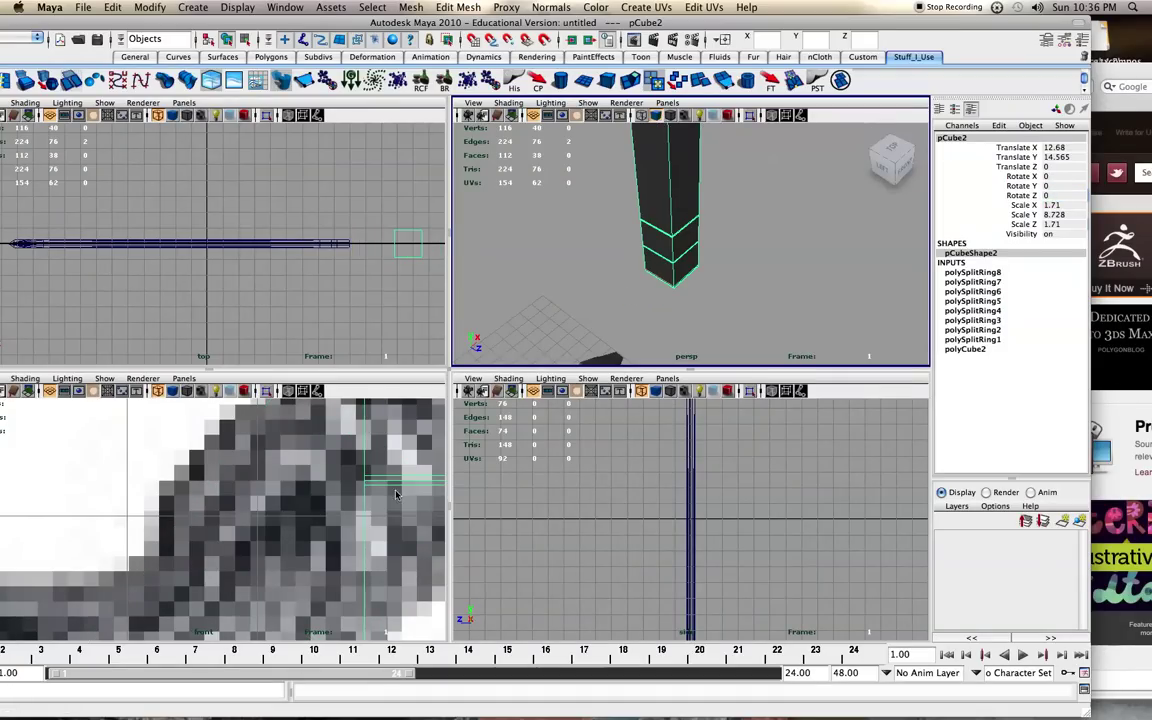
Insert edge loops across the straightened grip level with the next wrap crease in the reference image, undoing a misplaced loop
scroll(410, 477, down, 6)
scroll(248, 503, up, 10)
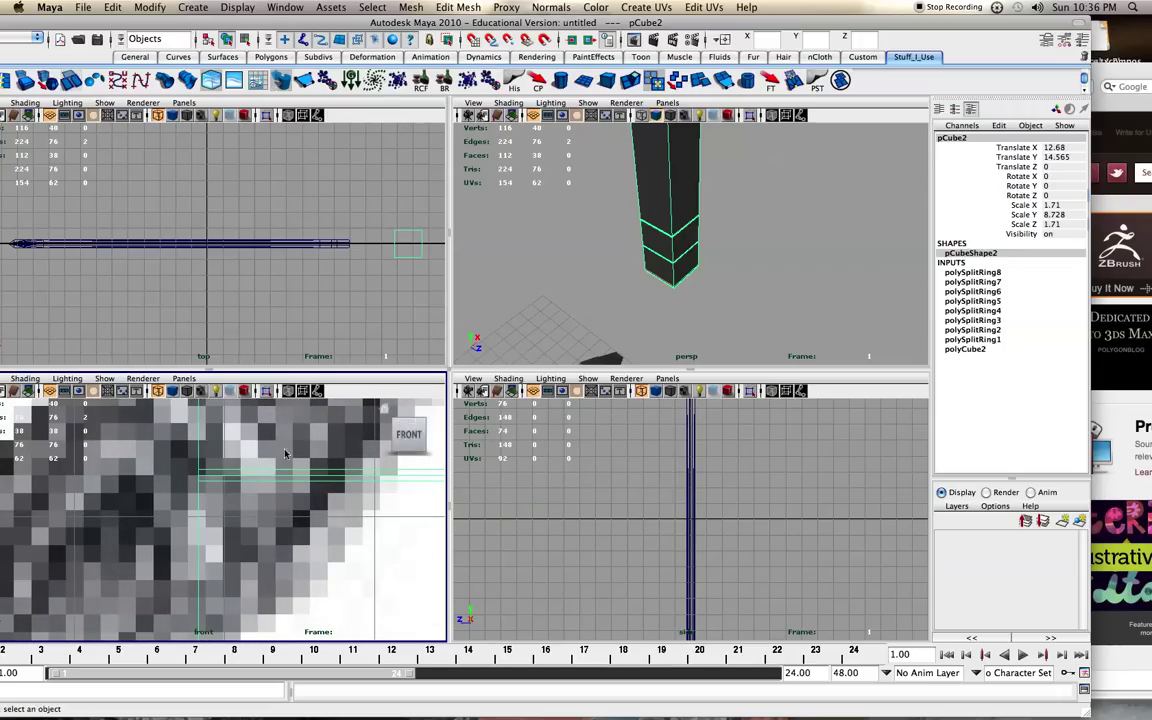
alt+middle_drag(270, 478, 230, 576)
scroll(230, 578, down, 10)
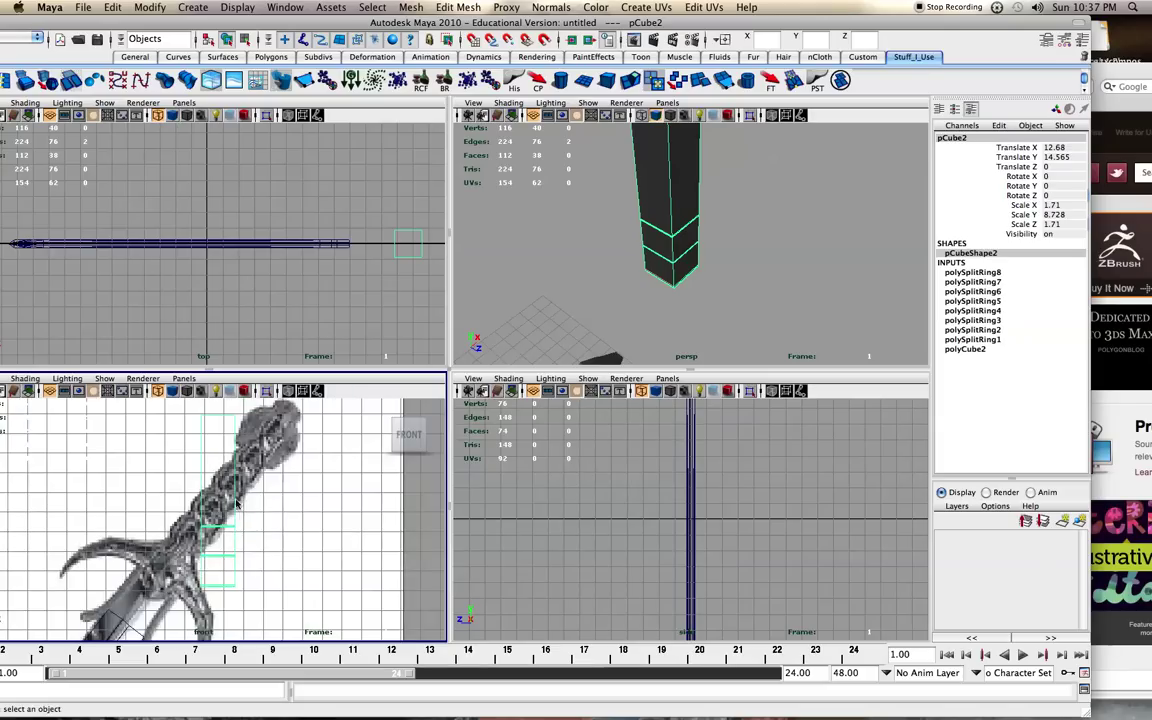
scroll(236, 517, up, 4)
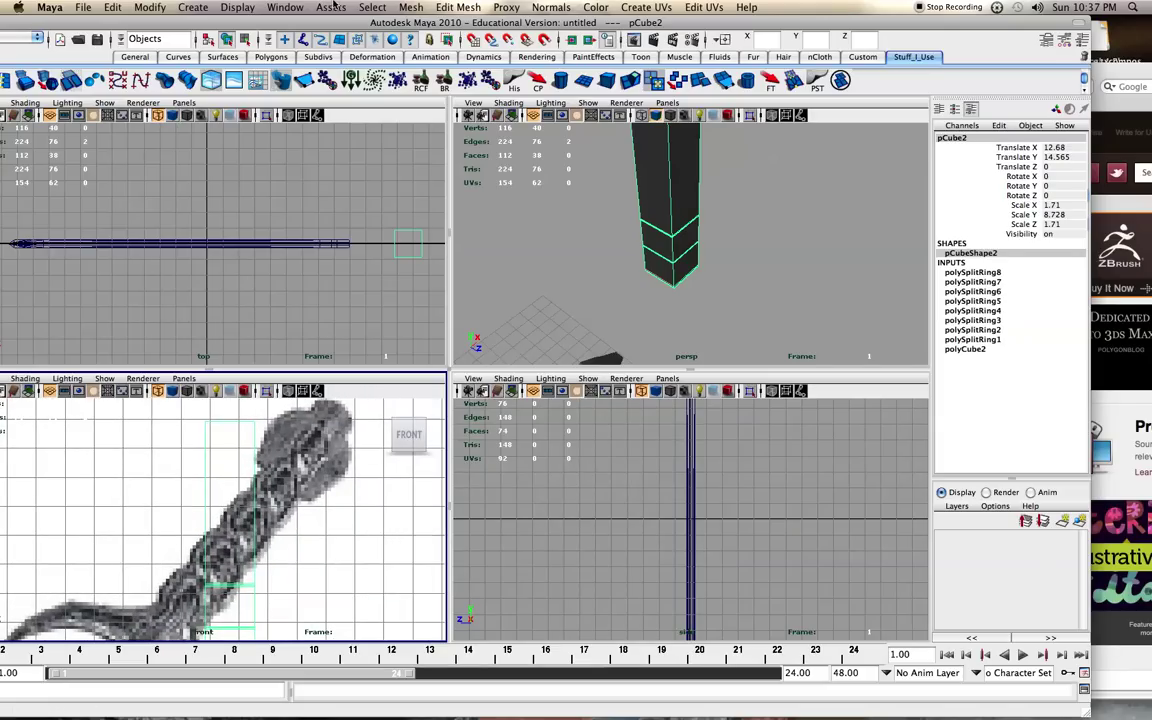
click(4, 84)
scroll(216, 540, up, 2)
scroll(218, 561, up, 2)
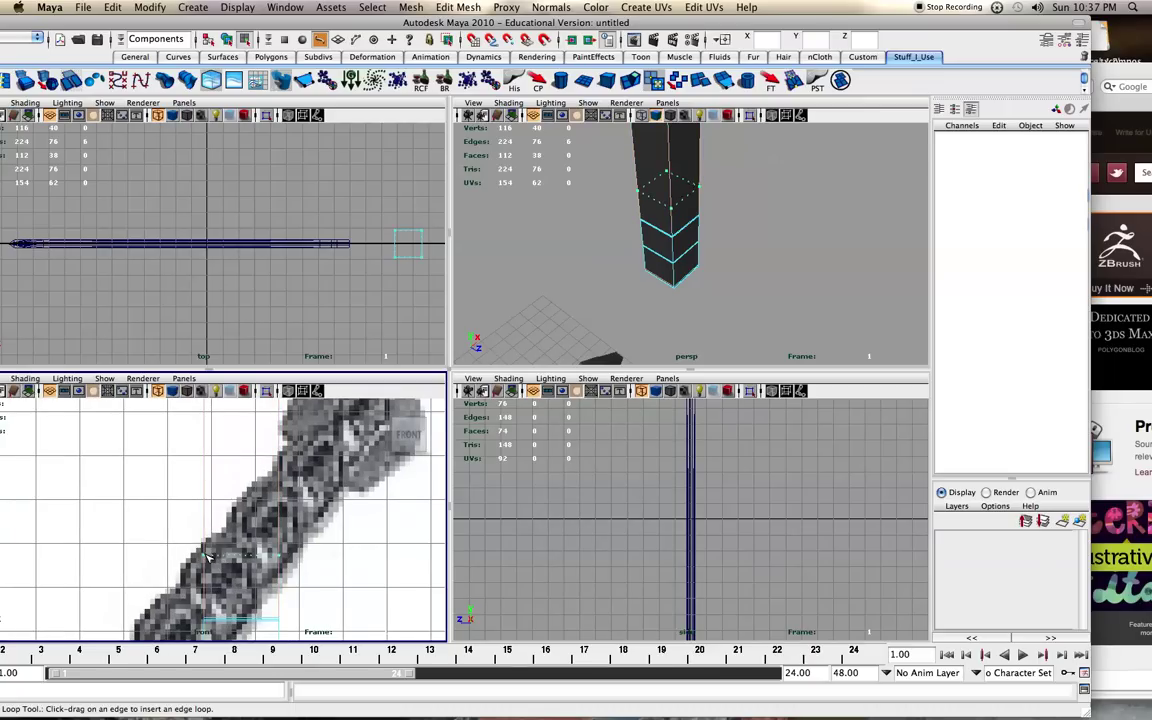
click(204, 553)
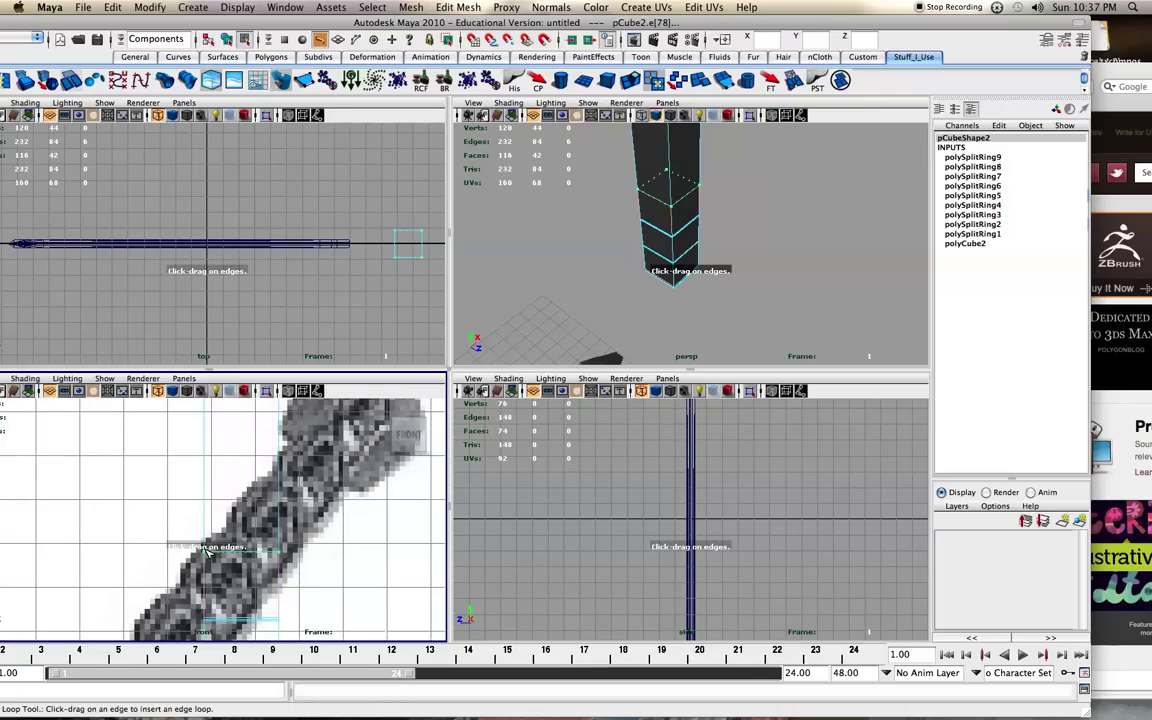
key(super+z)
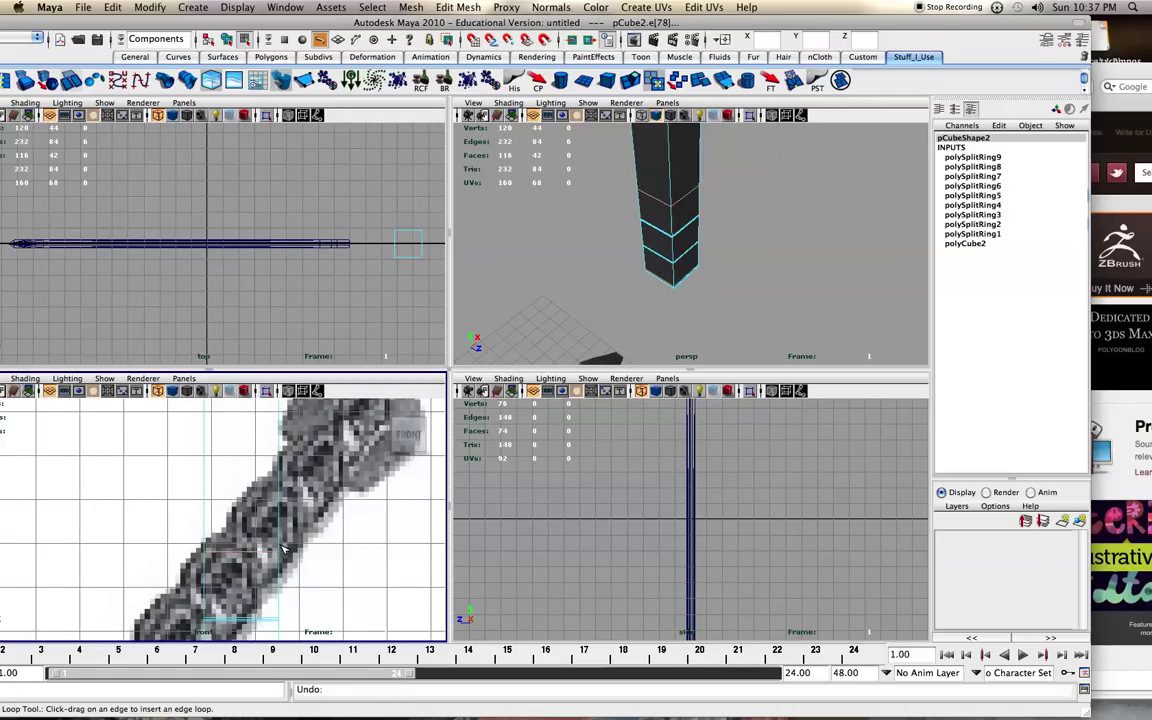
click(284, 553)
Enlarge the front view and add supporting edge loops beside the newest crease and the one below it
key(space)
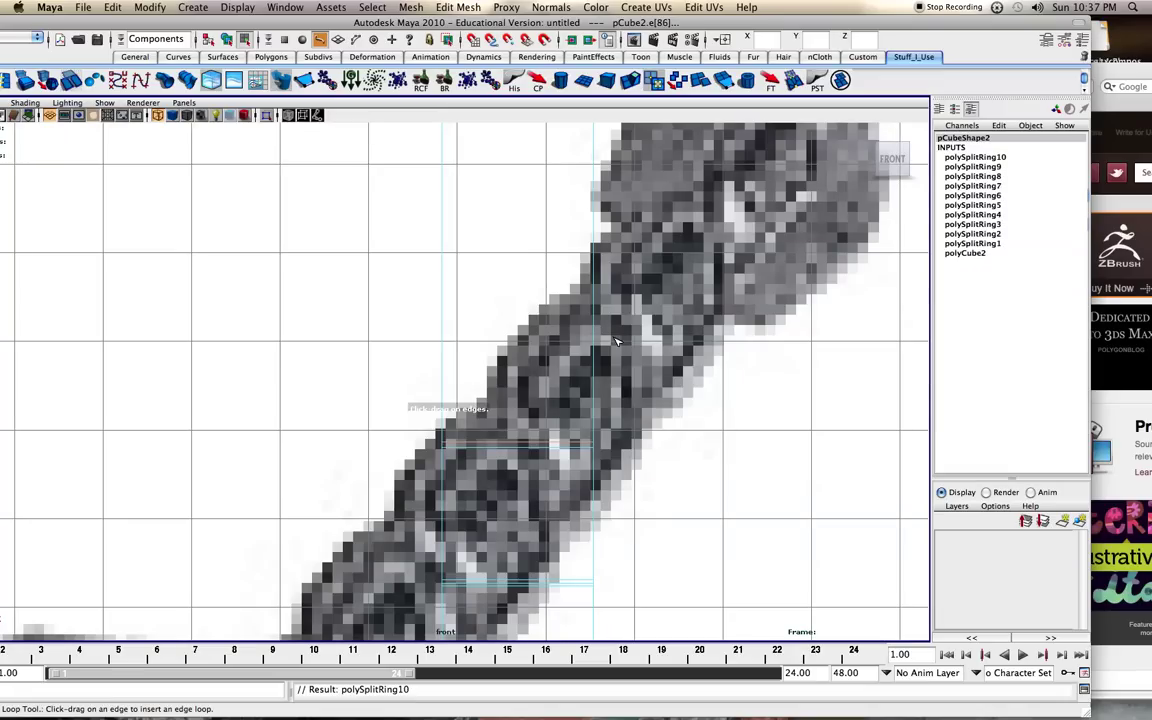
drag(593, 437, 596, 440)
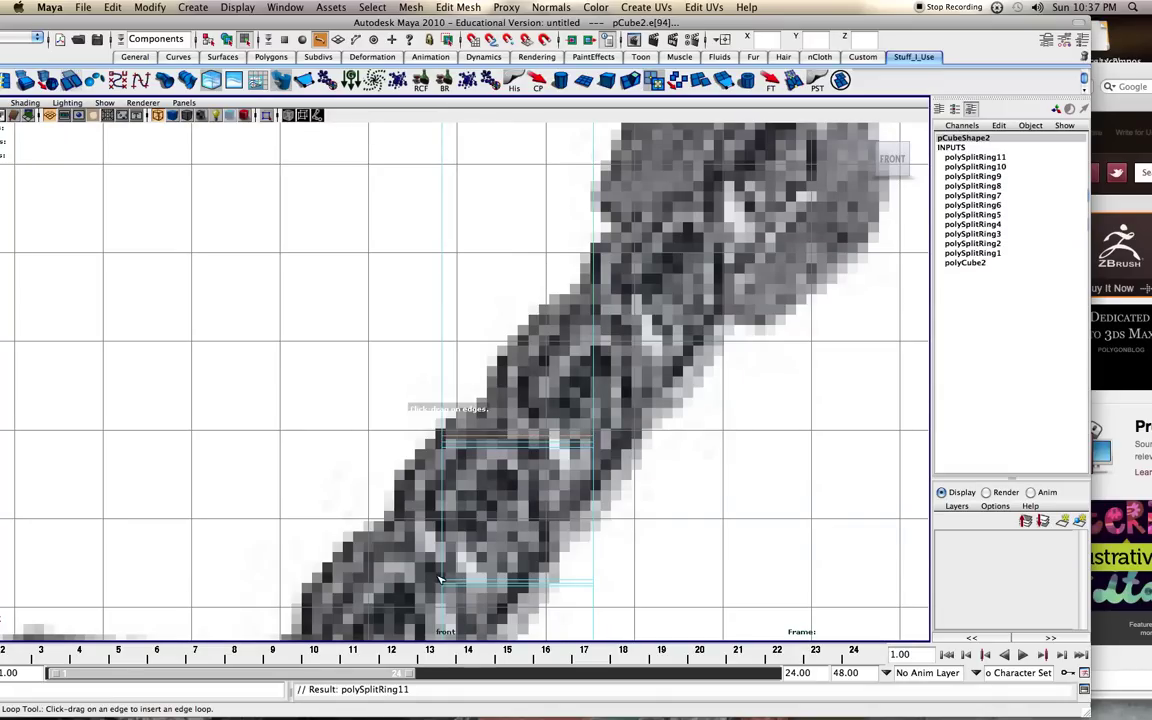
drag(446, 579, 446, 579)
drag(446, 441, 448, 446)
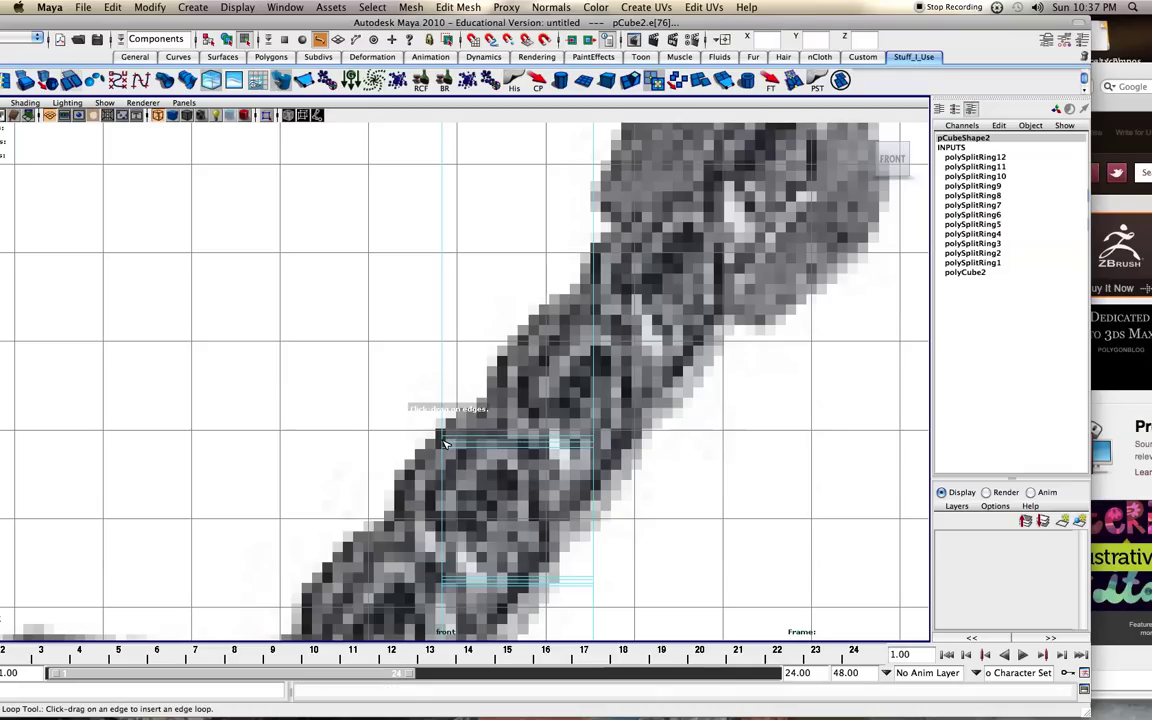
drag(446, 441, 446, 440)
Insert groups of closely spaced edge loops at the two remaining divisions toward the grip's upper end
alt+middle_drag(483, 416, 475, 503)
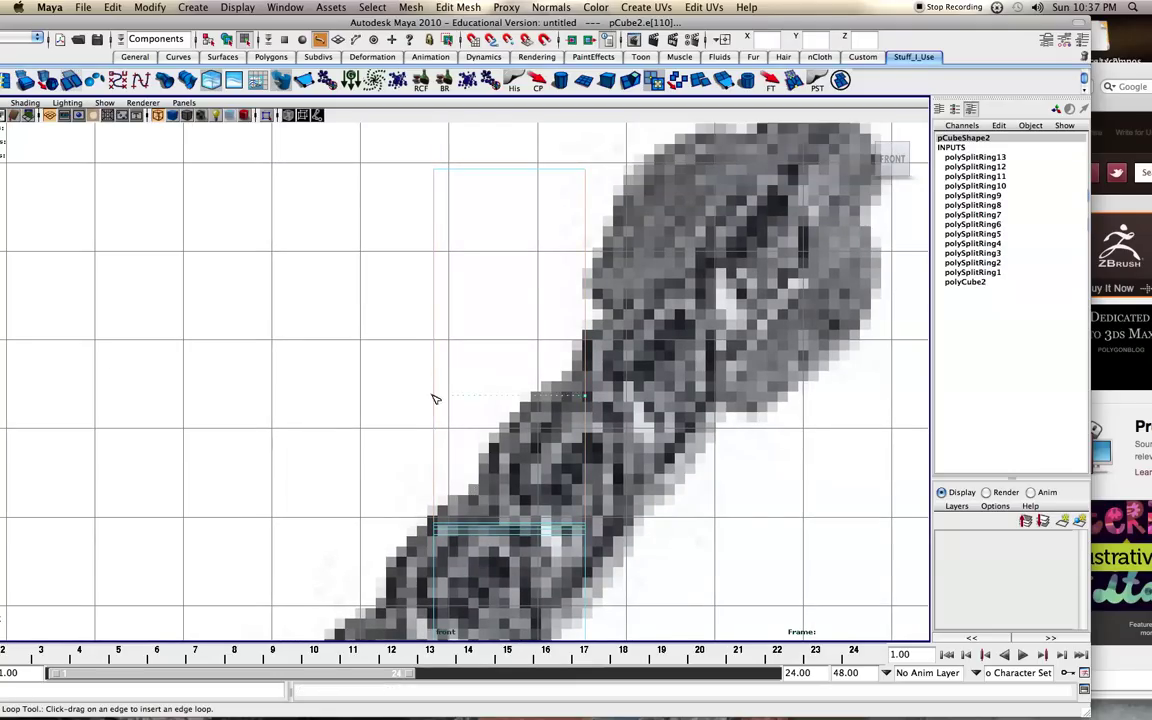
drag(432, 397, 433, 392)
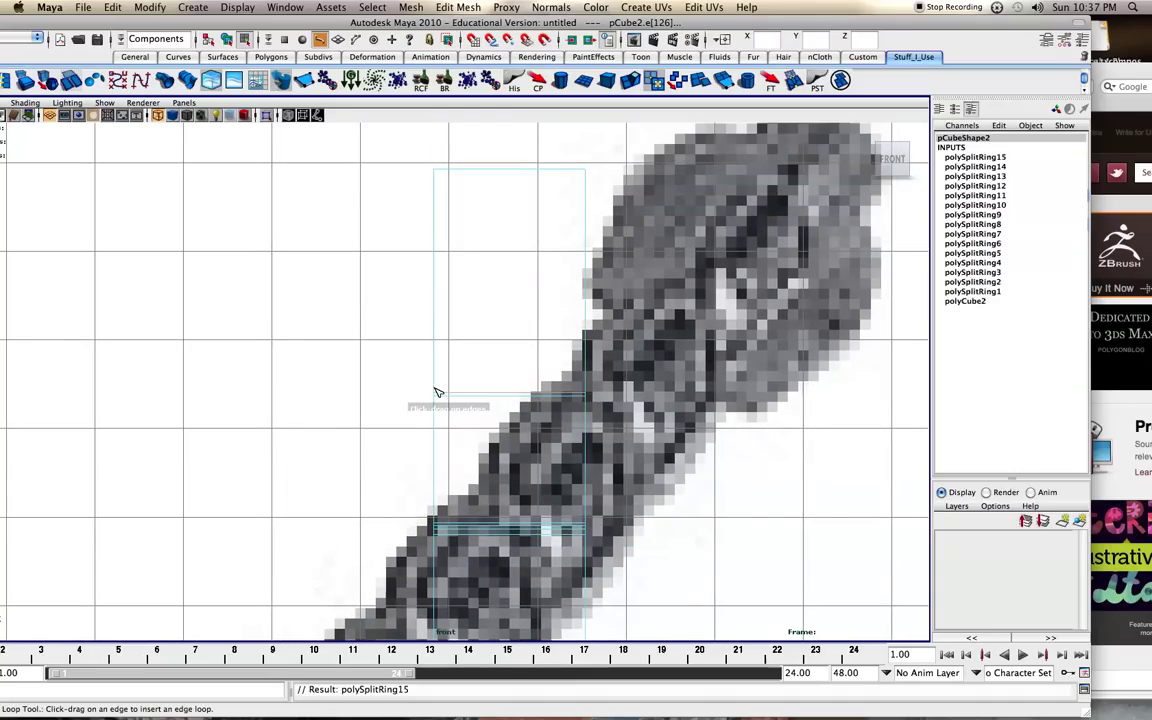
click(437, 390)
click(434, 385)
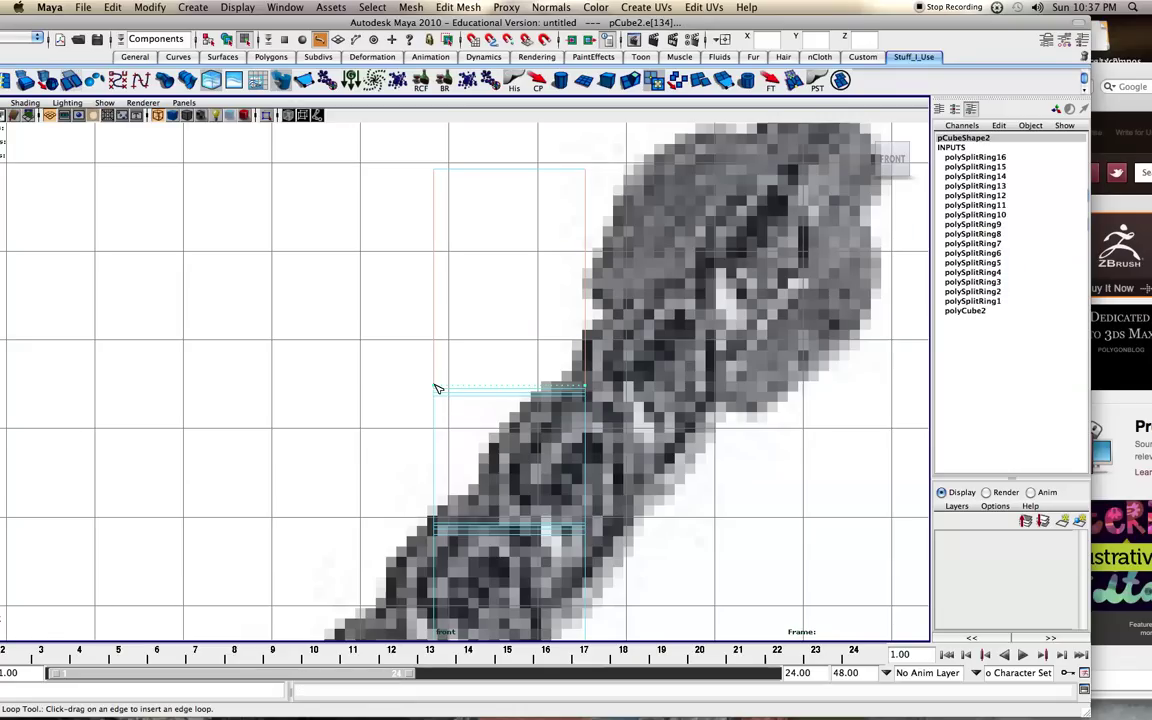
click(434, 277)
drag(437, 281, 437, 274)
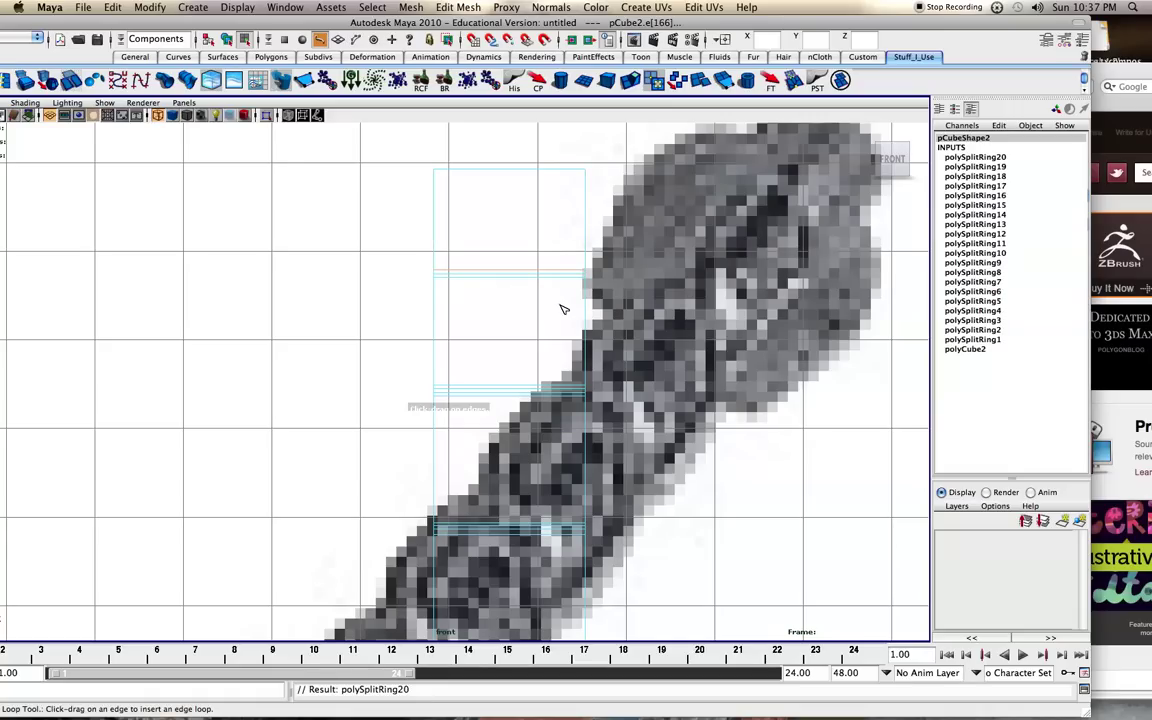
Shade the front view, restore the four-view layout and show the unsmoothed grip from its left side in perspective
key(5)
key(space)
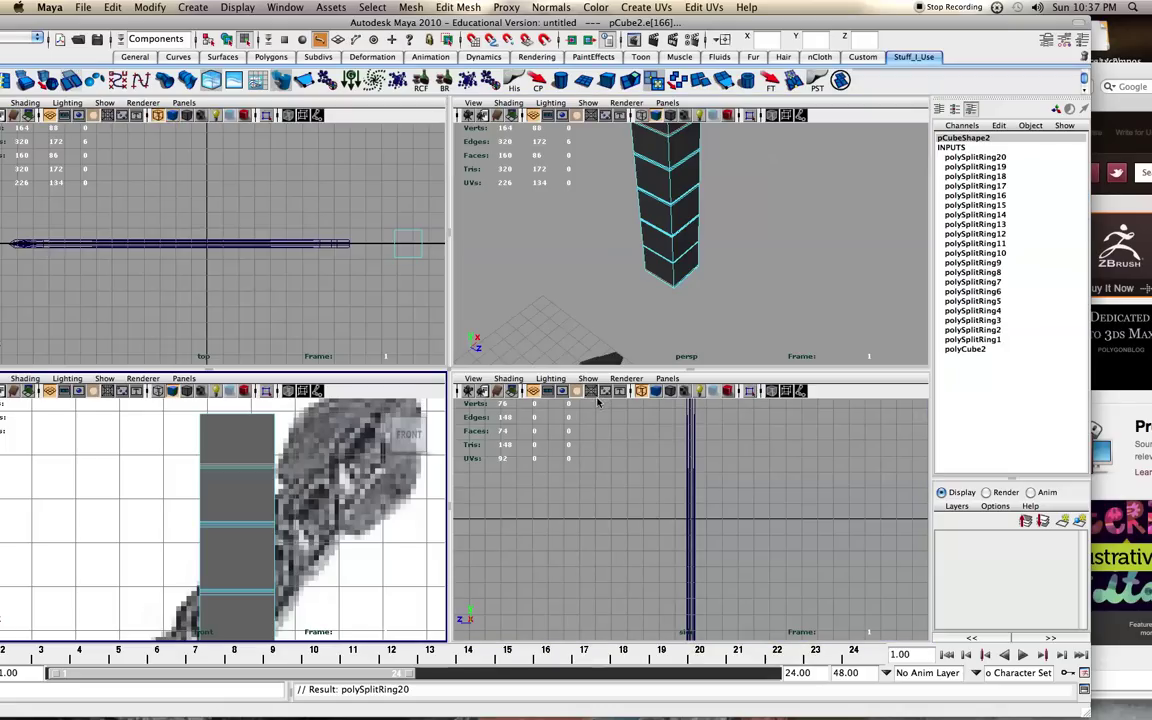
alt+middle_drag(624, 281, 632, 326)
key(1)
scroll(684, 242, up, 1)
alt+drag(677, 248, 708, 230)
key(1)
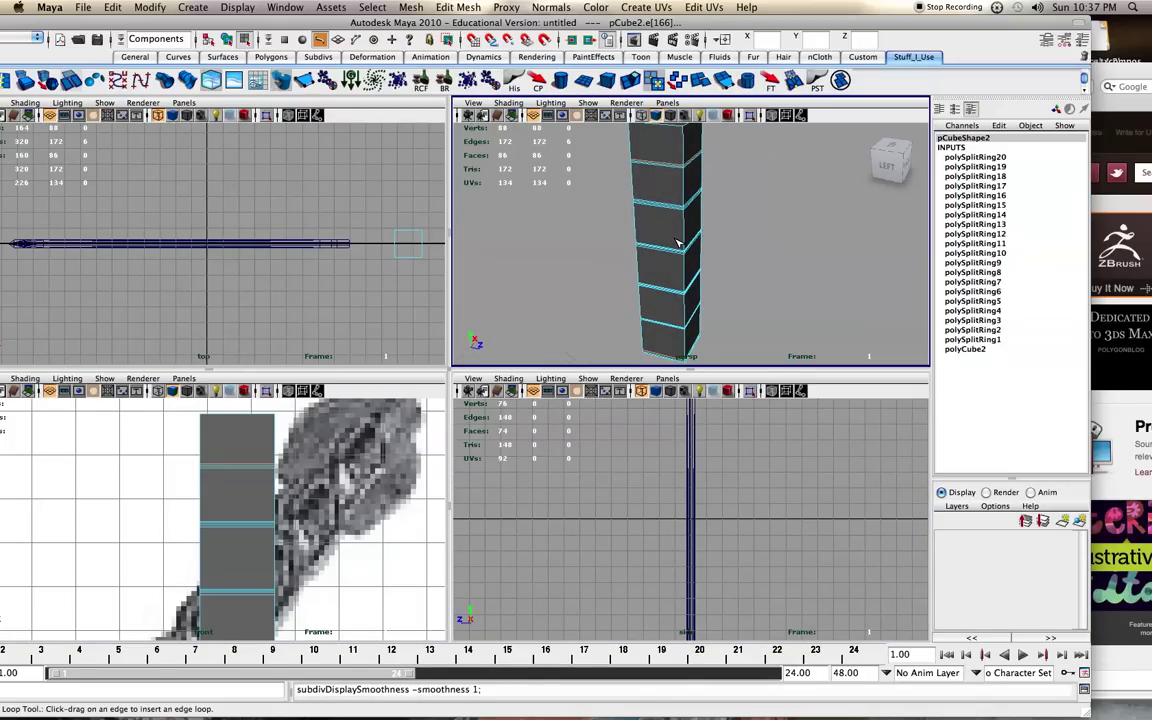
Select the grip as an object, examine its smooth mesh preview from several angles and restore the unsmoothed display
key(q)
click(726, 237)
right_drag(680, 213, 733, 195)
click(684, 304)
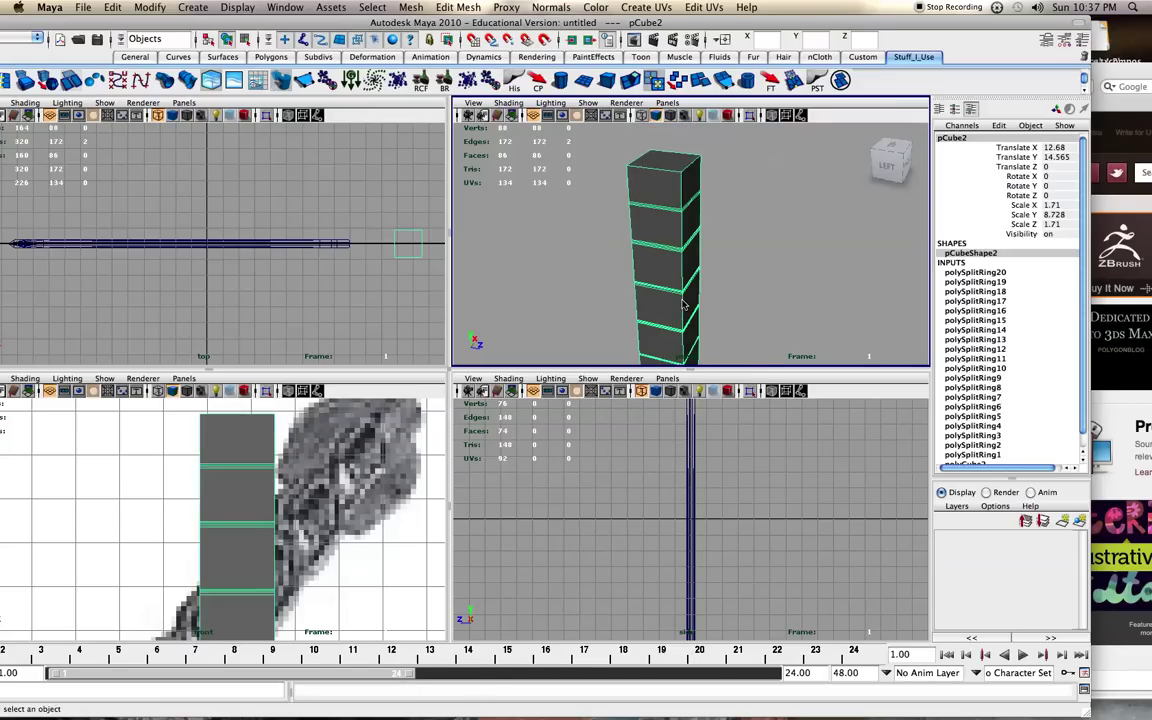
key(3)
click(764, 267)
alt+right_drag(722, 345, 686, 296)
alt+drag(685, 295, 718, 291)
scroll(687, 304, up, 2)
alt+middle_drag(690, 289, 695, 245)
alt+drag(690, 310, 690, 288)
click(697, 176)
alt+middle_drag(697, 176, 689, 265)
scroll(690, 267, up, 4)
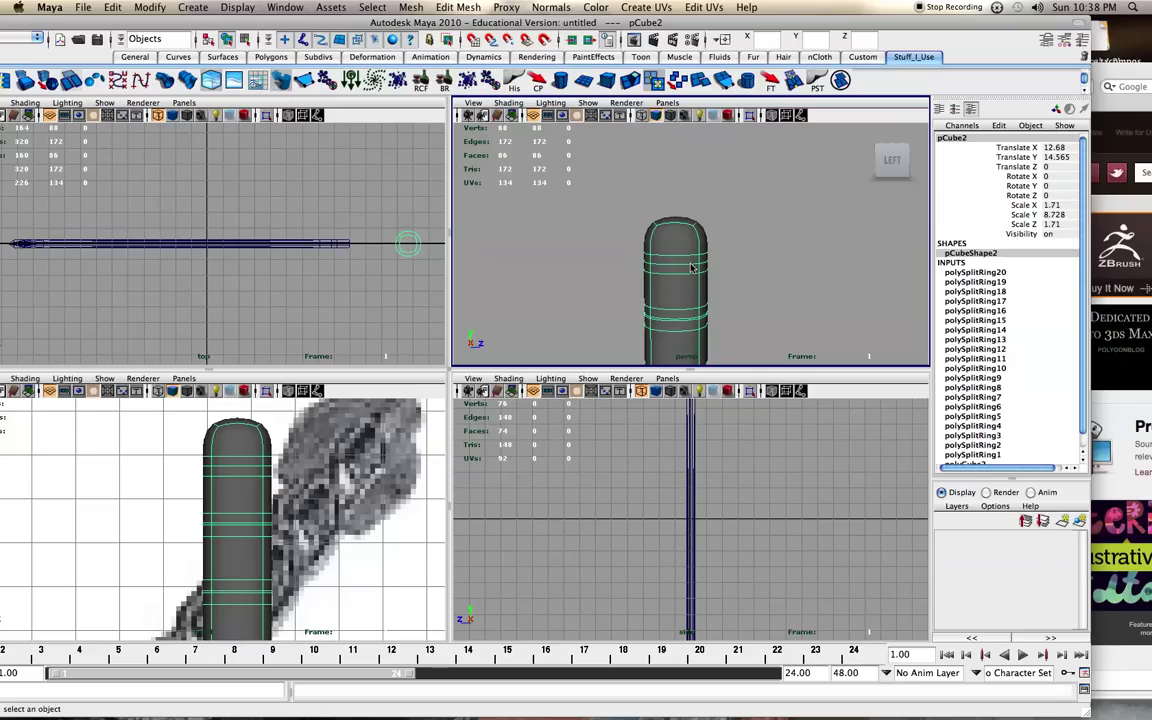
key(1)
Insert an edge loop just above the grip's uppermost band of loops and undo the extra loop above it
scroll(689, 265, up, 4)
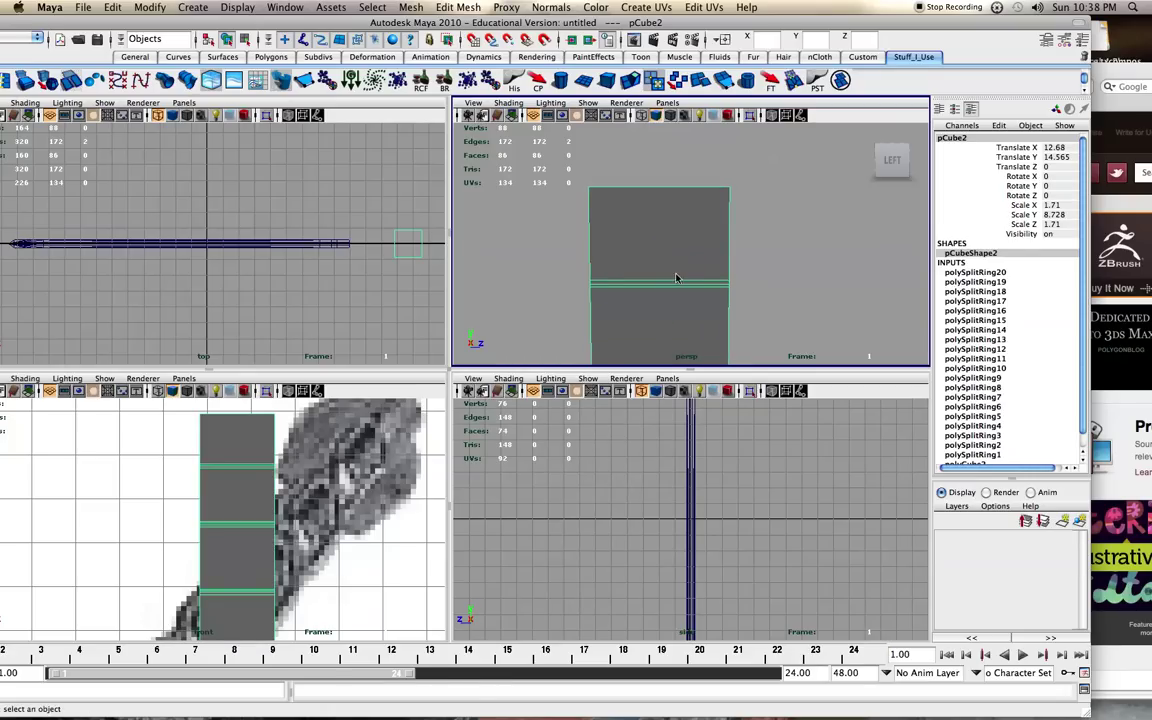
scroll(676, 278, up, 1)
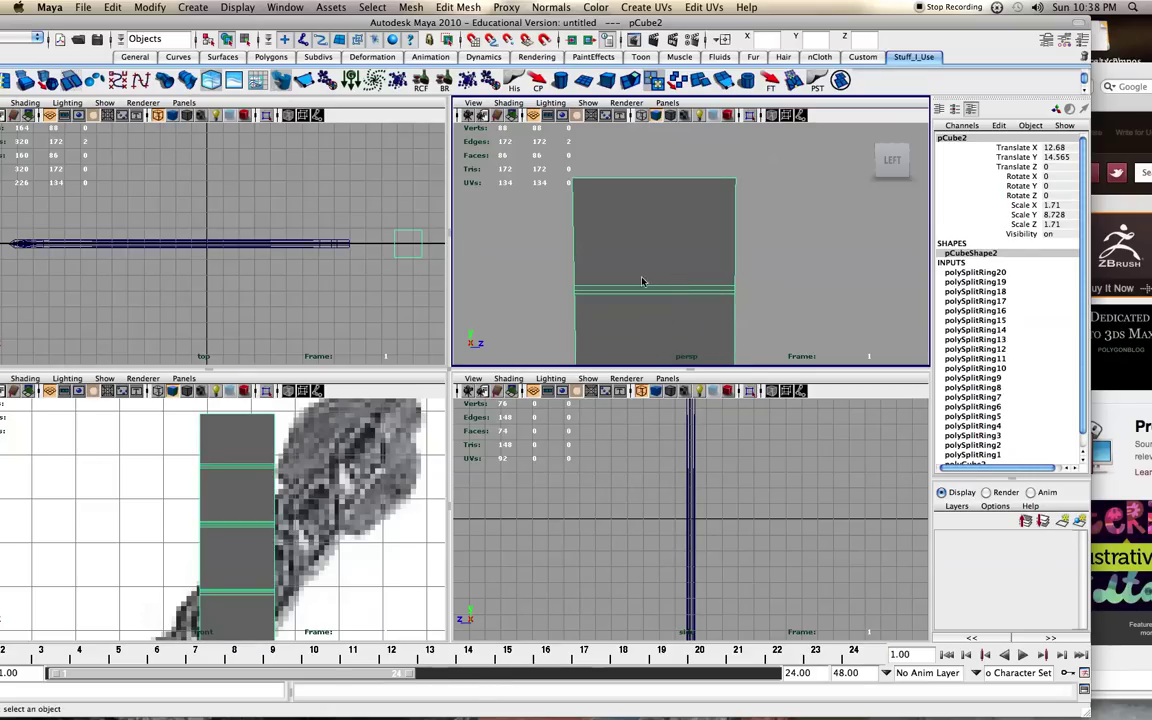
click(8, 80)
scroll(604, 302, down, 3)
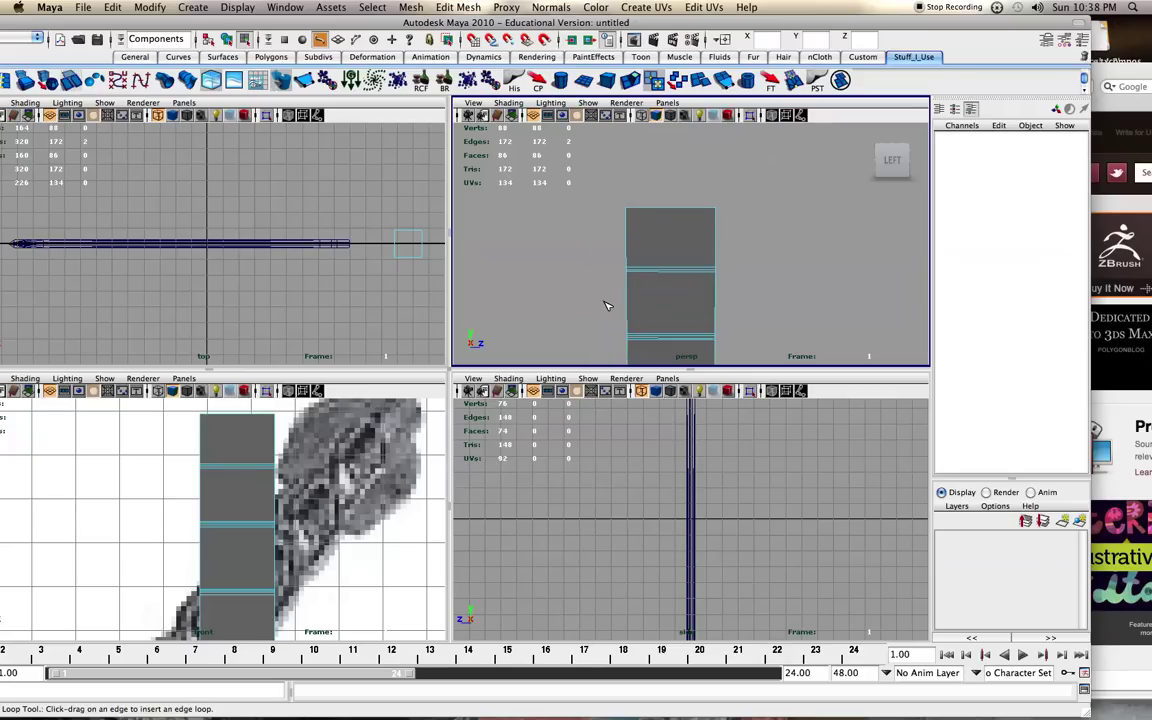
scroll(615, 303, up, 4)
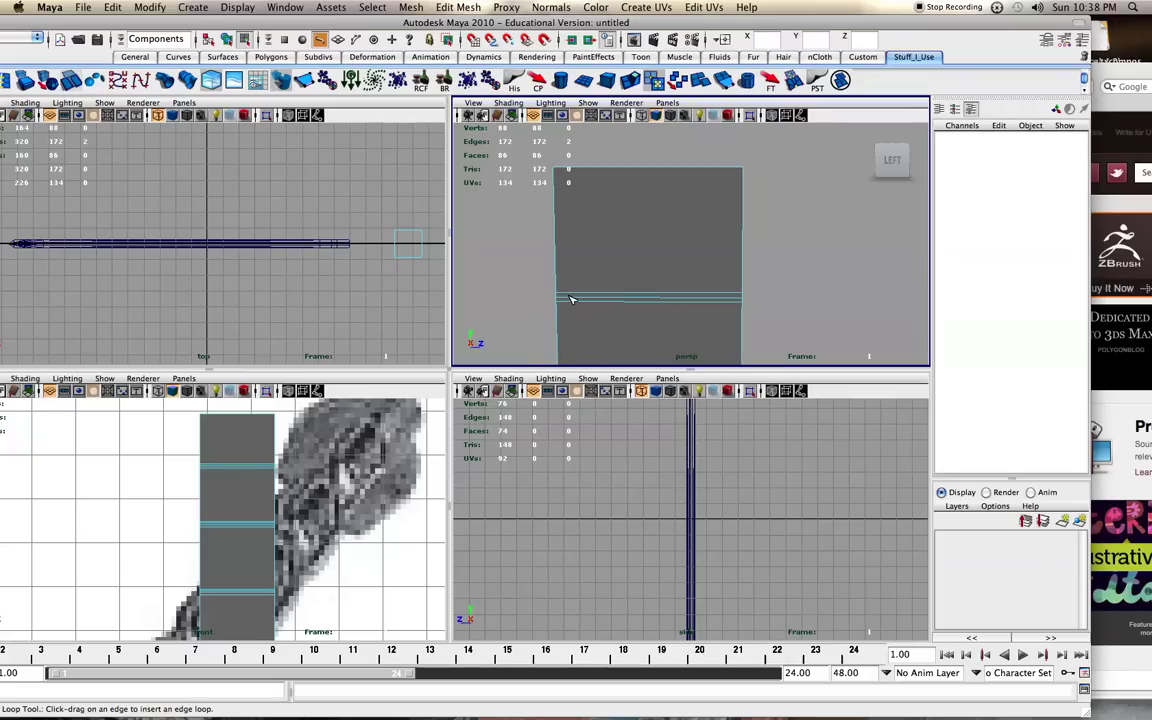
click(560, 292)
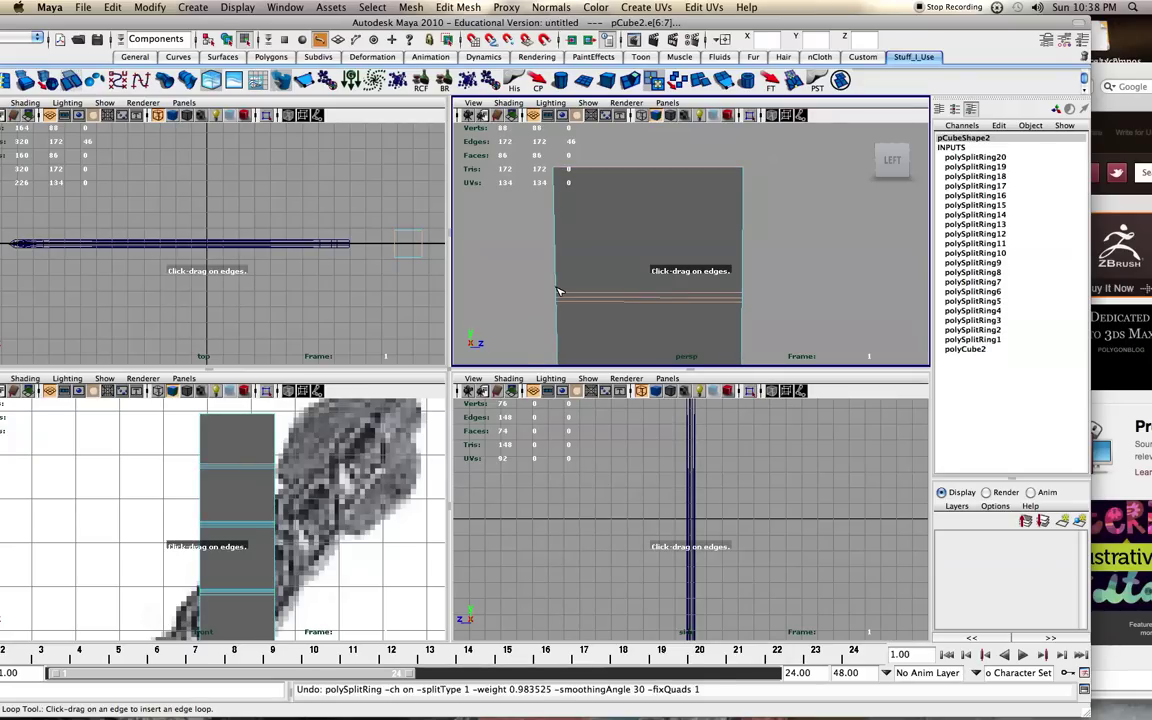
click(559, 291)
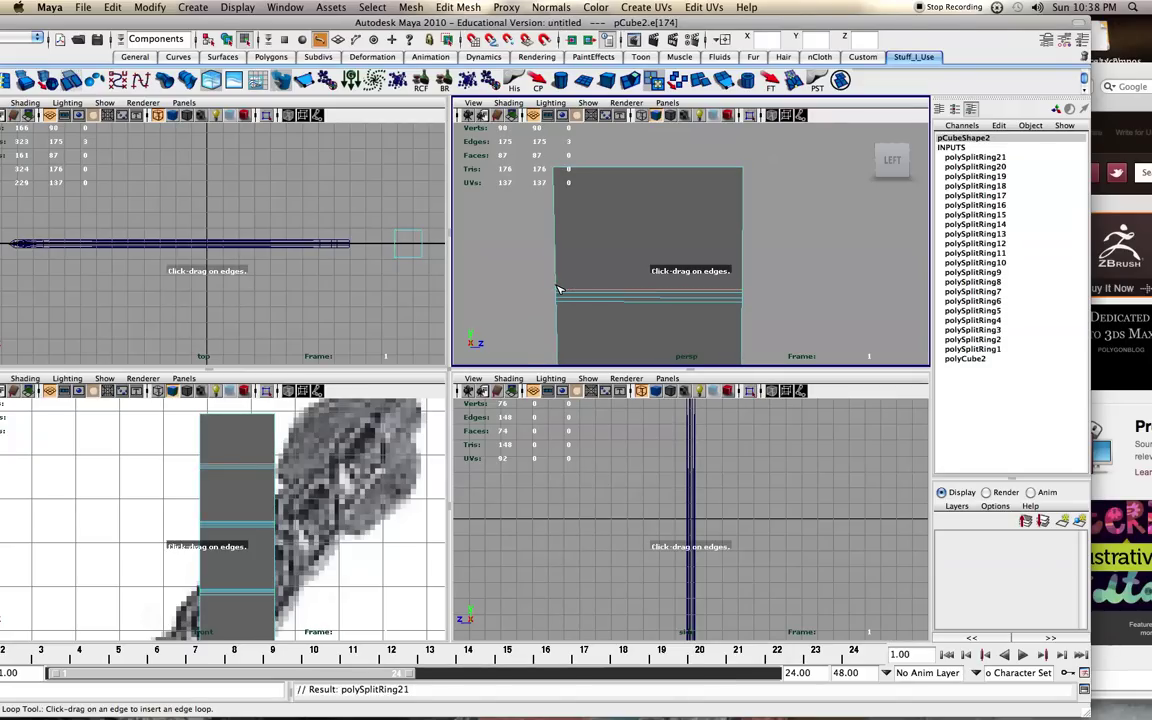
click(560, 289)
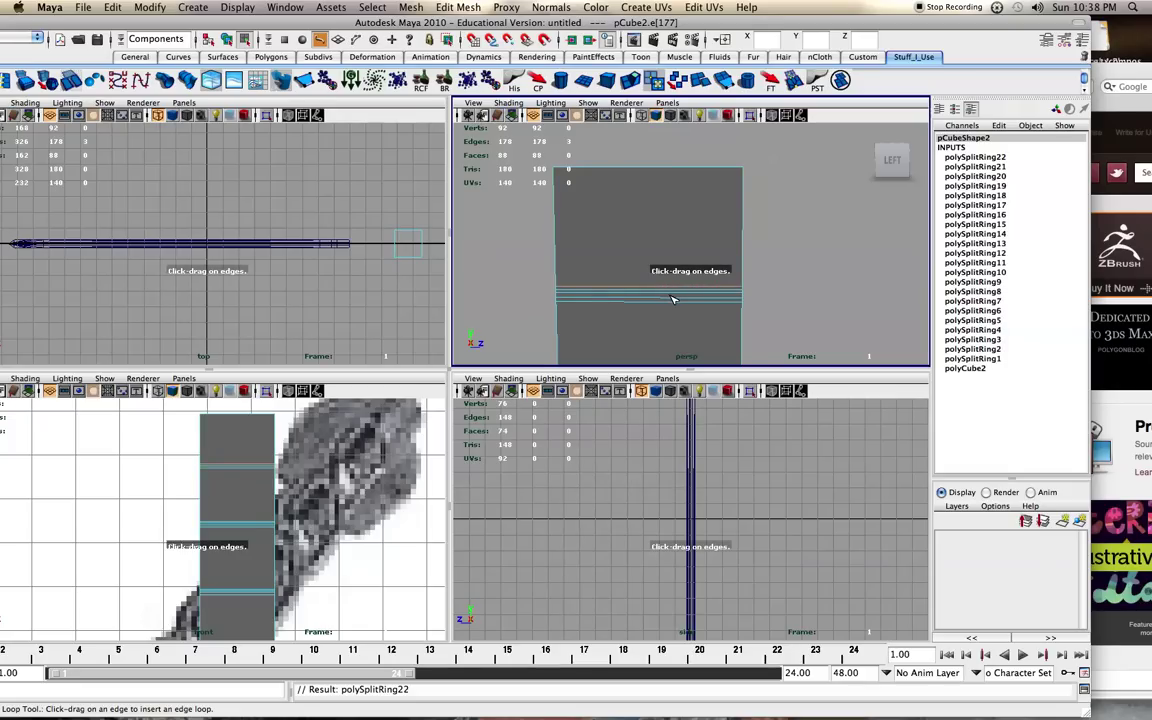
scroll(673, 300, down, 3)
alt+middle_drag(673, 301, 669, 254)
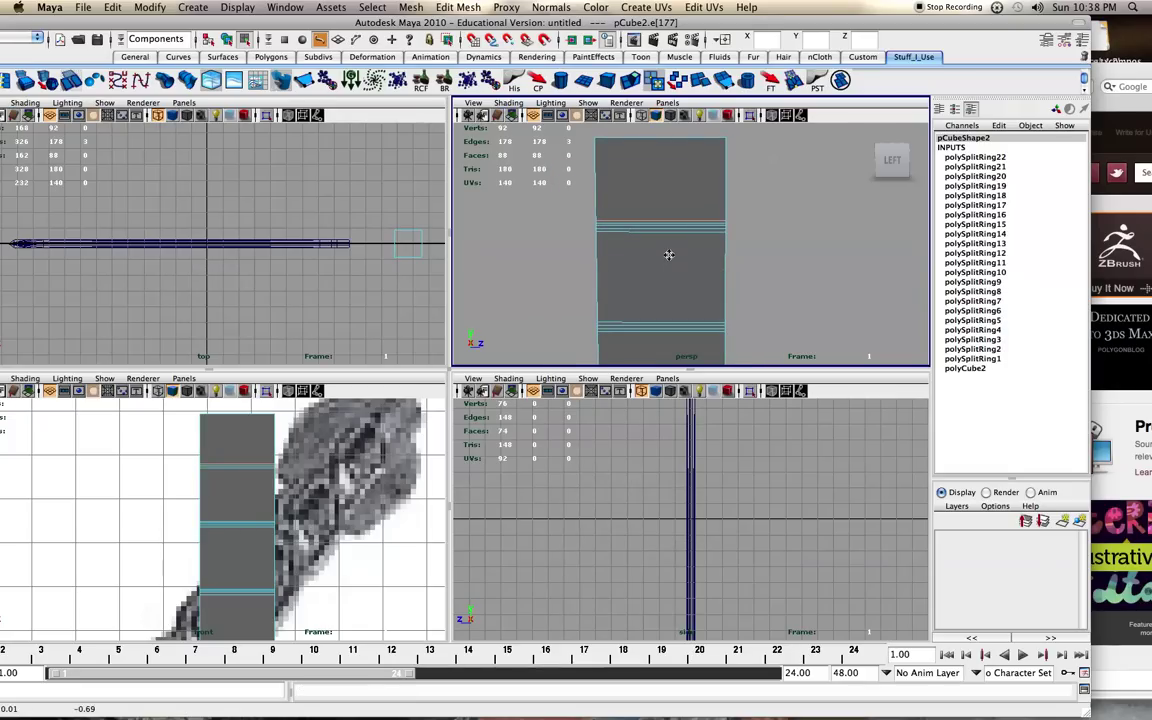
key(z)
scroll(674, 257, up, 4)
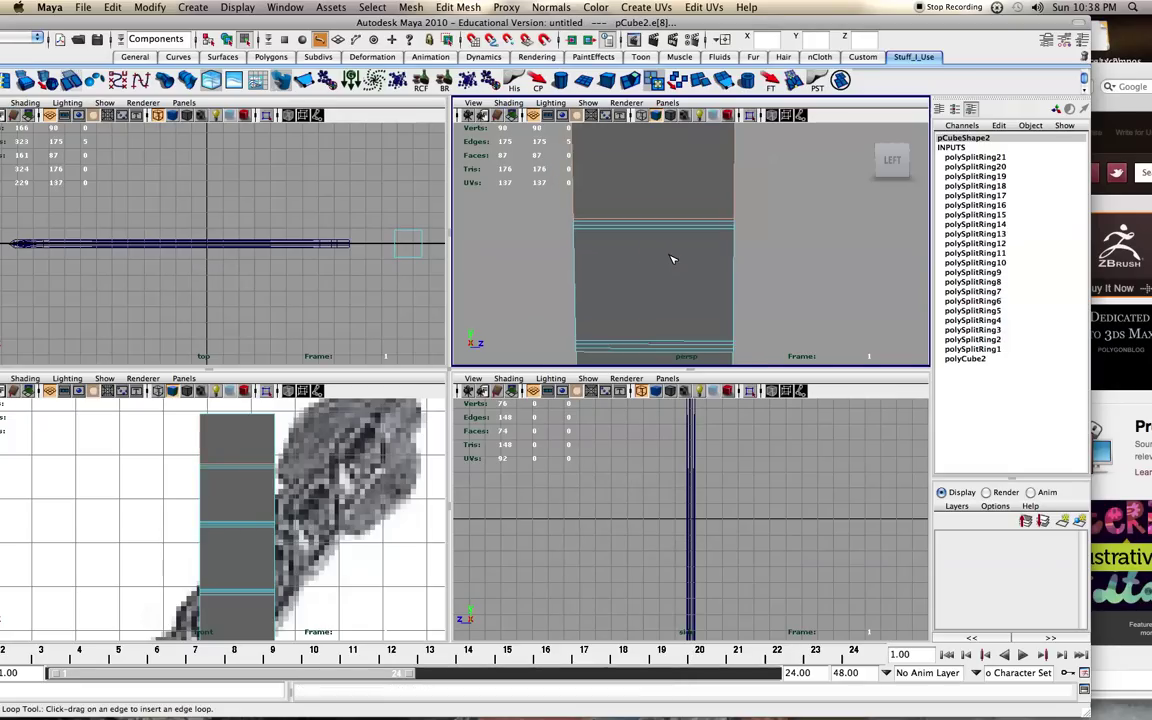
right_drag(628, 212, 627, 237)
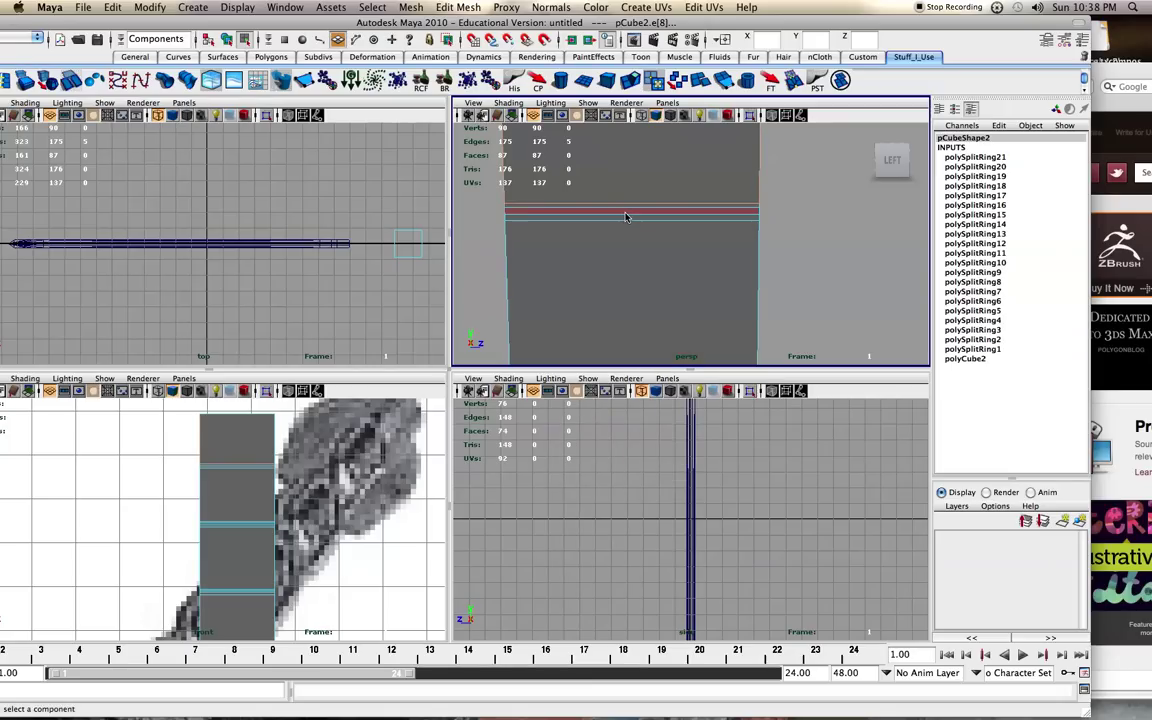
key(q)
click(626, 215)
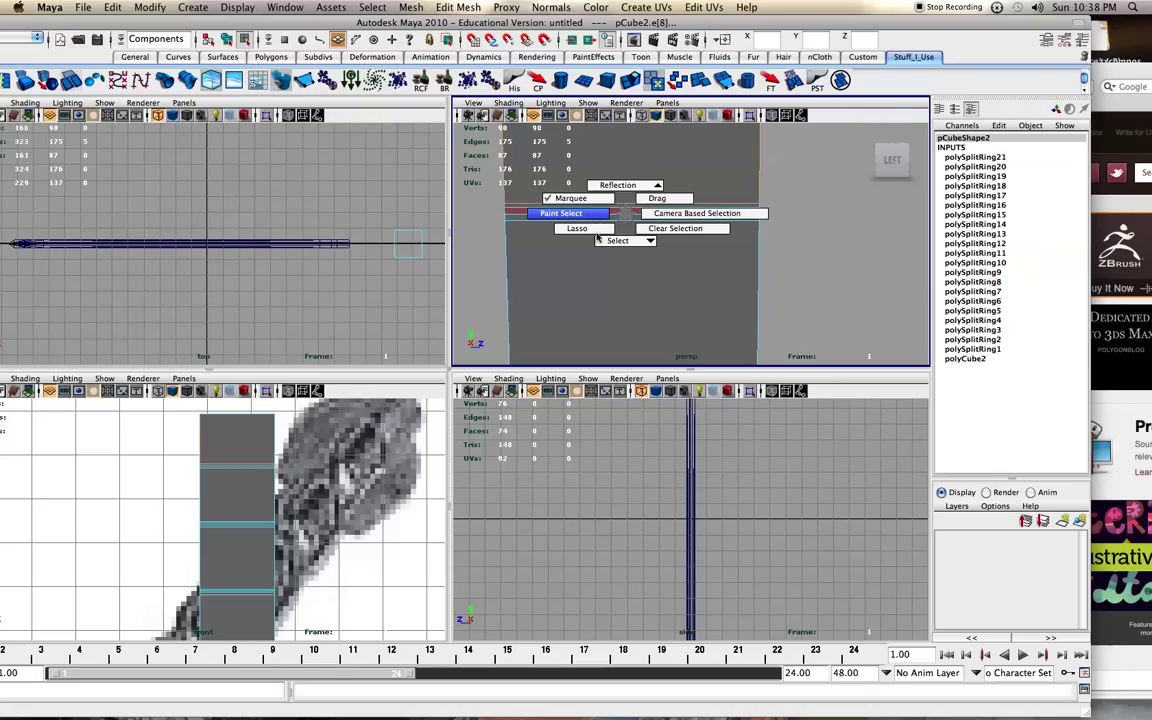
drag(596, 220, 597, 219)
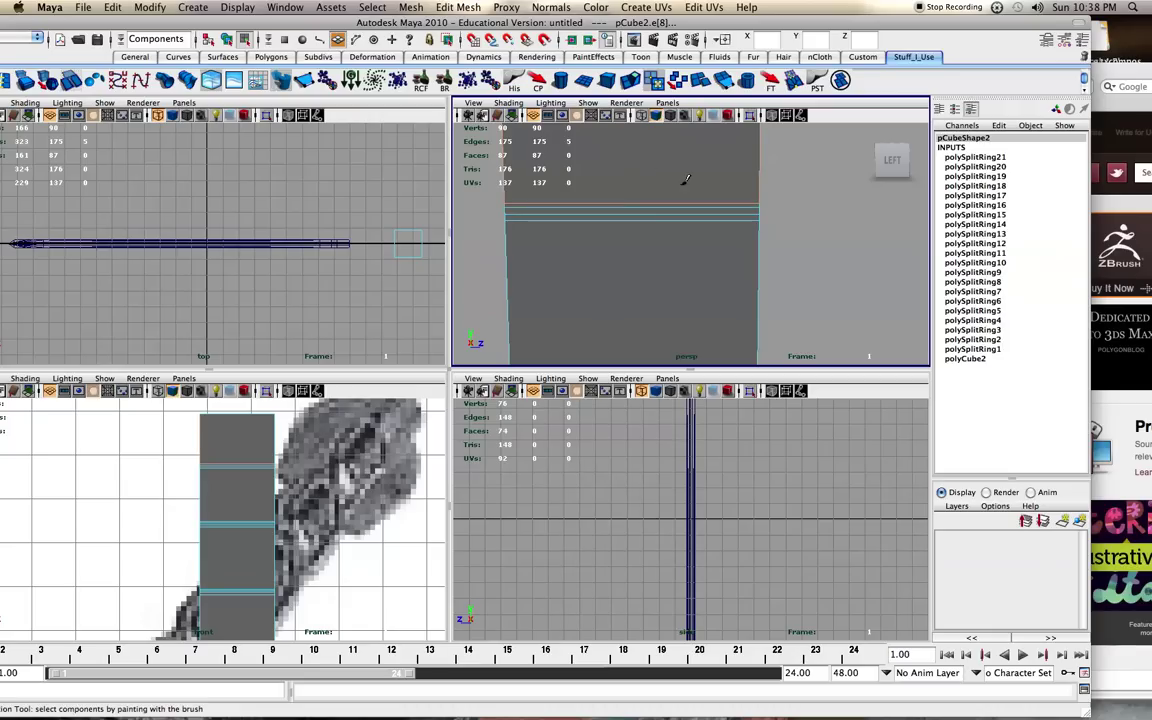
key(q)
drag(637, 184, 601, 200)
mouse_move(571, 147)
mouse_down()
mouse_move(699, 229)
mouse_move(572, 262)
mouse_up()
key(q)
click(602, 213)
click(805, 198)
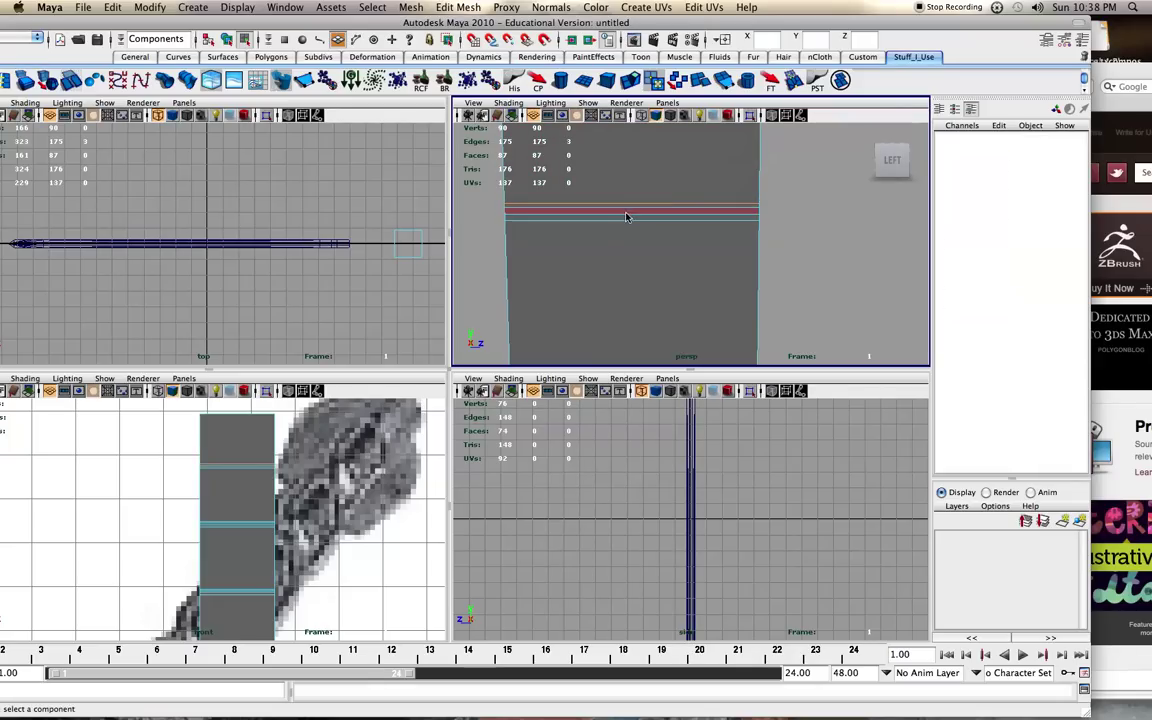
key(q)
click(626, 212)
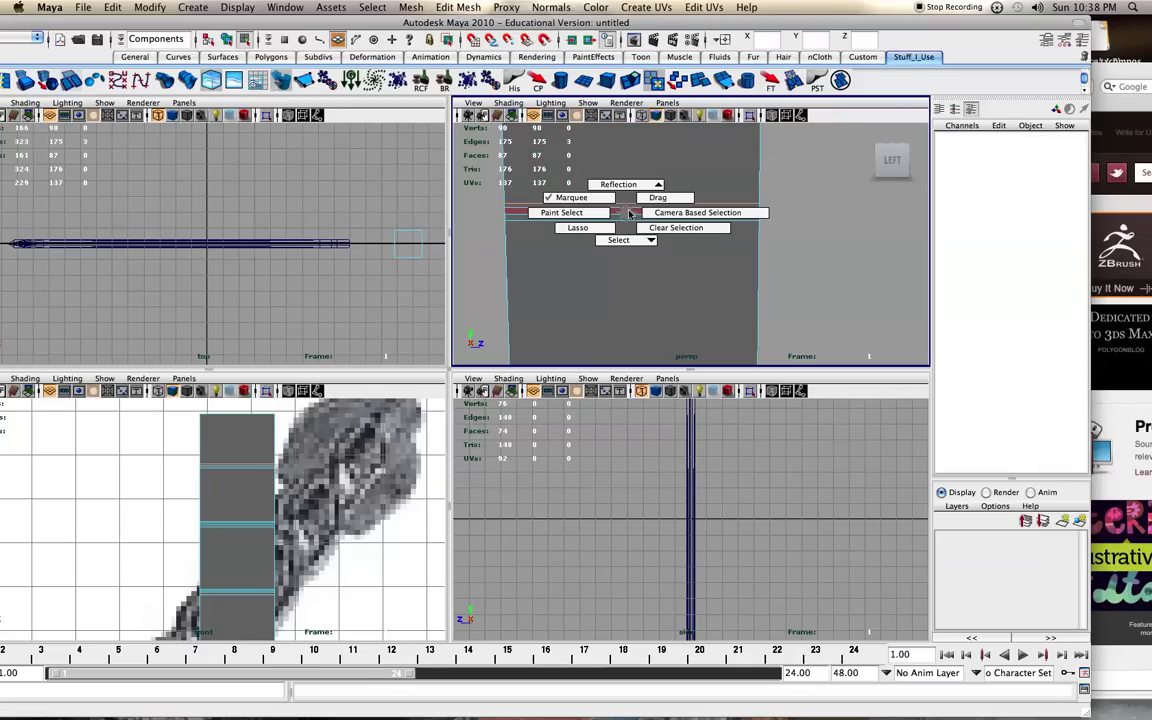
scroll(629, 212, up, 3)
alt+middle_drag(628, 211, 669, 224)
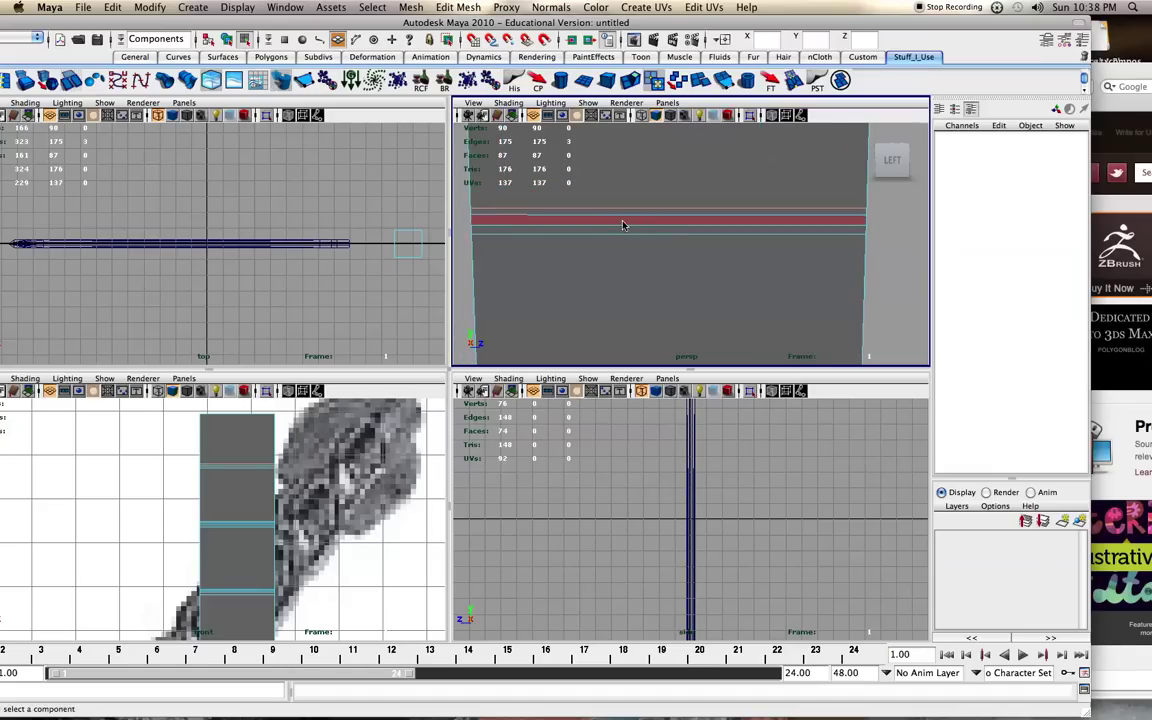
click(658, 226)
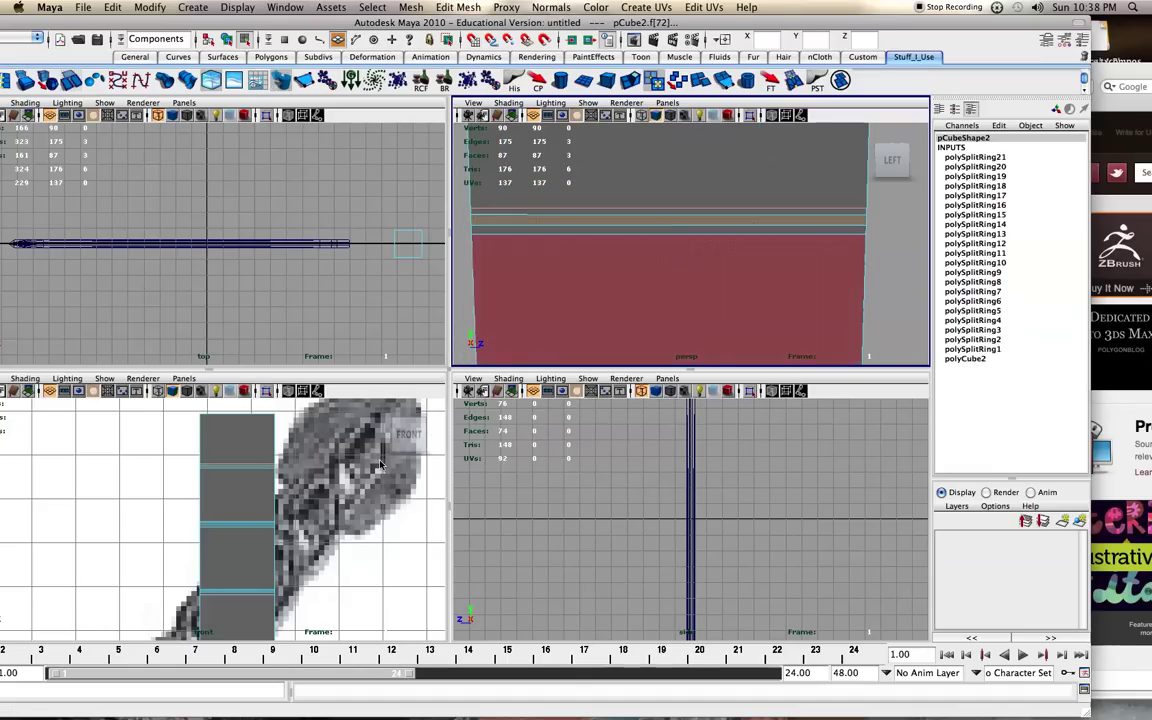
Maximize the front view and insert an edge loop just below the lowest three-loop band on the grip
click(275, 479)
key(space)
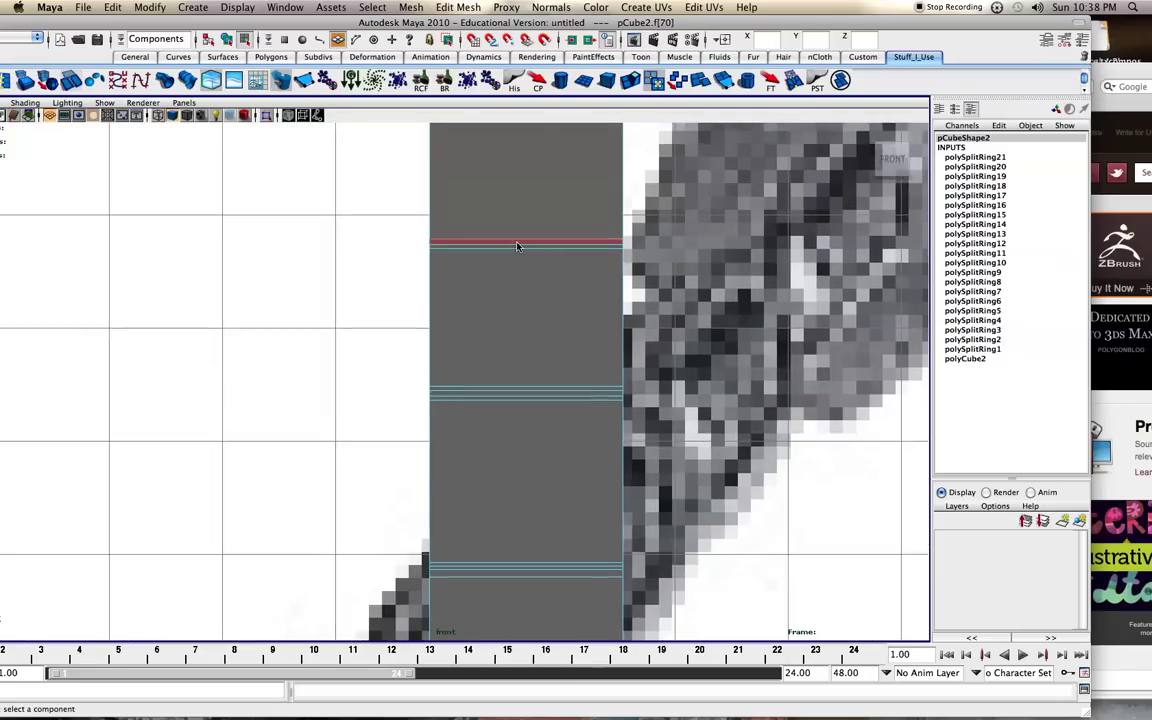
scroll(517, 246, up, 3)
alt+middle_drag(510, 232, 488, 327)
scroll(508, 260, up, 1)
scroll(509, 258, up, 2)
scroll(517, 449, down, 4)
mouse_move(530, 506)
alt+middle_down()
mouse_move(536, 243)
mouse_move(530, 362)
alt+middle_up()
alt+middle_drag(525, 445, 542, 316)
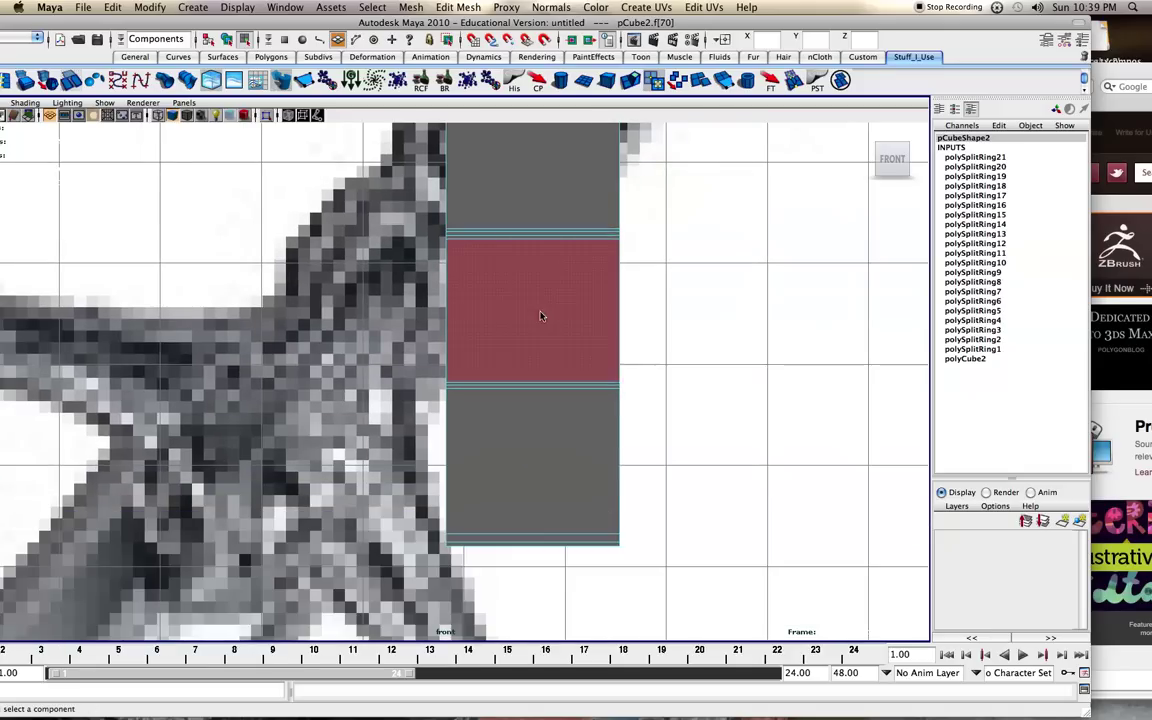
scroll(541, 443, up, 2)
scroll(541, 443, up, 5)
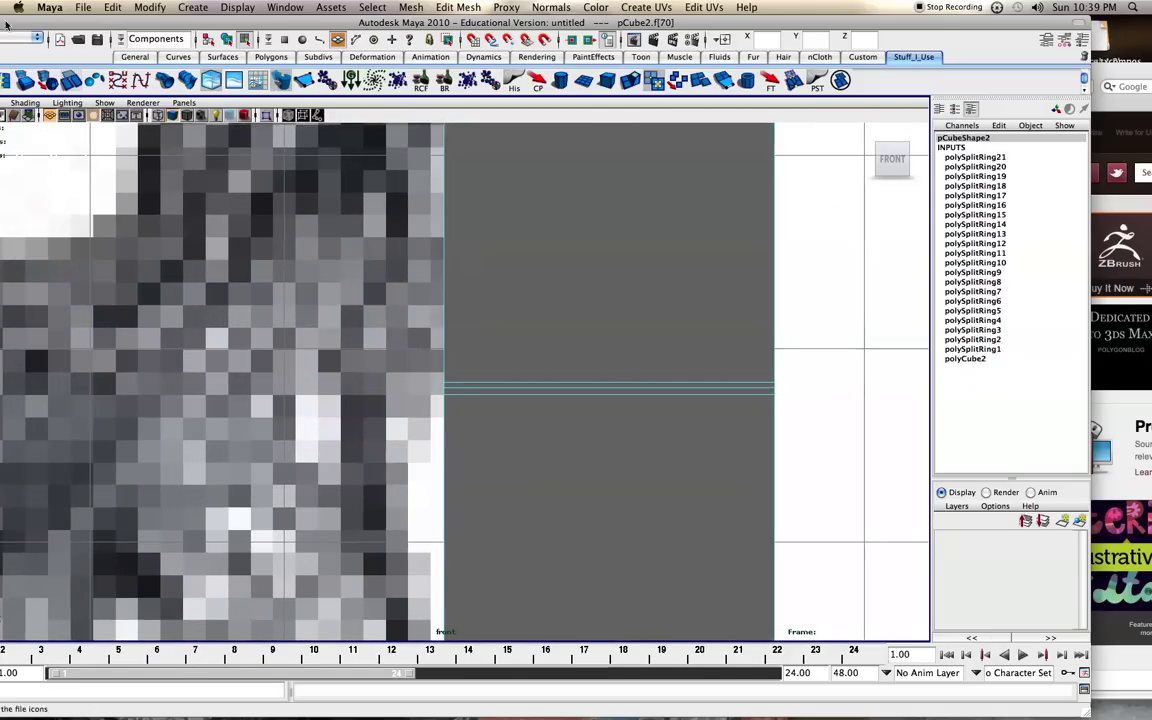
click(10, 85)
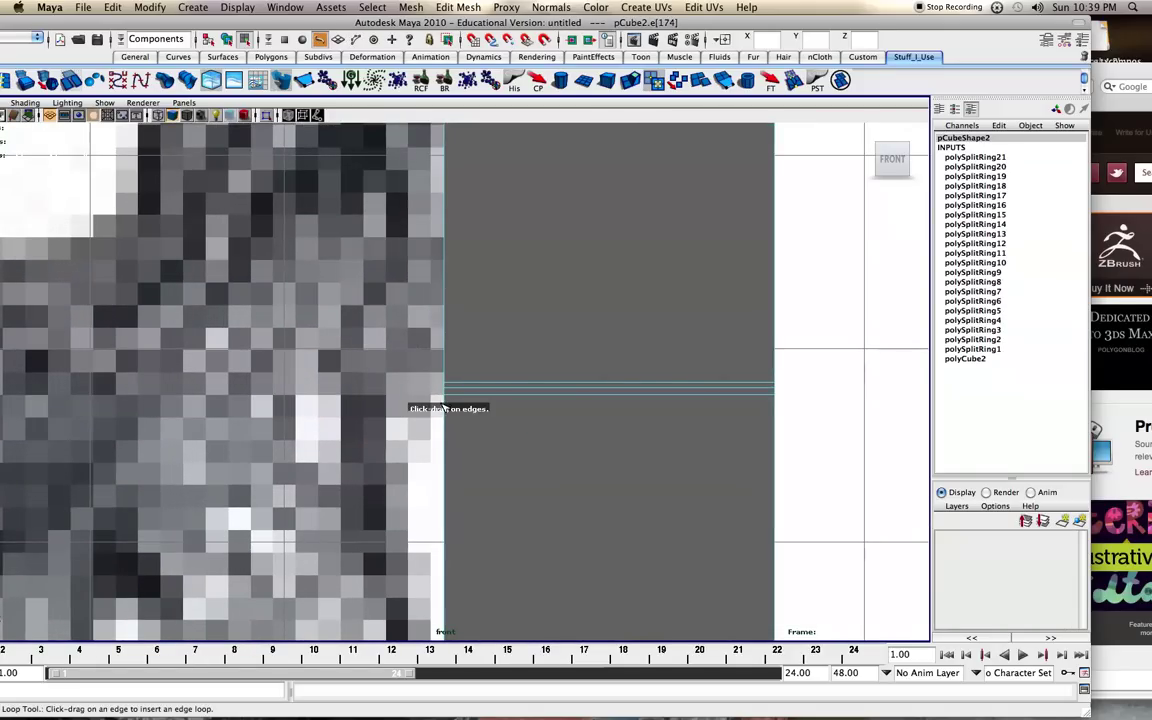
click(449, 406)
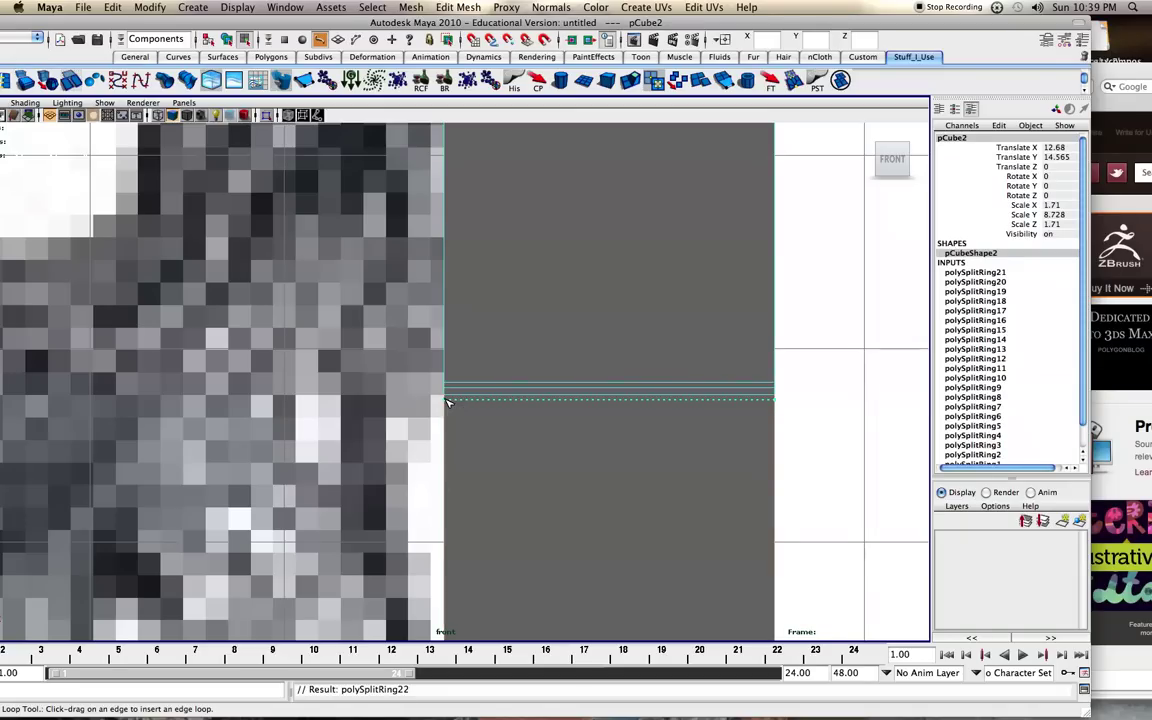
drag(446, 400, 447, 400)
scroll(490, 394, up, 1)
Select the ring of faces in the middle of the lowest band and scale it inward to form a groove
key(q)
right_drag(491, 396, 491, 416)
click(499, 395)
key(r)
drag(621, 393, 586, 402)
key(z)
click(432, 403)
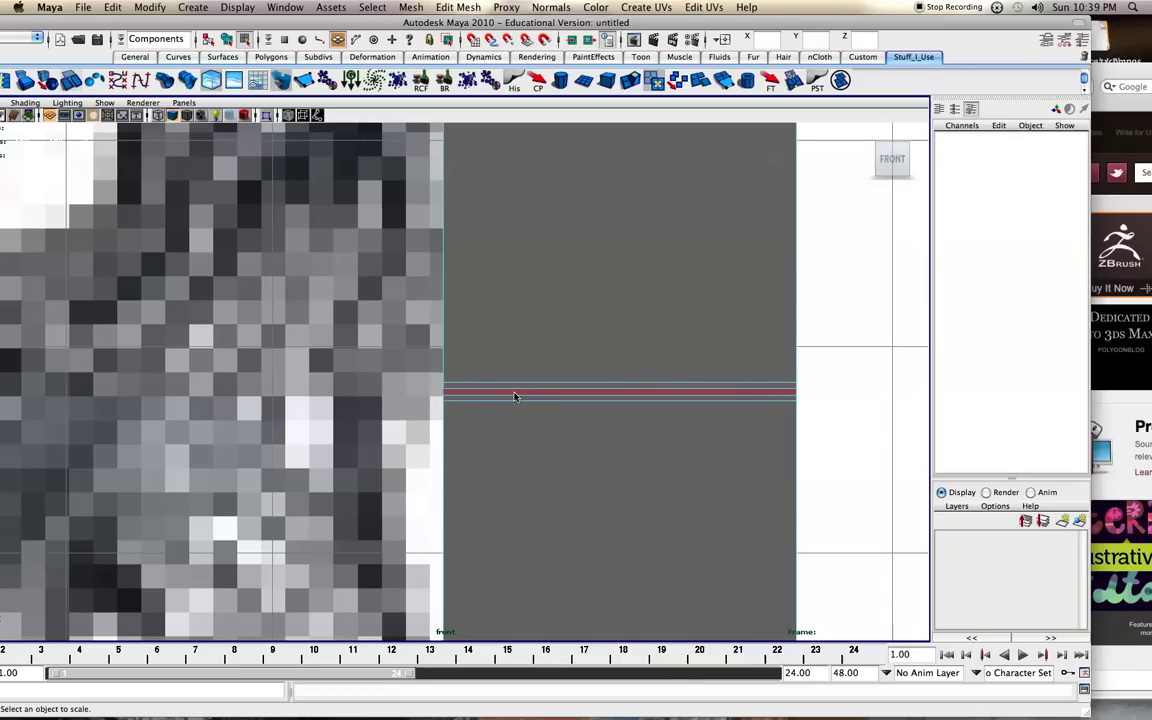
click(550, 395)
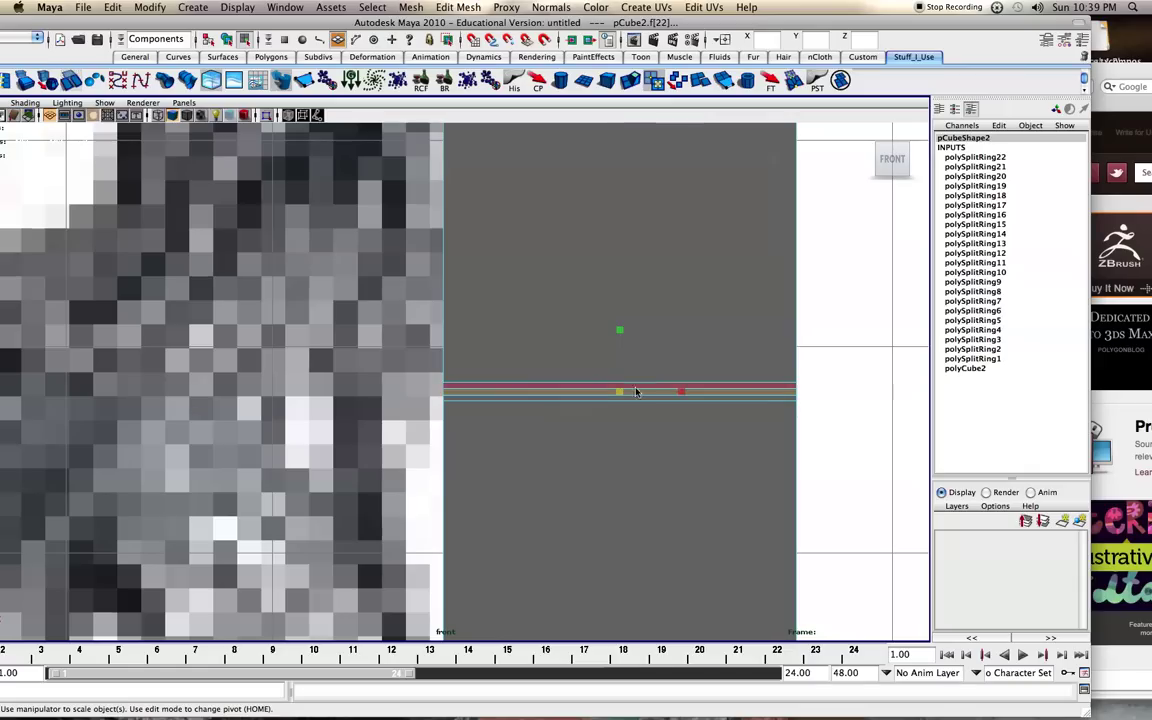
drag(622, 393, 556, 402)
Scale the middle face ring of the second band from the grip's lower end inward to about 0.78
alt+middle_drag(589, 309, 568, 496)
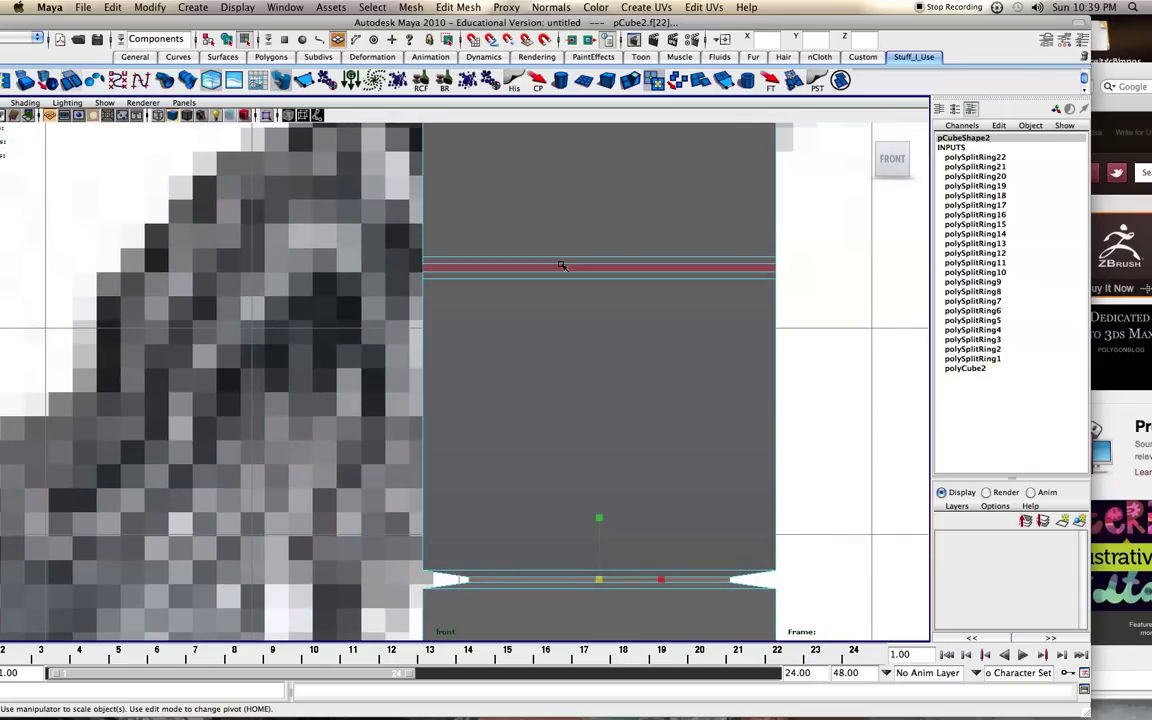
click(590, 266)
alt+middle_drag(594, 267, 582, 352)
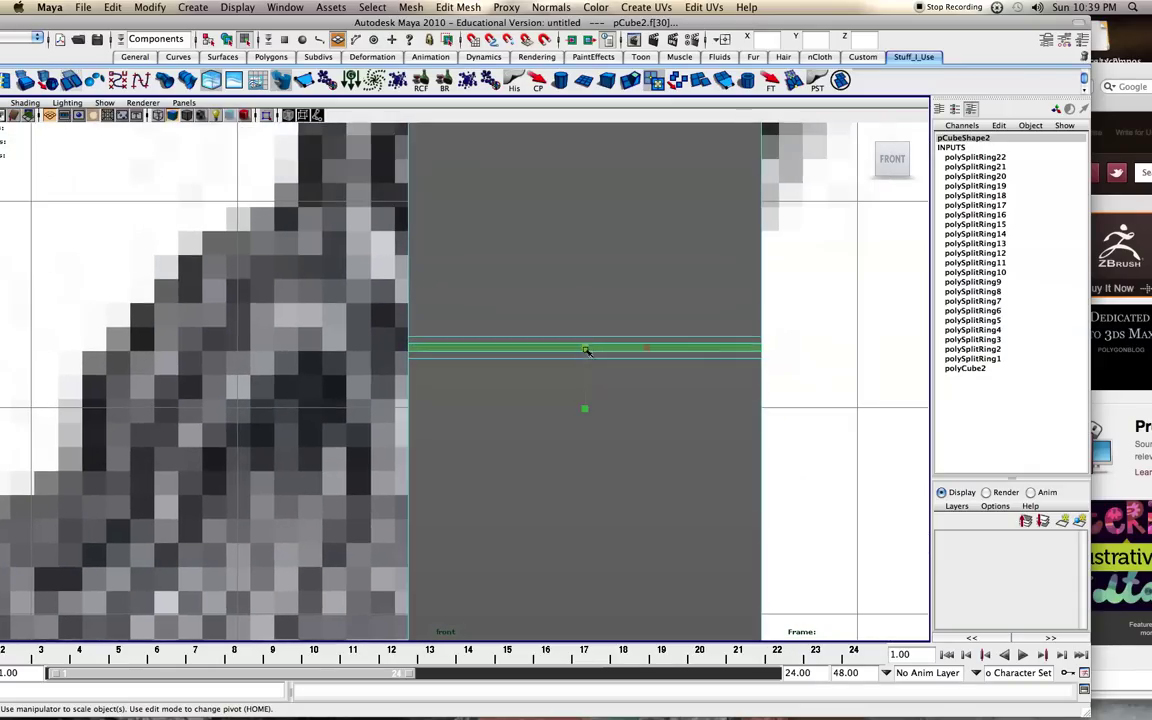
drag(584, 348, 531, 365)
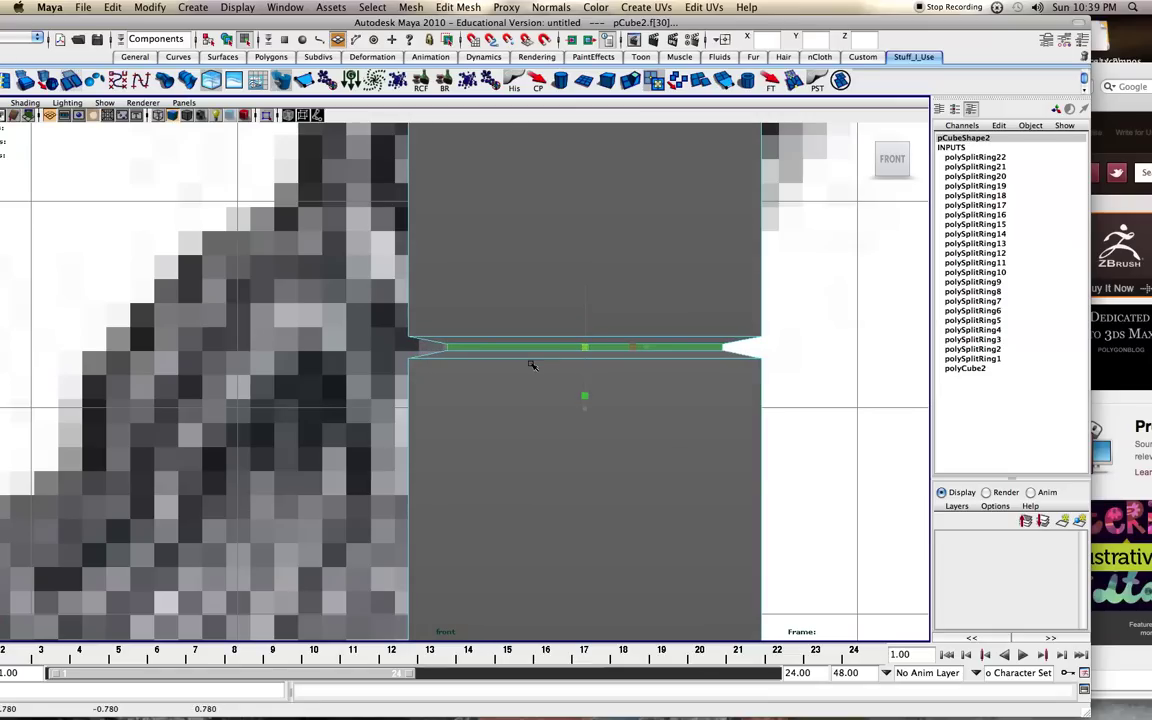
Scale the middle faces of the third band from the lower end inward to form another groove
alt+middle_drag(566, 278, 548, 432)
alt+middle_drag(558, 198, 549, 292)
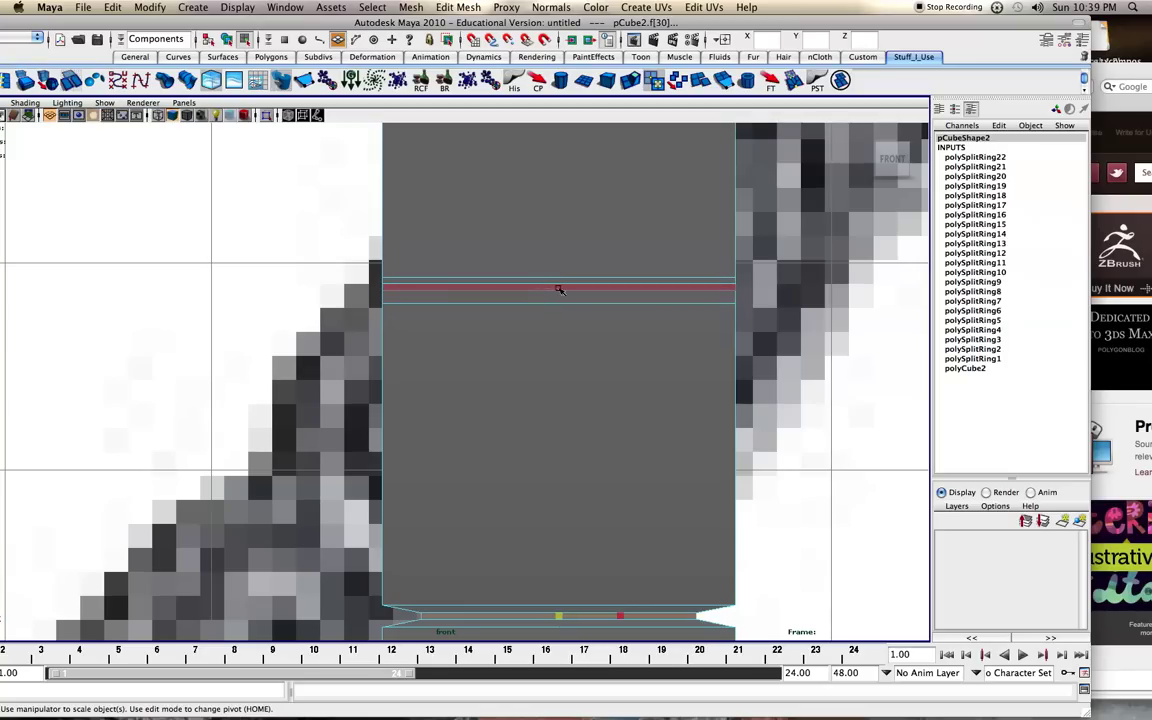
click(559, 289)
drag(562, 291, 508, 301)
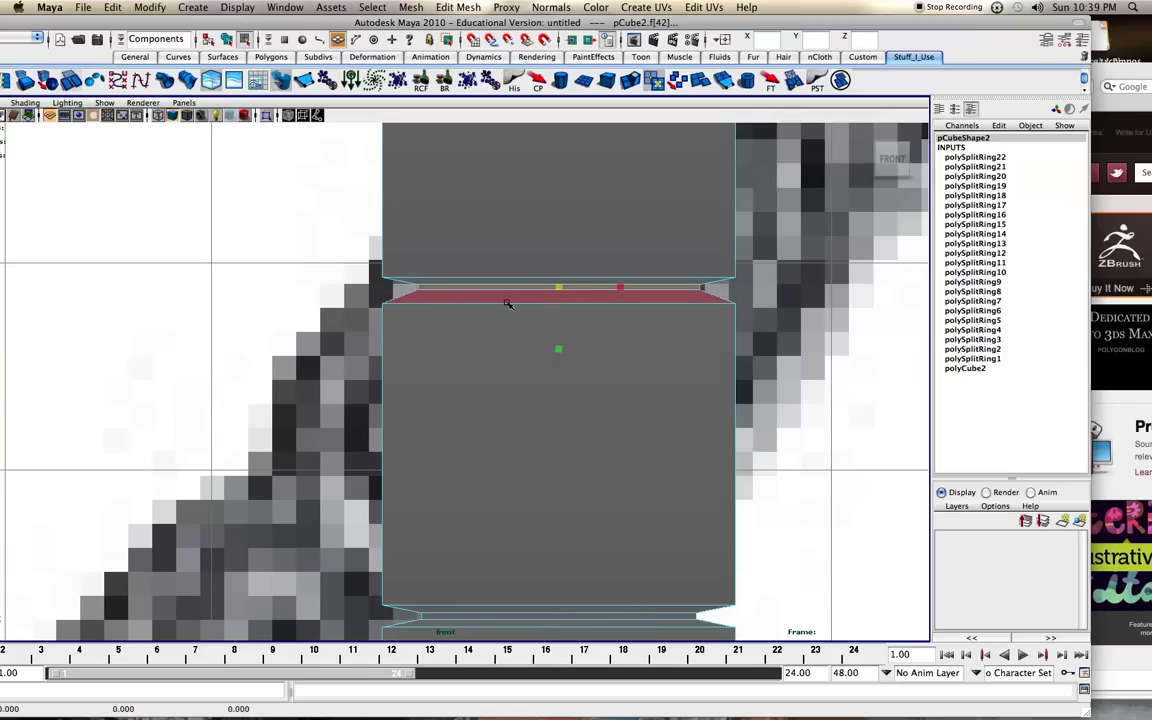
Select the edge loop along the third groove's lower rim and move it up to narrow the groove
right_drag(507, 303, 506, 275)
click(509, 305)
key(w)
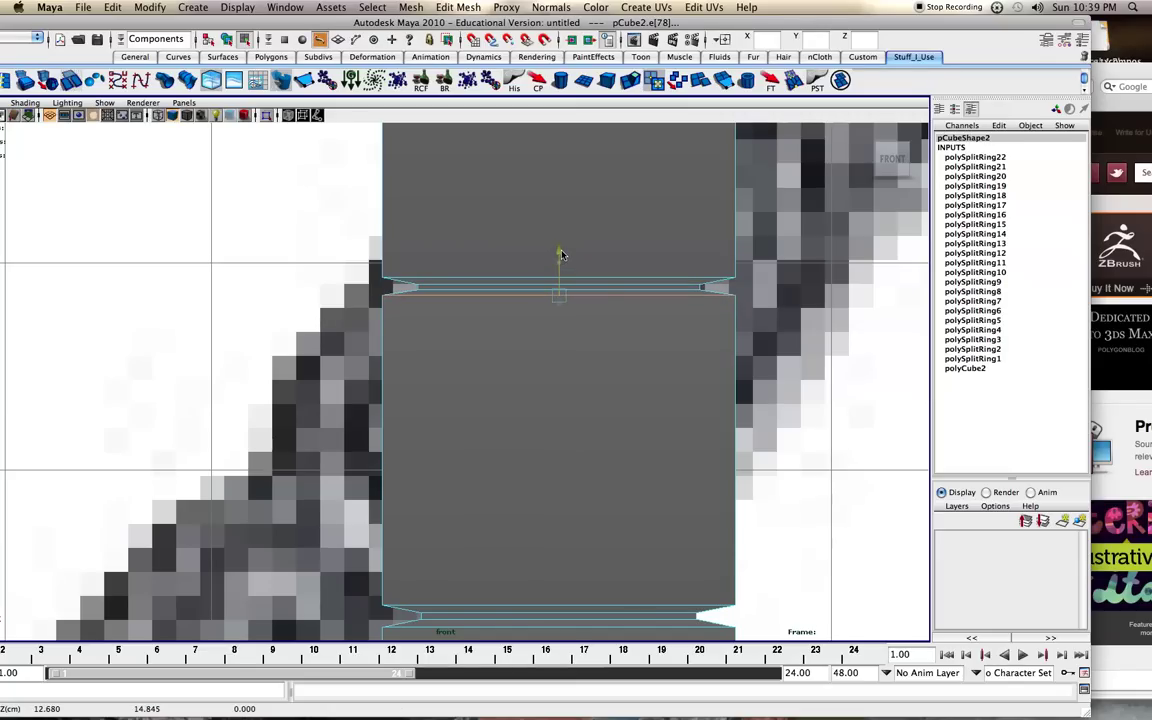
Select the middle face ring of the fourth band from the lower end and scale it inward to about 0.76
alt+middle_drag(472, 287, 437, 506)
alt+middle_drag(465, 317, 456, 470)
right_click(534, 343)
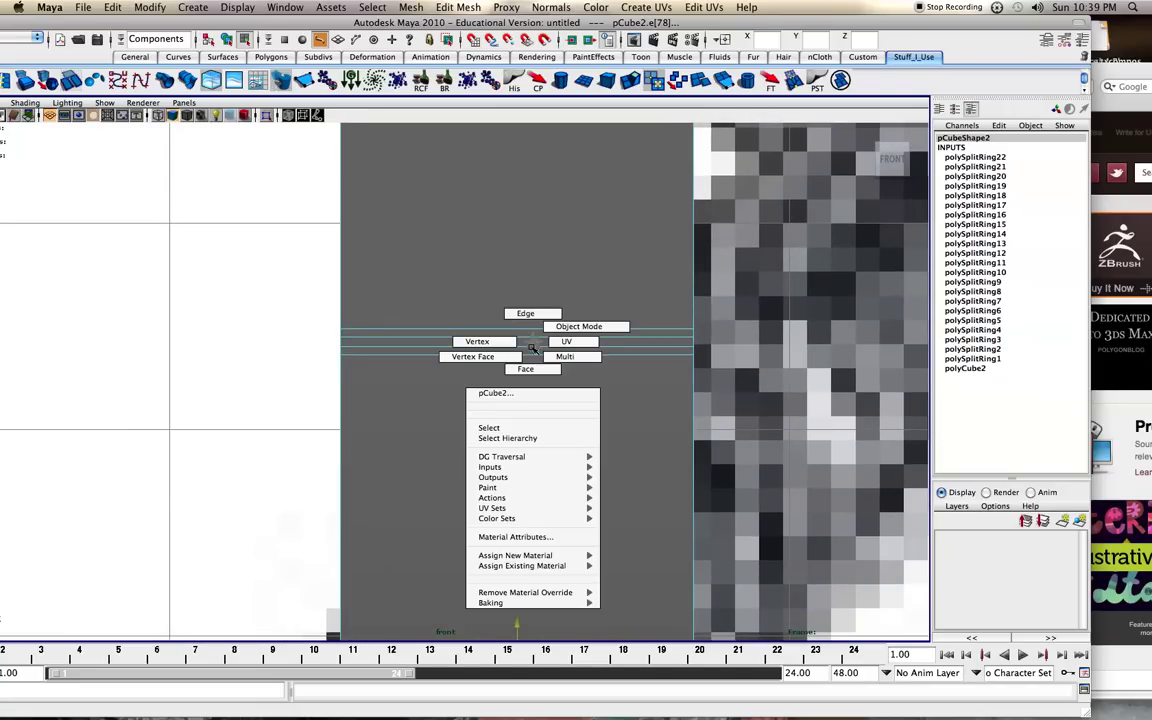
right_drag(530, 367, 530, 369)
click(549, 342)
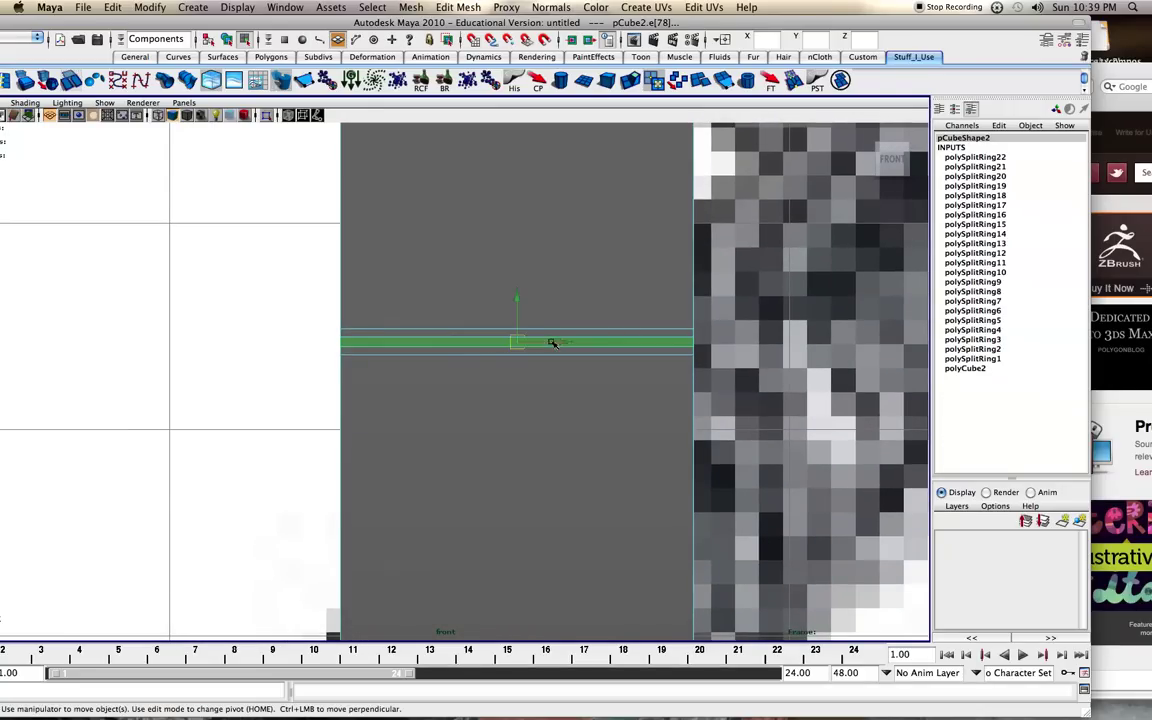
key(r)
drag(517, 342, 458, 352)
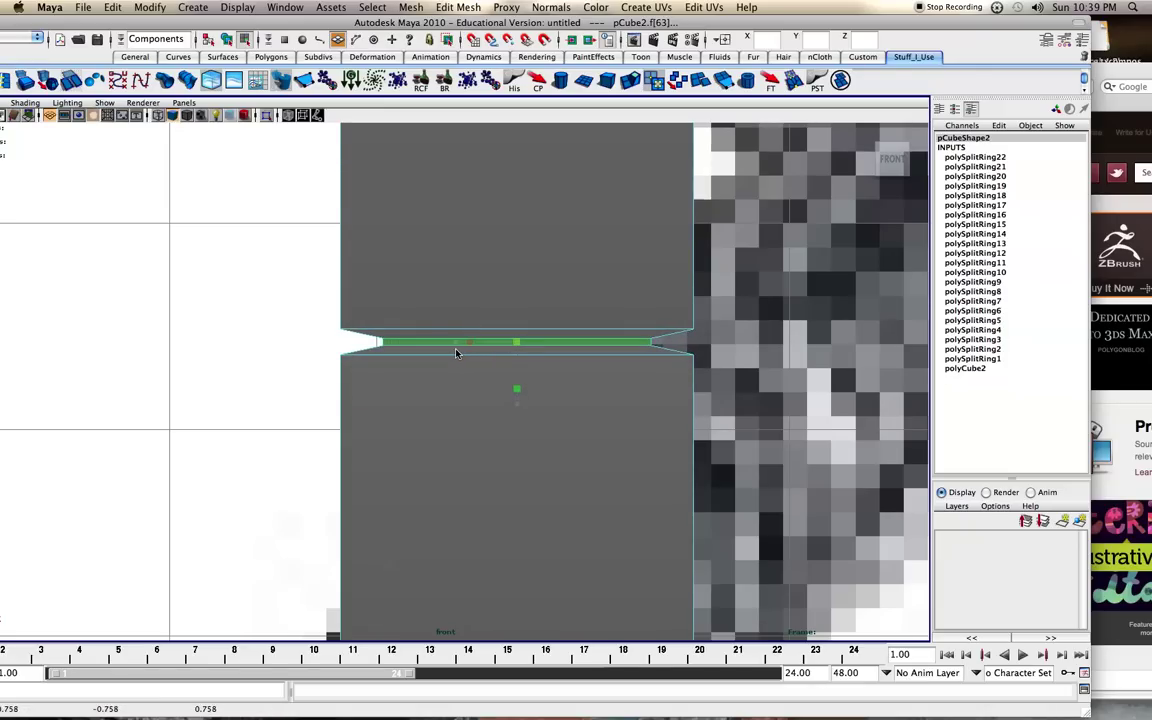
Insert an edge loop just below the grip's uppermost band, undoing the first misplaced attempt
scroll(501, 326, down, 1)
scroll(501, 325, down, 3)
alt+middle_drag(499, 286, 504, 384)
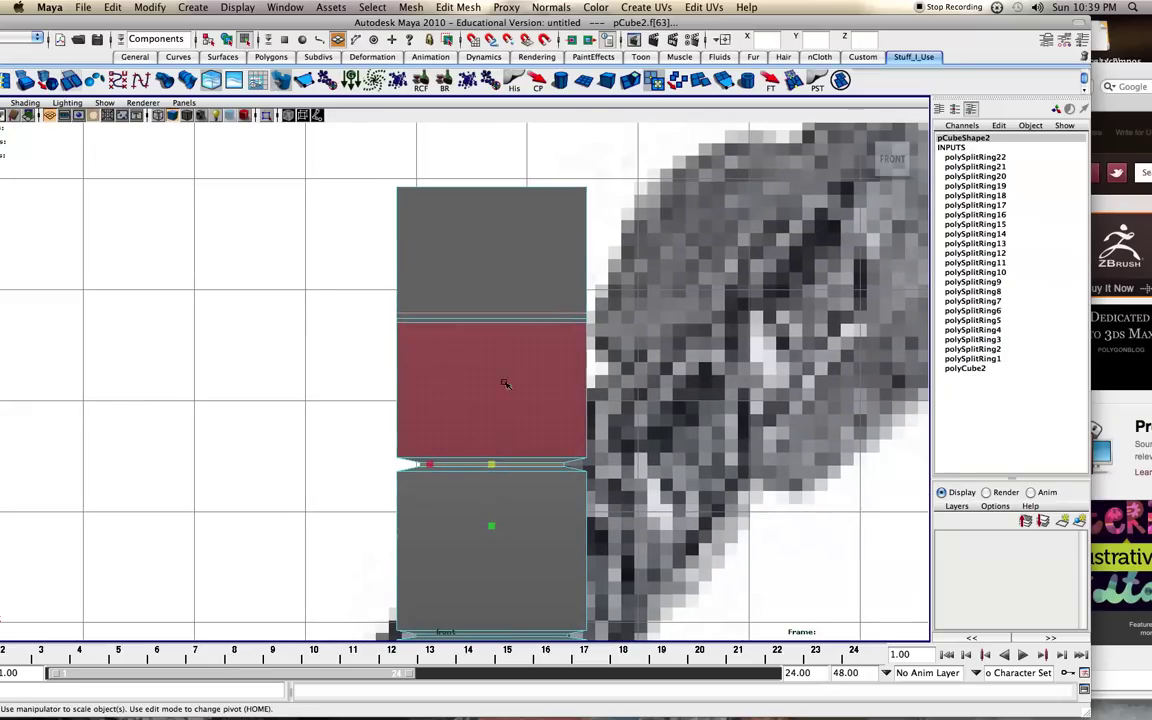
click(4, 79)
scroll(388, 306, up, 2)
click(468, 293)
key(z)
alt+middle_drag(468, 269, 468, 375)
scroll(437, 375, up, 1)
scroll(436, 375, up, 2)
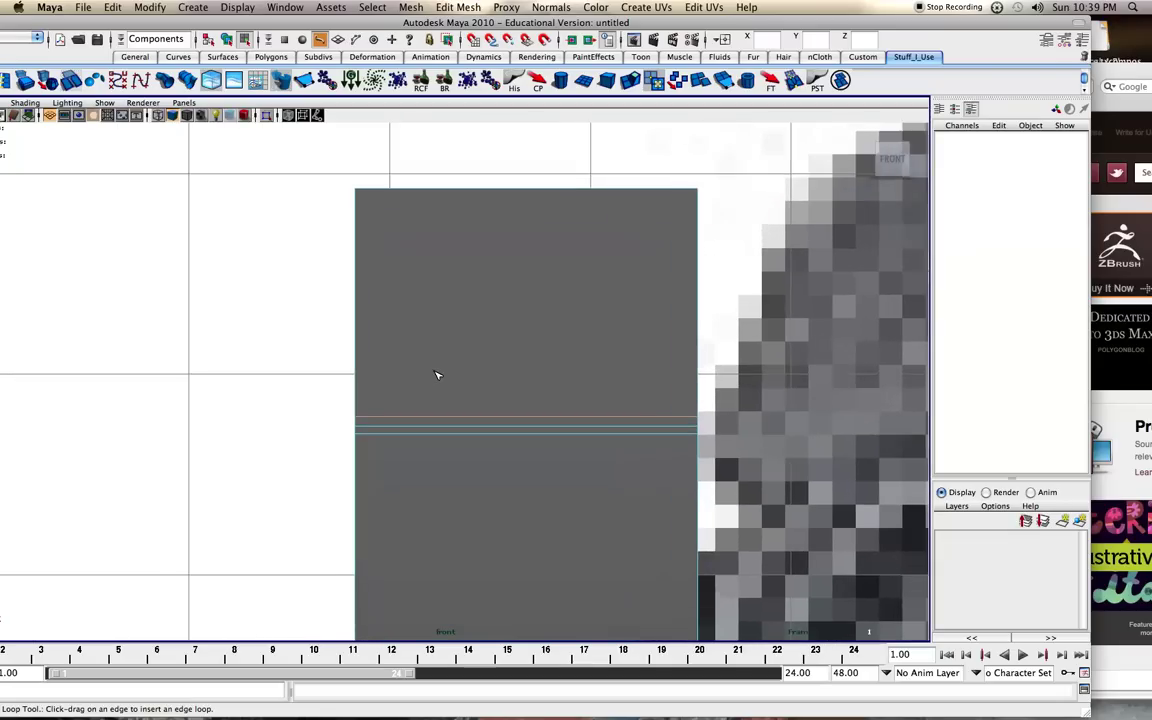
click(355, 447)
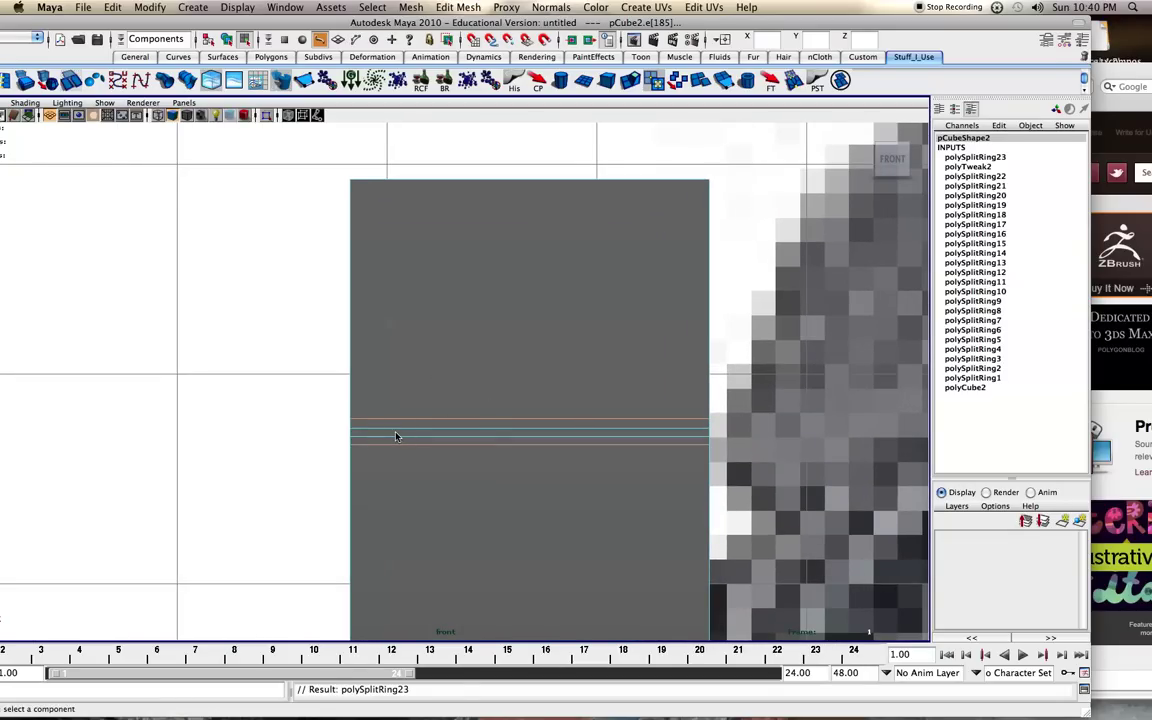
Select the middle ring of faces in the uppermost band and scale it inward to form the last groove
right_click(395, 434)
right_drag(396, 452, 395, 460)
click(410, 434)
key(r)
drag(532, 433, 471, 449)
scroll(480, 446, down, 6)
scroll(498, 439, down, 2)
alt+middle_drag(496, 444, 556, 269)
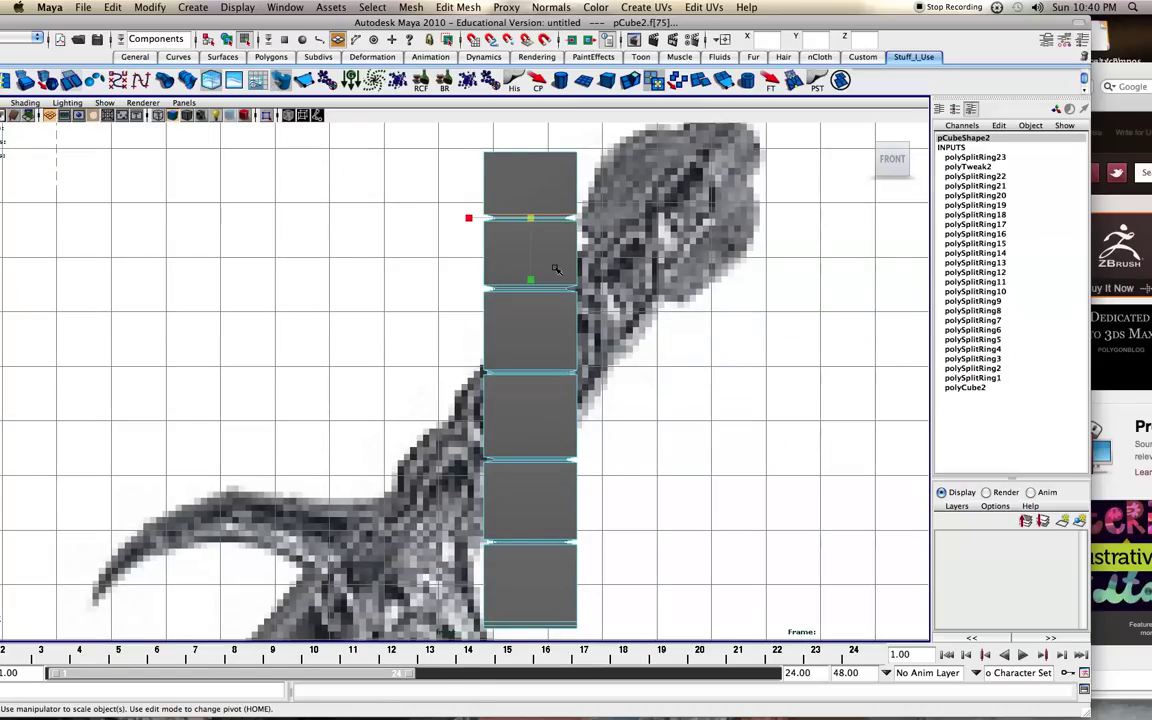
Turn on the smooth mesh preview for the grip, return to object mode and select the whole grip
key(3)
click(629, 324)
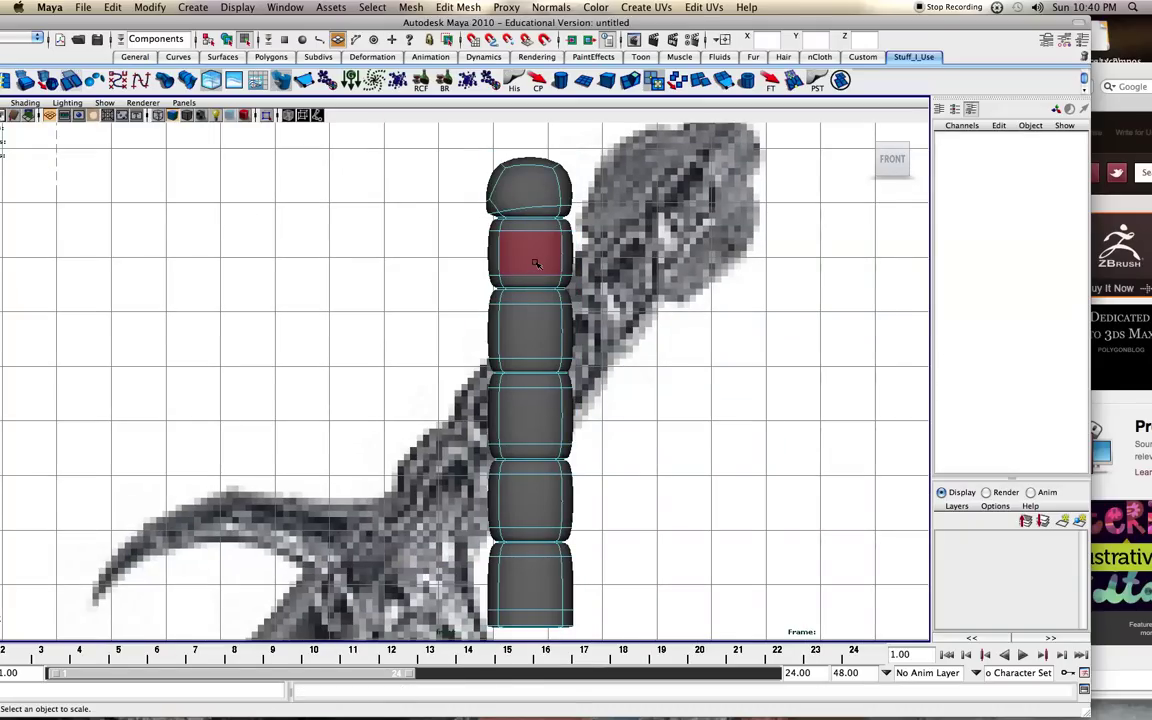
right_drag(536, 263, 576, 252)
scroll(646, 332, down, 5)
alt+middle_drag(576, 383, 593, 291)
scroll(554, 346, up, 1)
scroll(554, 346, up, 5)
scroll(558, 475, up, 1)
scroll(558, 475, up, 2)
alt+middle_drag(571, 471, 447, 458)
click(476, 451)
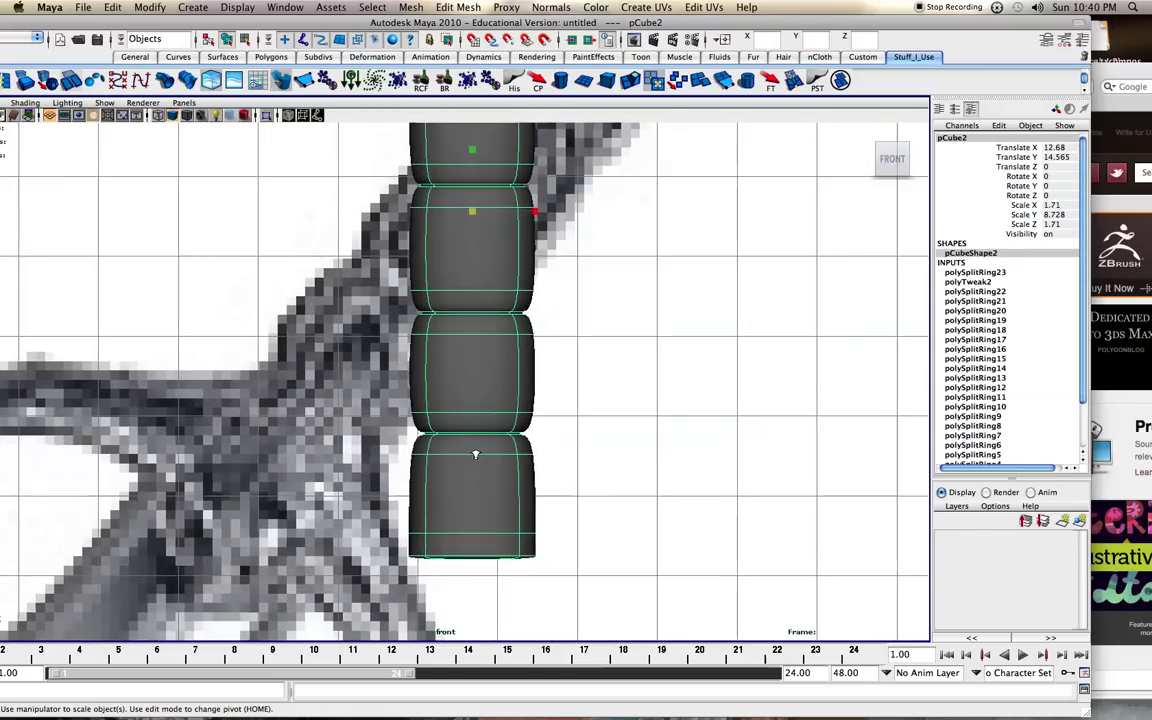
Display the front view in wireframe over the reference image and restore the four-view layout
scroll(476, 451, up, 5)
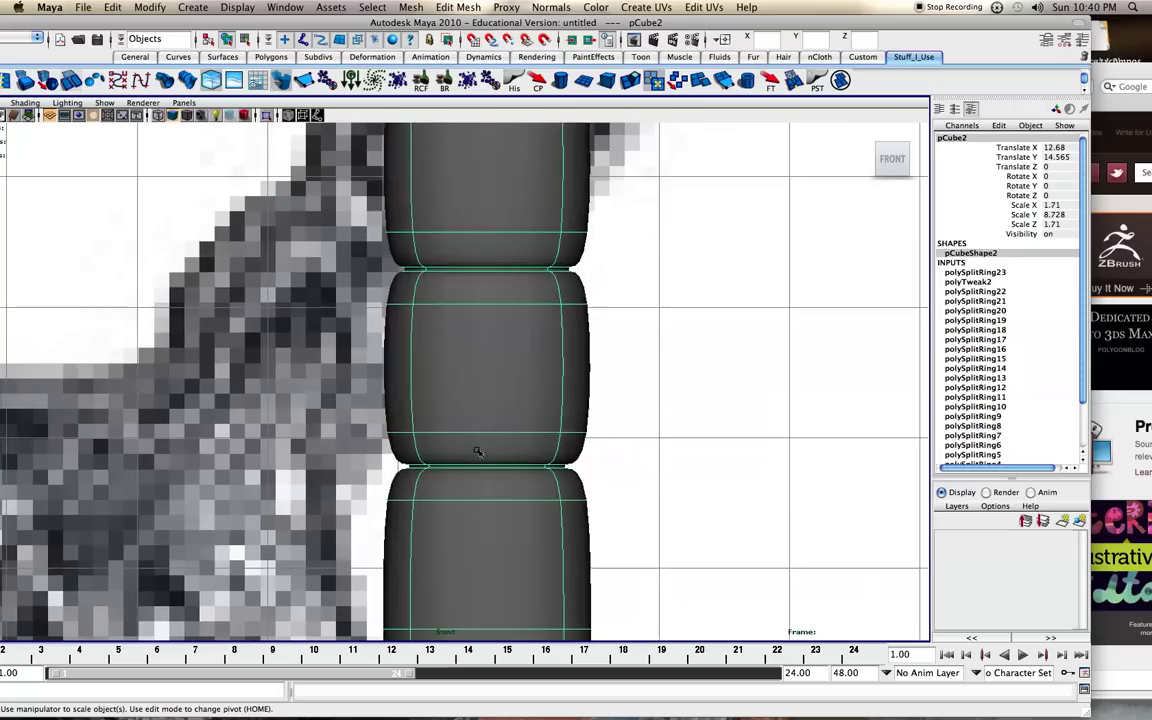
scroll(478, 452, up, 1)
key(4)
scroll(476, 451, down, 5)
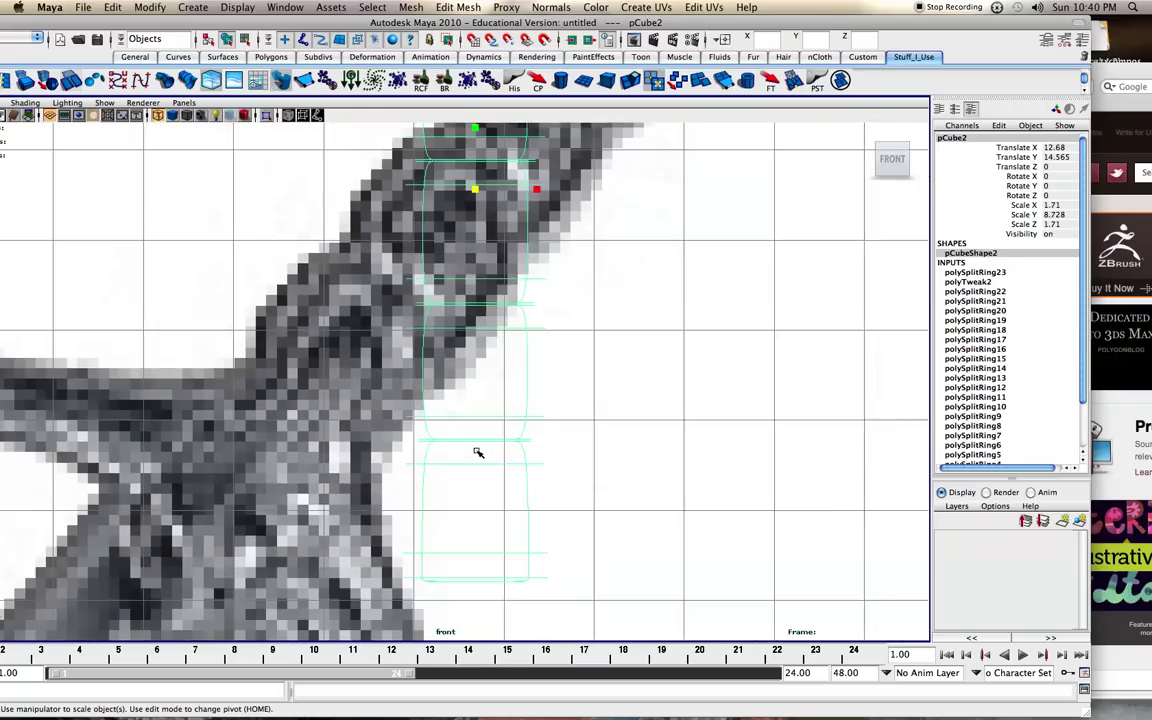
key(space)
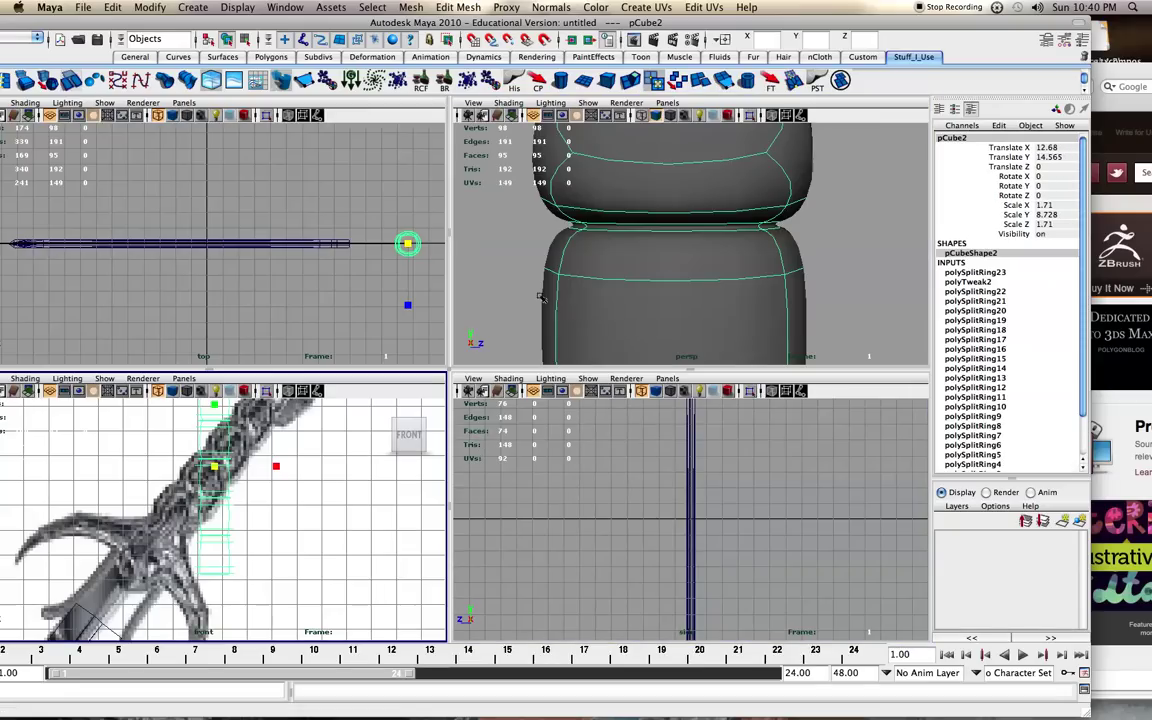
Examine the smoothed grip and its grooves in the perspective view, in both wireframe and shaded display
alt+drag(583, 245, 627, 225)
scroll(627, 225, down, 5)
alt+middle_drag(640, 240, 645, 110)
mouse_move(663, 265)
alt+middle_down()
mouse_move(663, 126)
mouse_move(641, 251)
mouse_move(684, 234)
mouse_move(753, 241)
alt+middle_up()
scroll(641, 251, up, 4)
key(4)
scroll(640, 263, up, 2)
key(5)
scroll(666, 256, up, 2)
Select the vertices at one side of the lowest groove and move them up to slant the groove
right_drag(706, 252, 662, 249)
right_click(690, 251)
scroll(684, 239, up, 3)
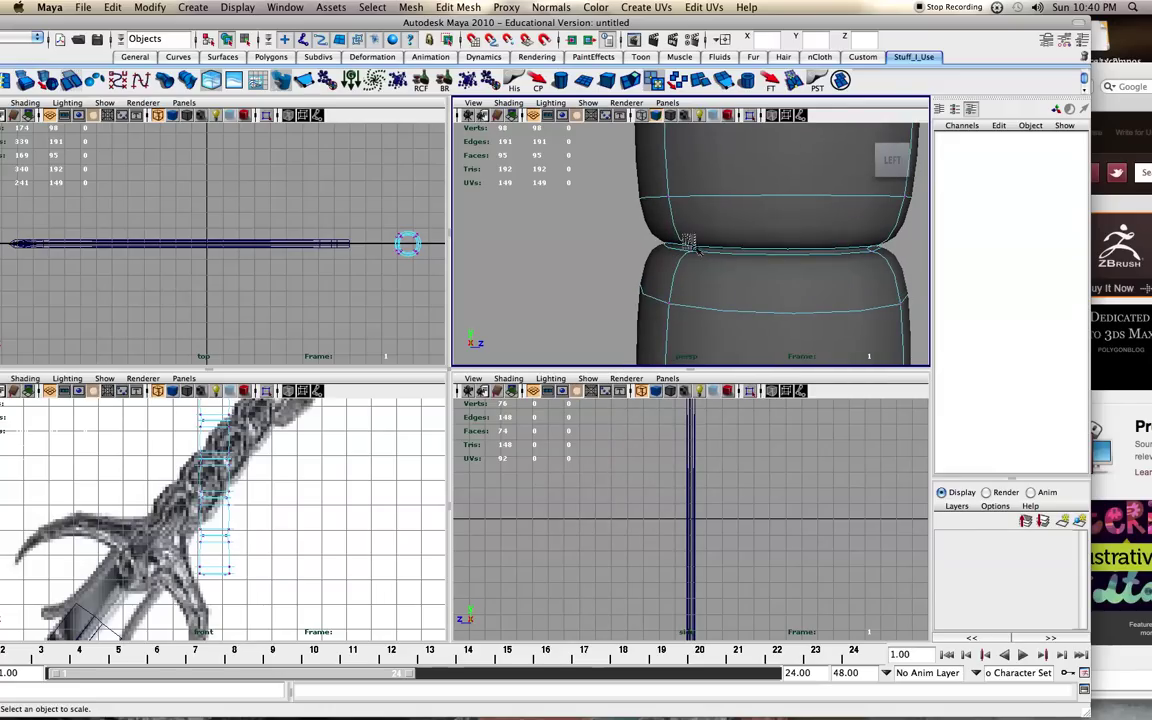
drag(699, 257, 700, 258)
key(w)
drag(663, 203, 675, 175)
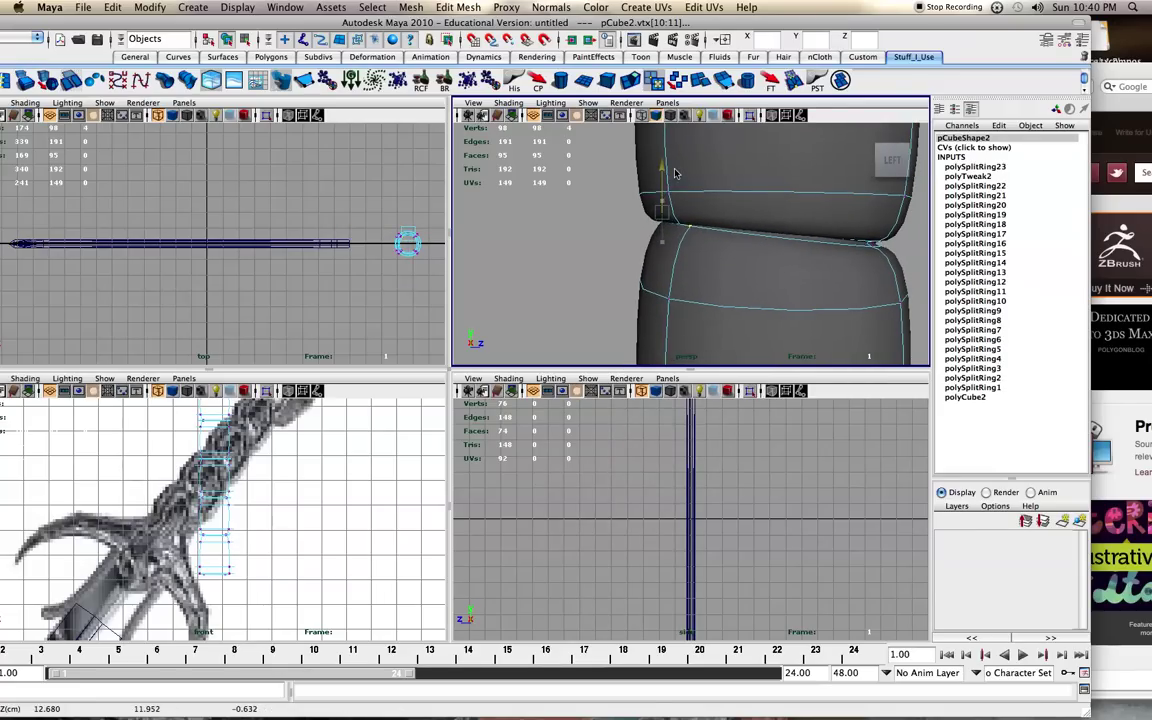
Select the vertex just above the raised side of the lowest groove and move it up to follow the slant
click(666, 197)
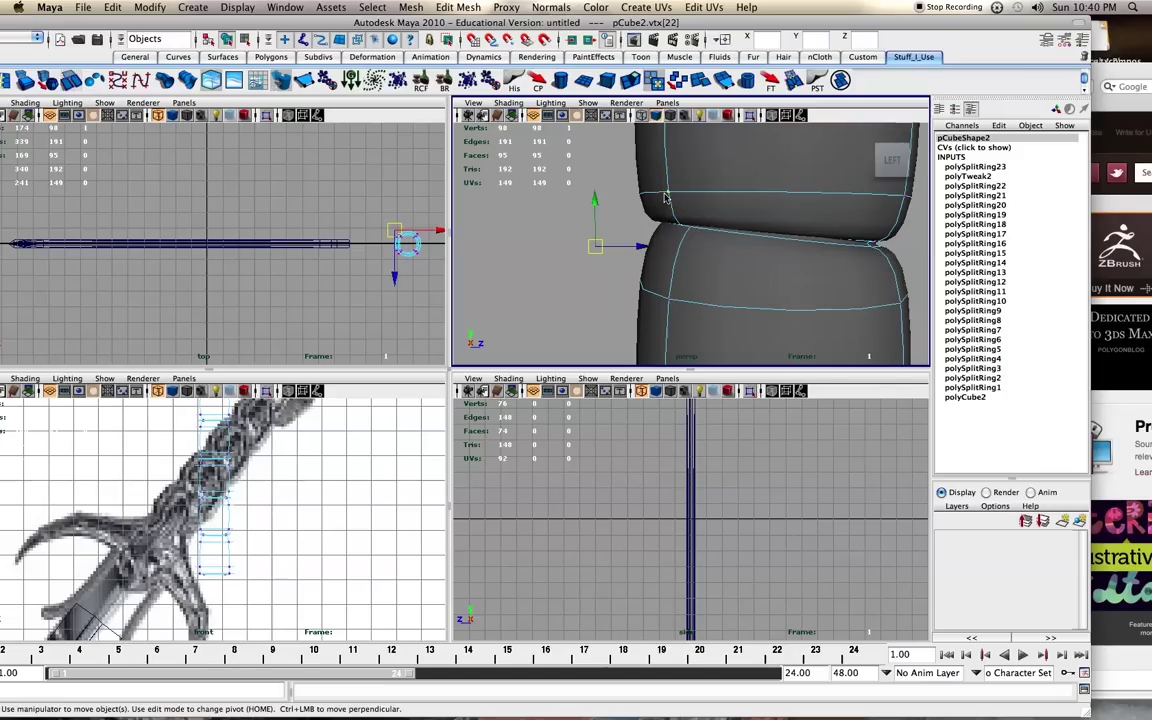
drag(591, 203, 617, 139)
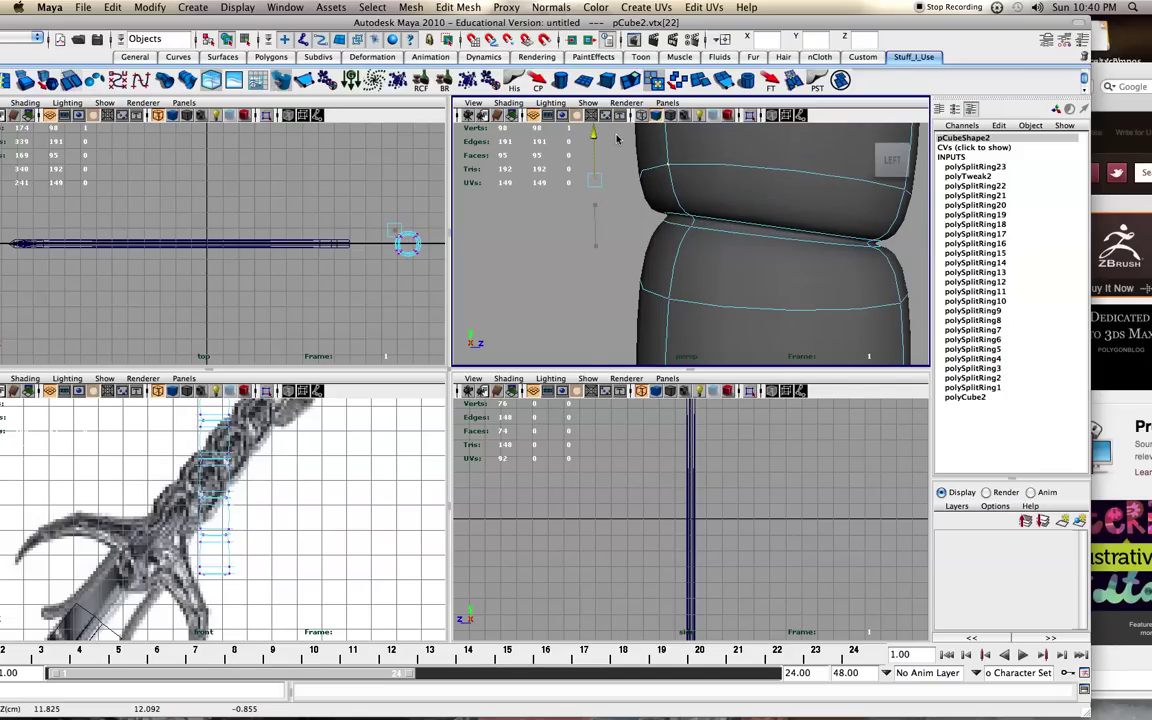
alt+middle_drag(719, 200, 652, 232)
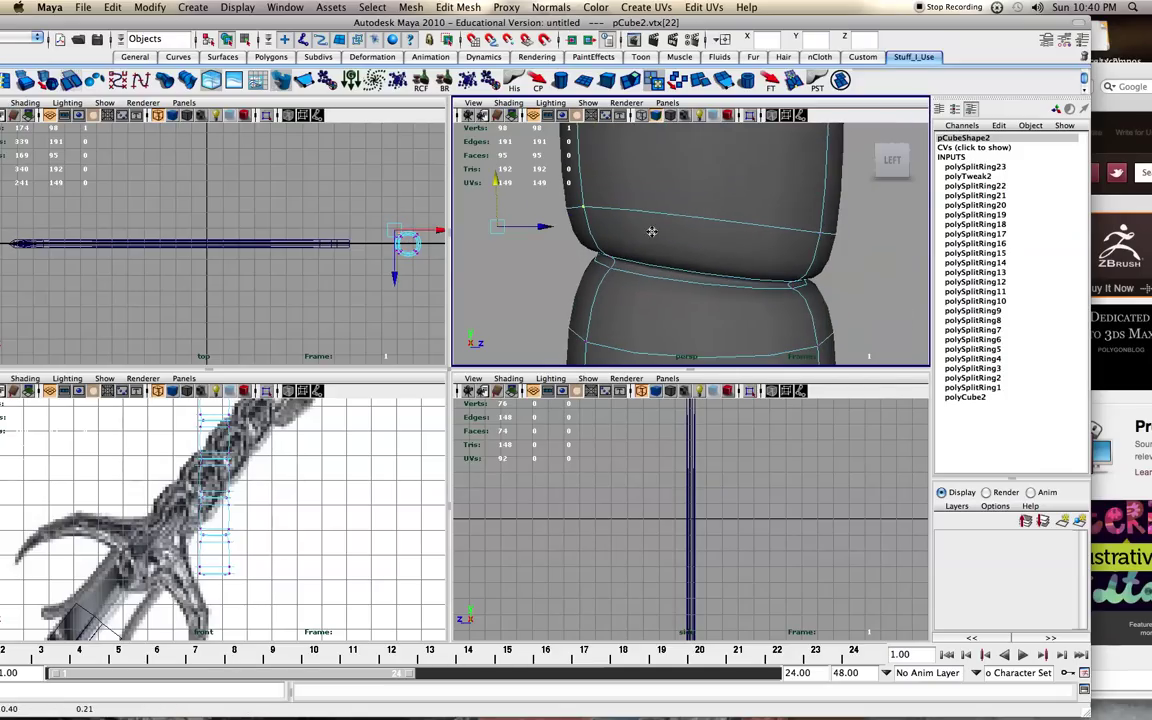
In wireframe, select the two vertex pairs along the raised side of the lowest groove and move each pair up
key(4)
scroll(645, 250, up, 3)
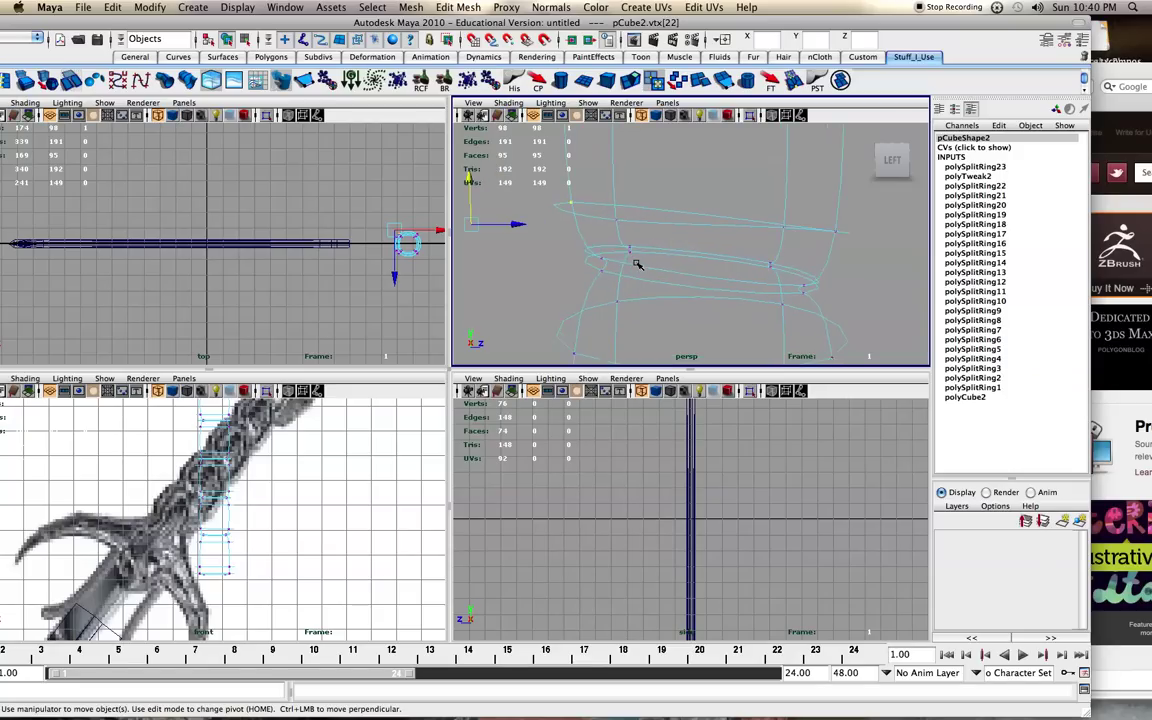
drag(607, 287, 609, 284)
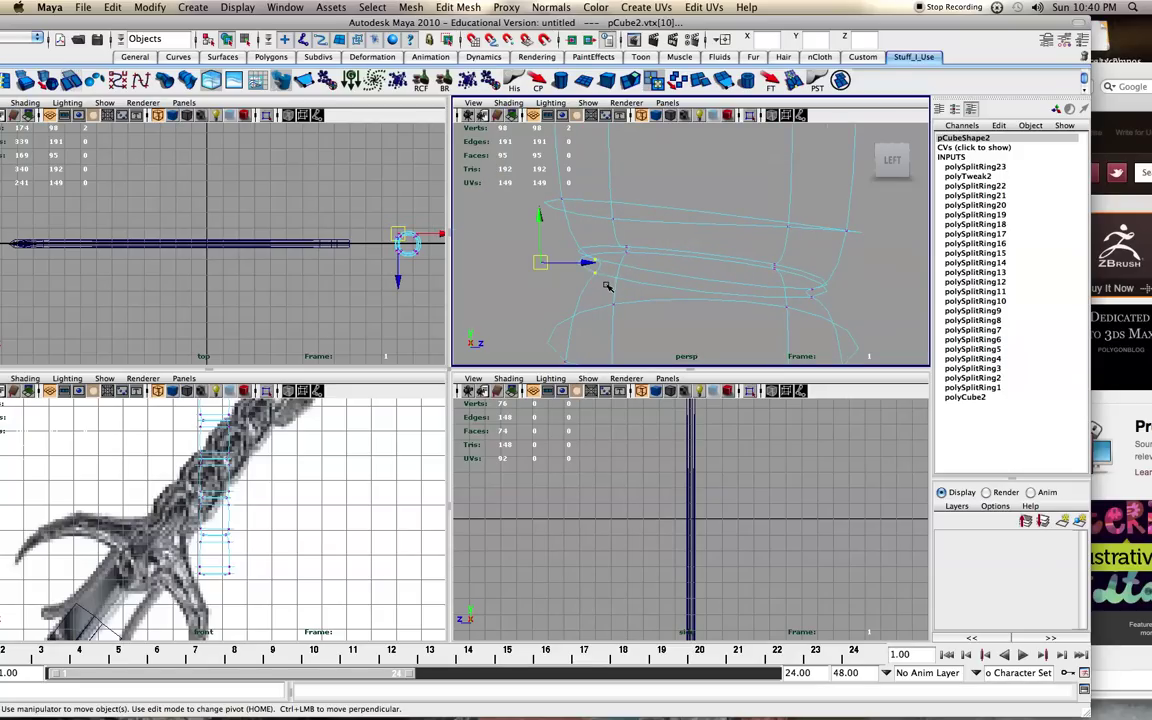
drag(540, 222, 540, 221)
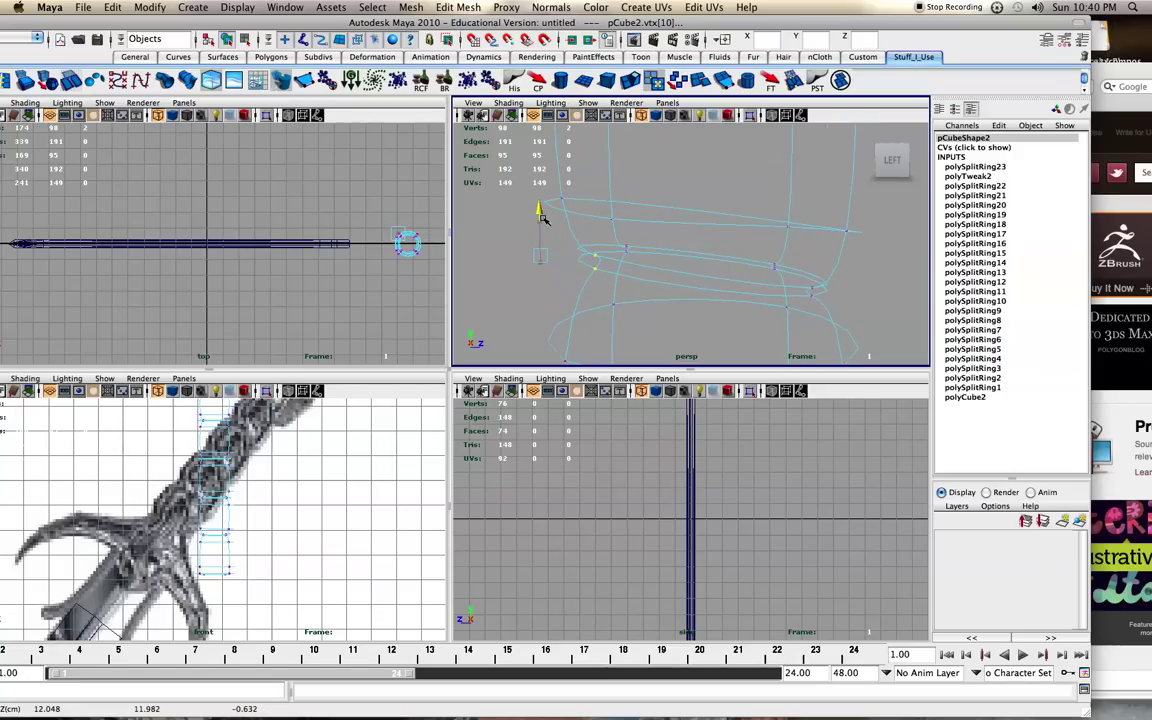
drag(621, 238, 634, 254)
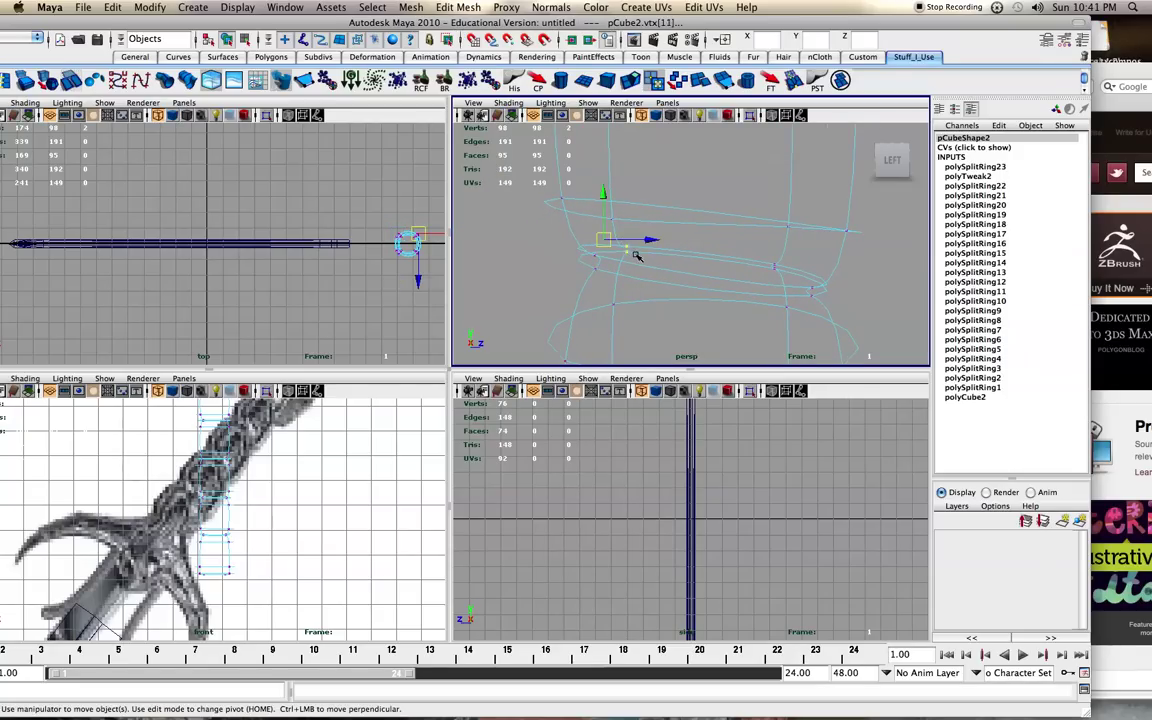
drag(603, 195, 604, 157)
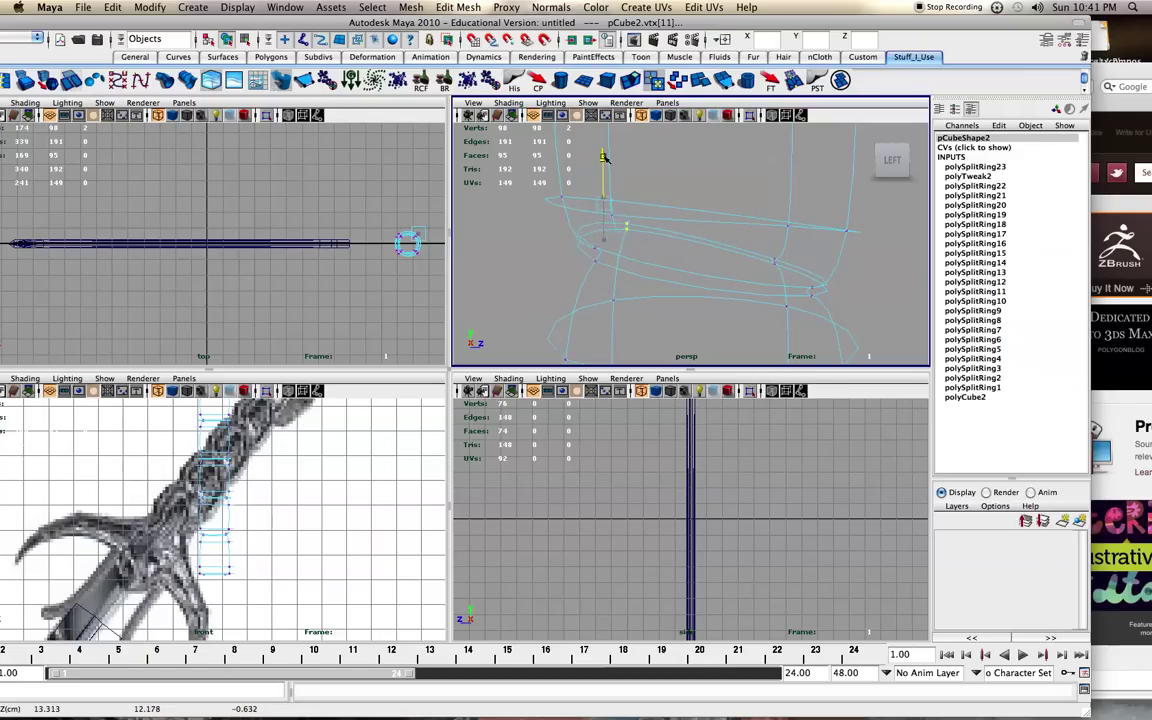
In shaded display, select the vertex above the lowest groove at the other back corner and move it up
key(5)
alt+drag(648, 270, 832, 259)
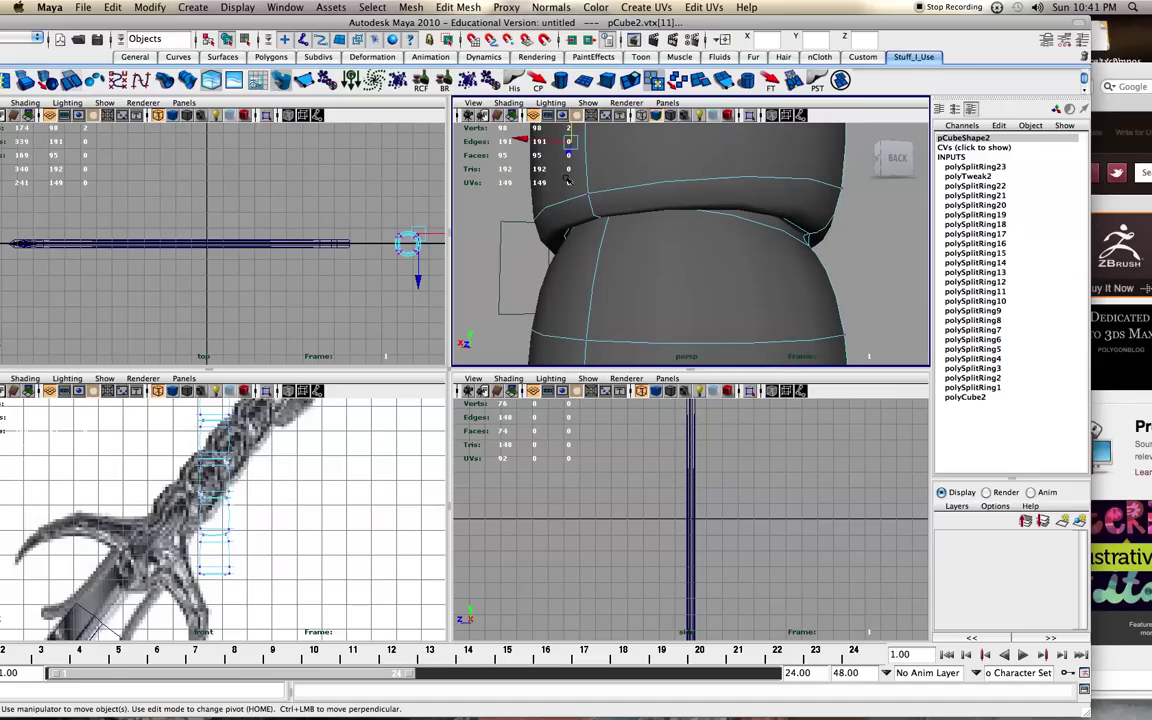
click(589, 194)
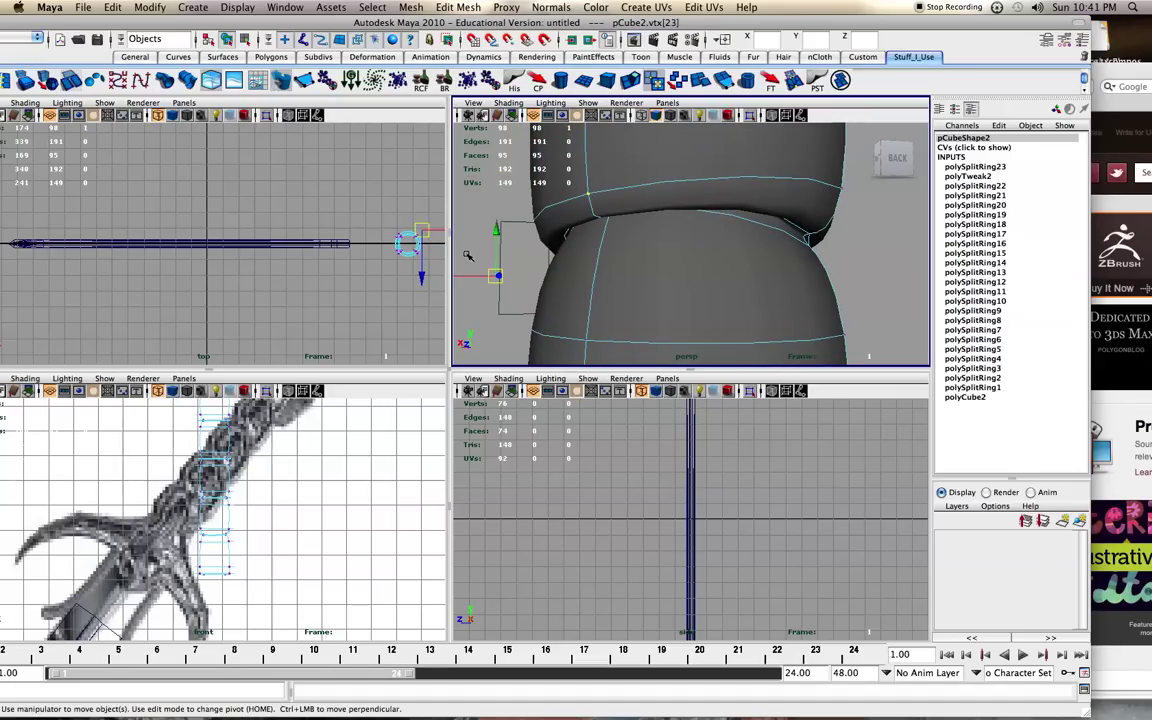
drag(499, 230, 534, 70)
Select the lowest groove's vertex pair at the front-left corner in wireframe and move it up slightly
alt+drag(630, 201, 689, 218)
alt+right_drag(689, 218, 681, 250)
alt+middle_drag(681, 250, 727, 262)
alt+drag(728, 262, 500, 266)
alt+middle_drag(500, 266, 641, 285)
alt+drag(643, 285, 592, 258)
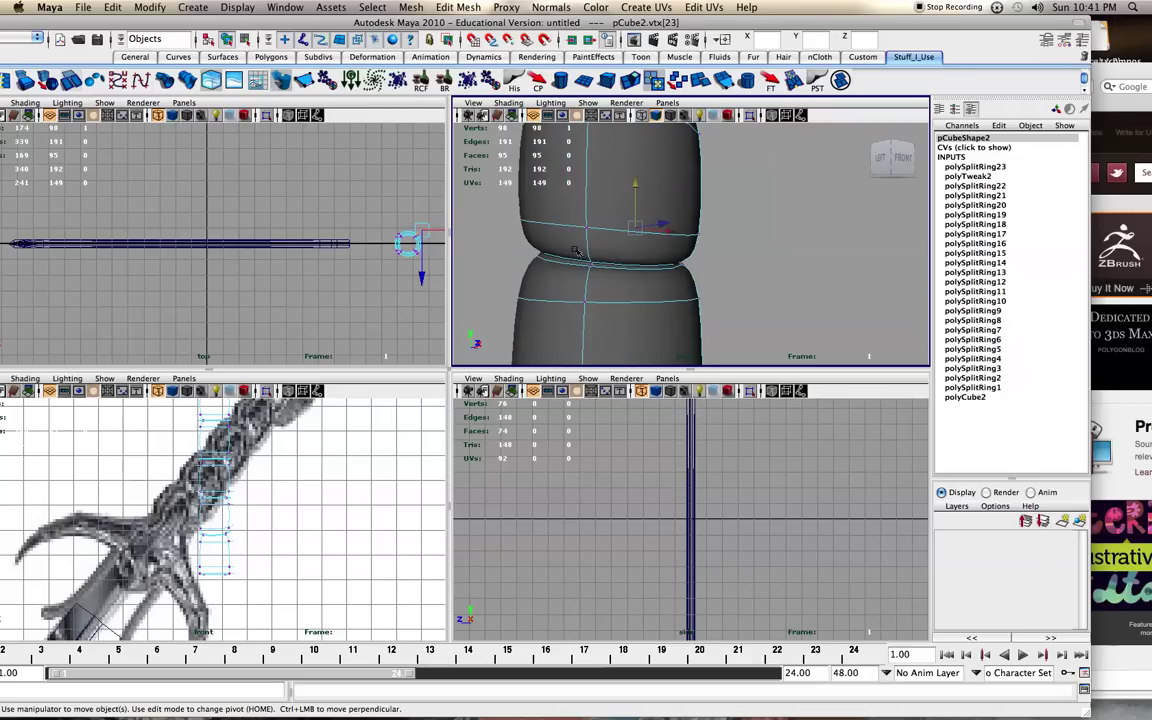
click(598, 270)
key(4)
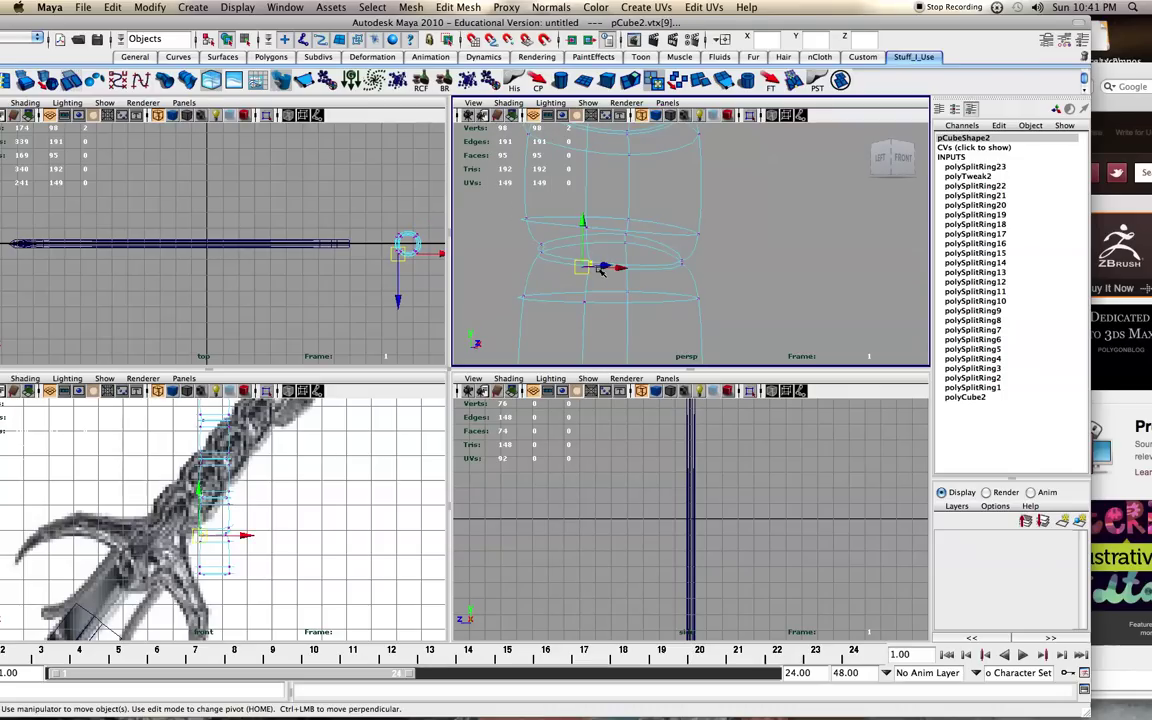
drag(584, 230, 592, 205)
From the back of the grip, select a vertex pair of the lowest groove and move it up to continue the slant
alt+drag(572, 283, 485, 279)
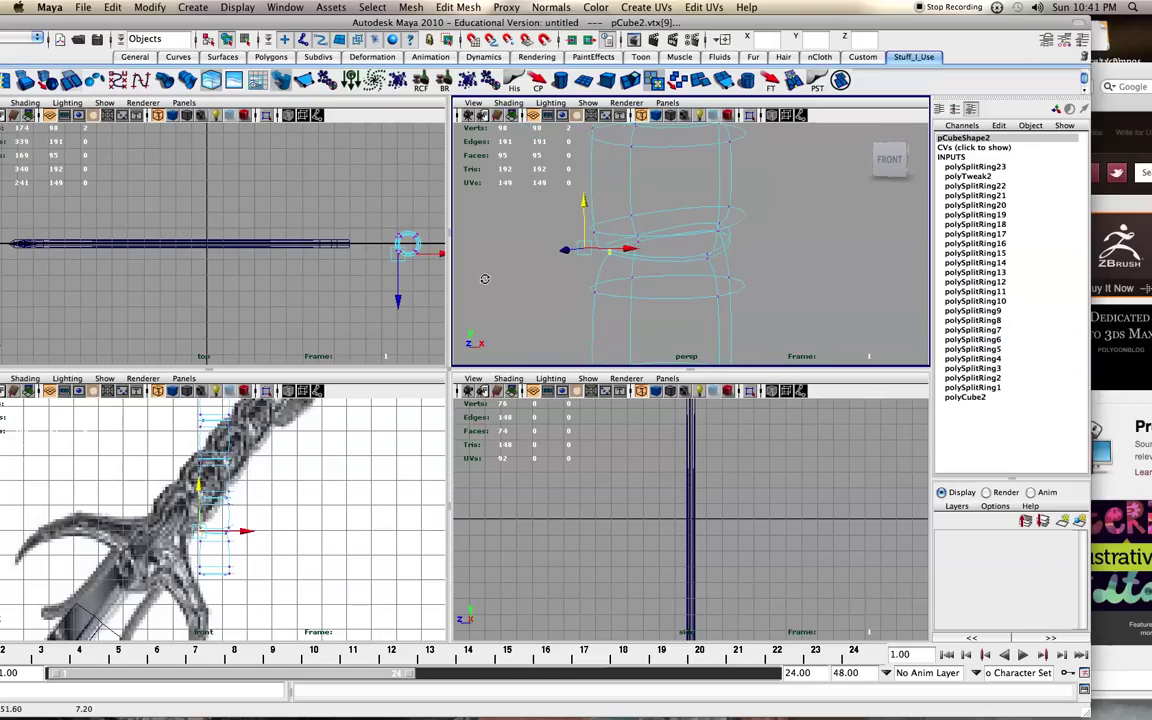
alt+drag(636, 285, 489, 283)
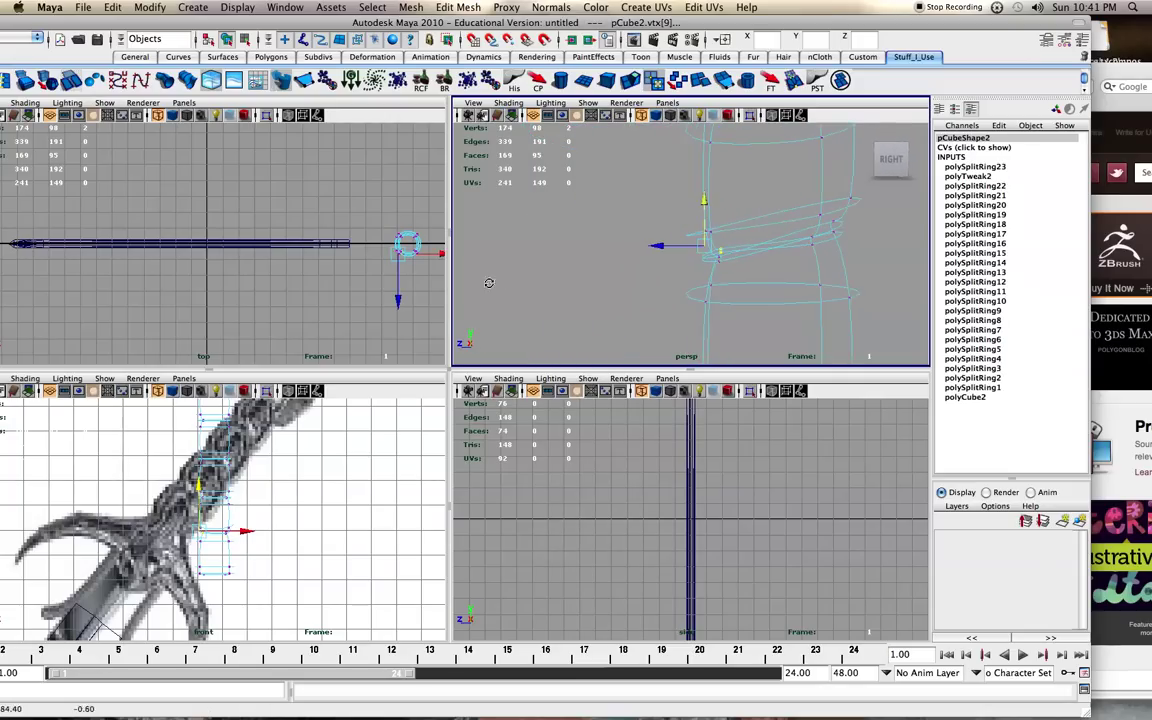
alt+drag(859, 263, 790, 270)
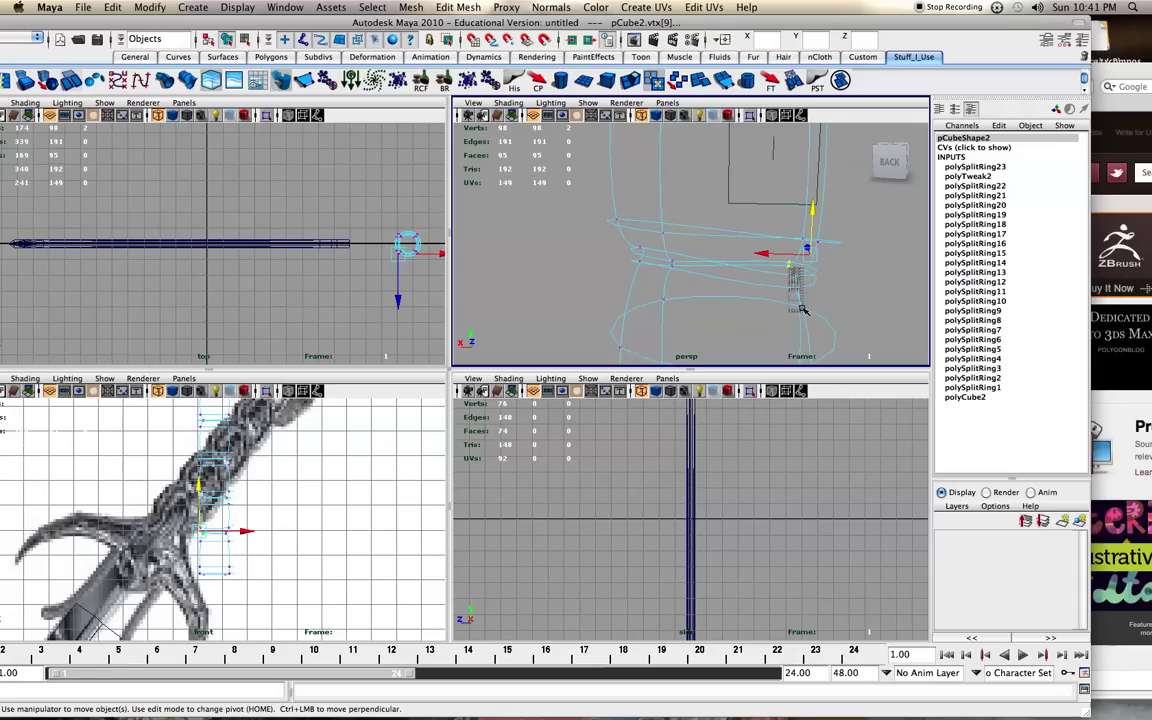
drag(800, 291, 831, 288)
drag(901, 217, 904, 163)
Move the back corner vertex above the lowest groove up, and return the grip to shaded display
click(887, 218)
alt+middle_drag(890, 229, 841, 224)
drag(875, 212, 869, 207)
drag(861, 100, 861, 100)
key(5)
scroll(685, 231, down, 2)
alt+drag(685, 240, 955, 245)
scroll(814, 252, down, 5)
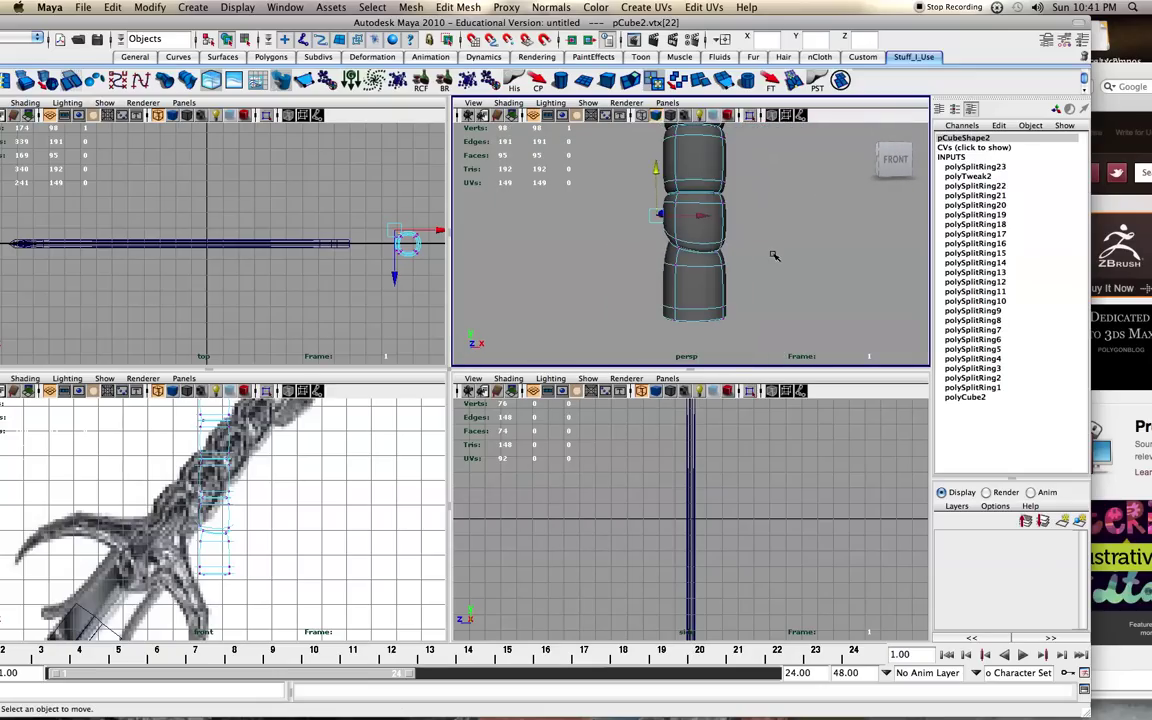
Select the front corner vertices of the second groove from the bottom and move them up to start its slant
click(773, 255)
right_drag(672, 210, 734, 195)
alt+middle_drag(757, 226, 740, 205)
click(698, 286)
scroll(698, 287, up, 8)
scroll(698, 287, up, 2)
right_drag(668, 260, 610, 258)
drag(656, 260, 669, 274)
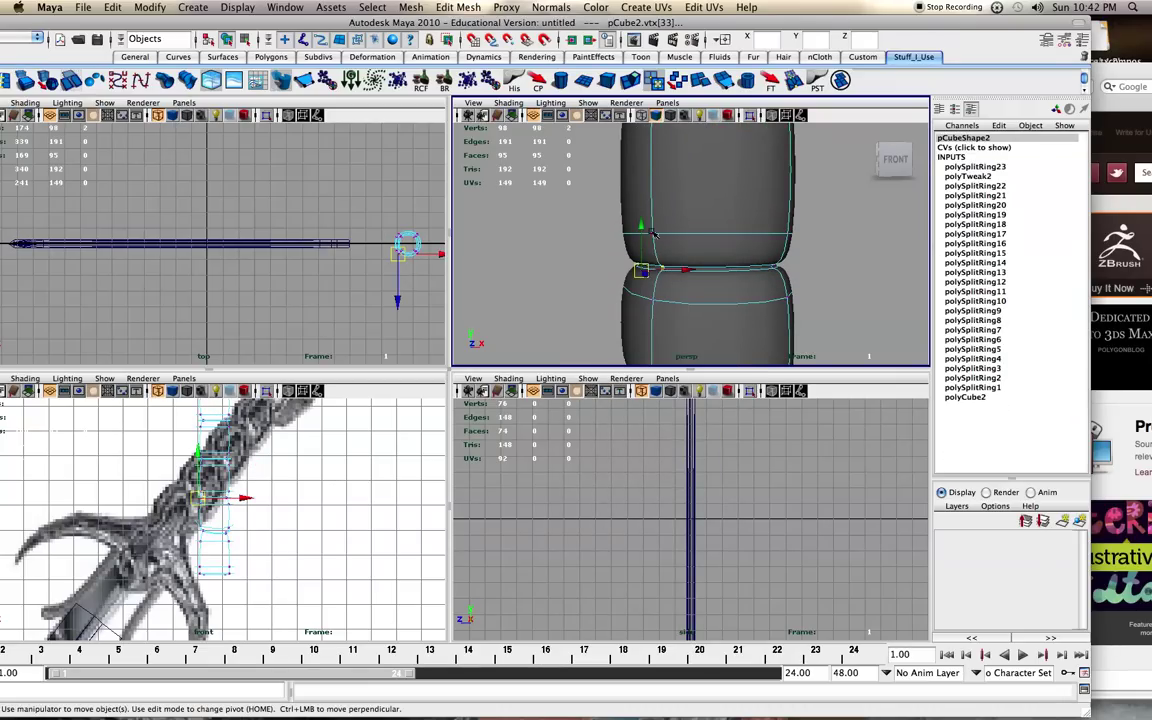
drag(642, 231, 642, 178)
click(653, 232)
click(652, 231)
click(664, 244)
alt+middle_drag(646, 222, 655, 302)
Select the second groove's vertex pair at the adjacent back corner and move it up to extend the slant
alt+drag(660, 308, 861, 275)
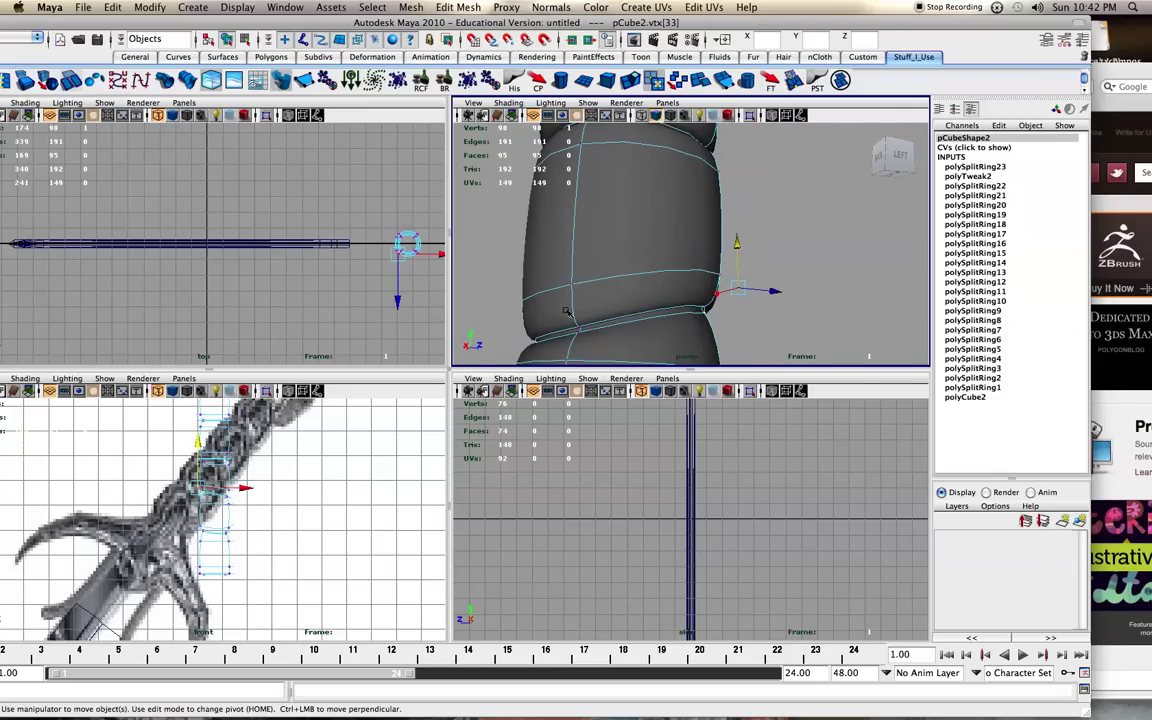
drag(582, 338, 584, 340)
key(4)
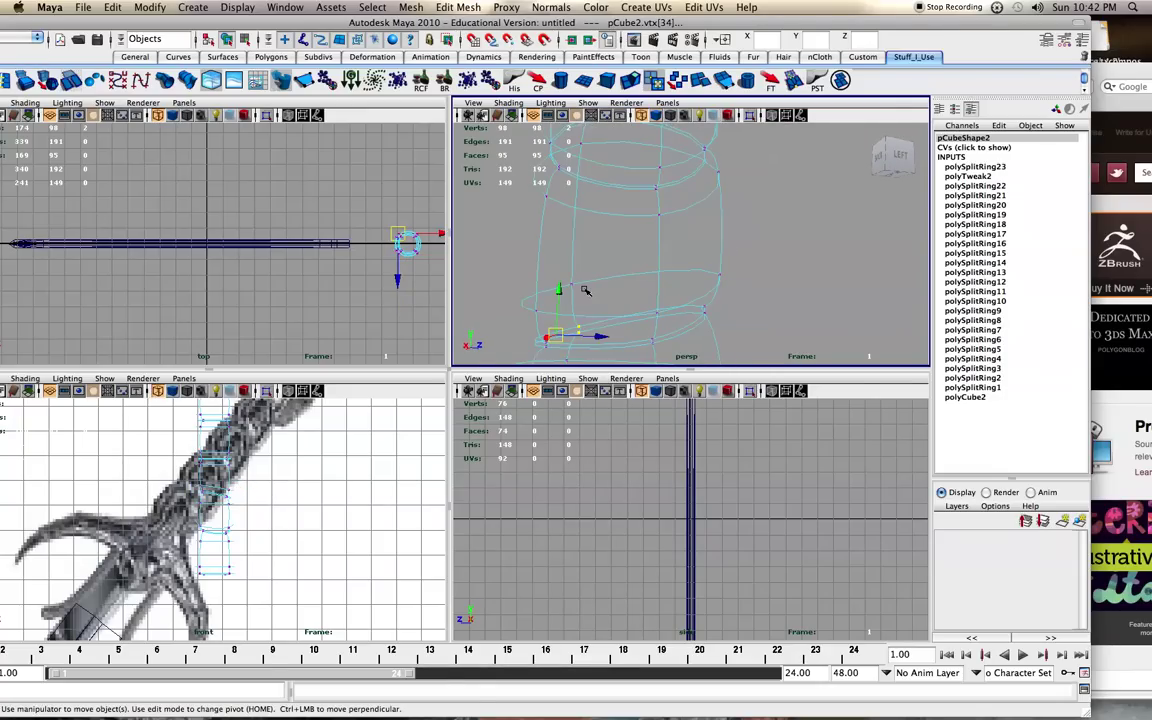
key(1)
key(5)
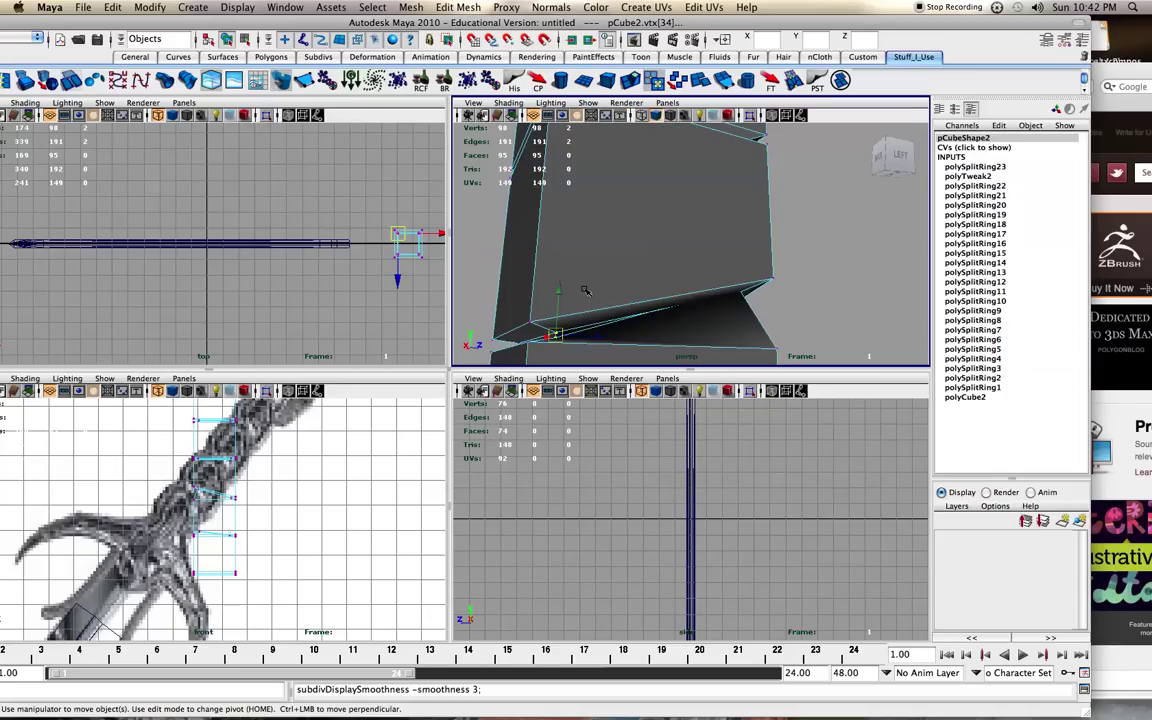
key(3)
drag(564, 254, 598, 171)
Select the back corner vertex above the second groove, adjust it to follow the slant, and return to object mode
click(573, 271)
drag(535, 284, 410, 250)
scroll(570, 298, down, 5)
scroll(583, 300, down, 5)
alt+middle_drag(625, 298, 612, 267)
right_drag(685, 266, 730, 251)
alt+middle_drag(738, 246, 706, 341)
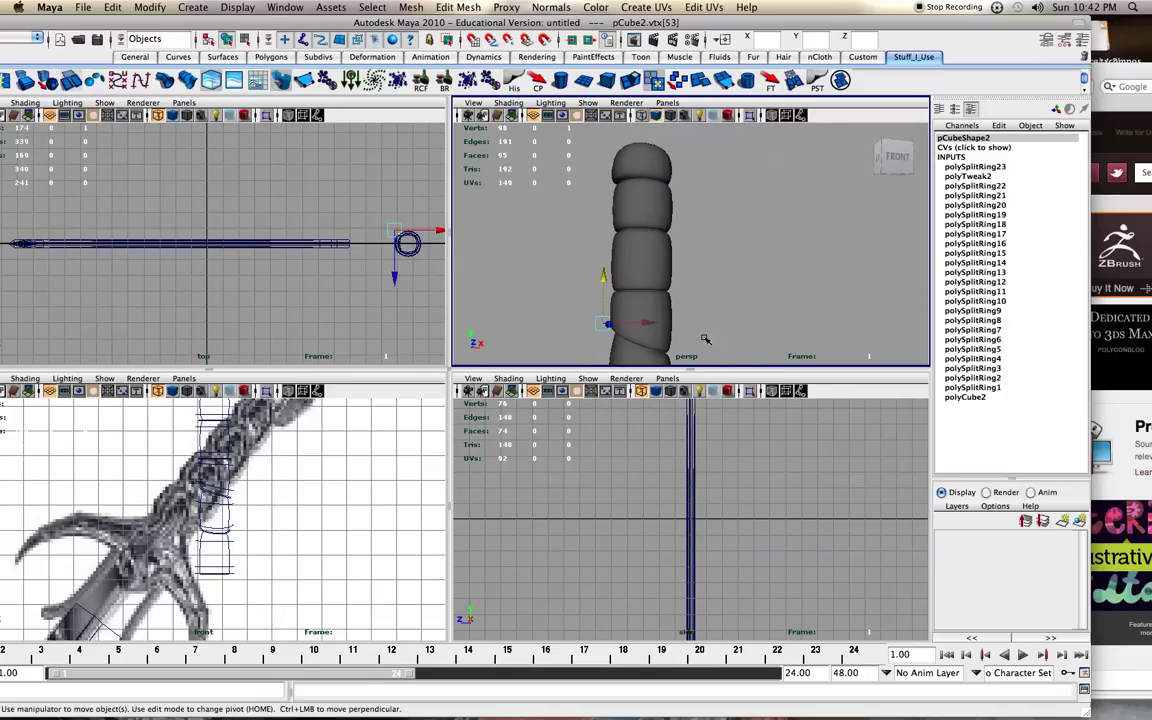
Move the Maya window to uncover the reference picture, and extrude the unsmoothed grip's top face up by about 1.03
drag(640, 22, 702, 176)
scroll(711, 318, up, 3)
alt+middle_drag(710, 330, 712, 416)
key(1)
click(701, 376)
mouse_move(701, 376)
alt+mouse_down()
mouse_move(714, 355)
mouse_move(713, 376)
alt+mouse_up()
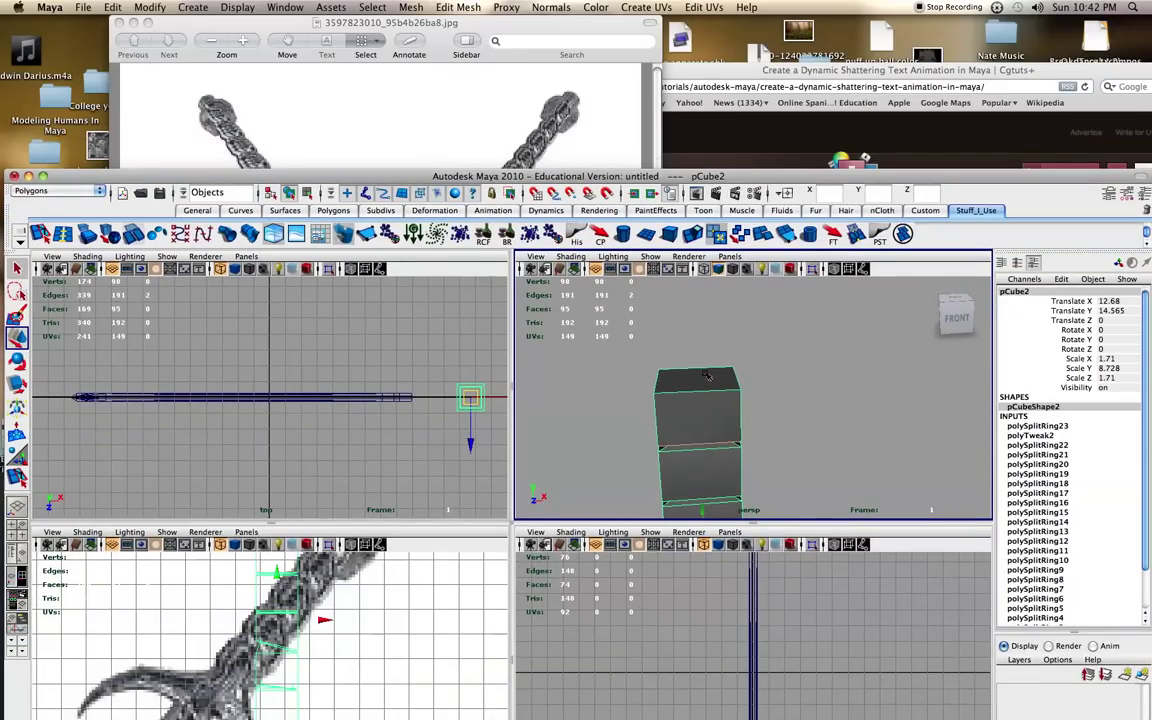
right_drag(700, 378, 697, 405)
click(697, 379)
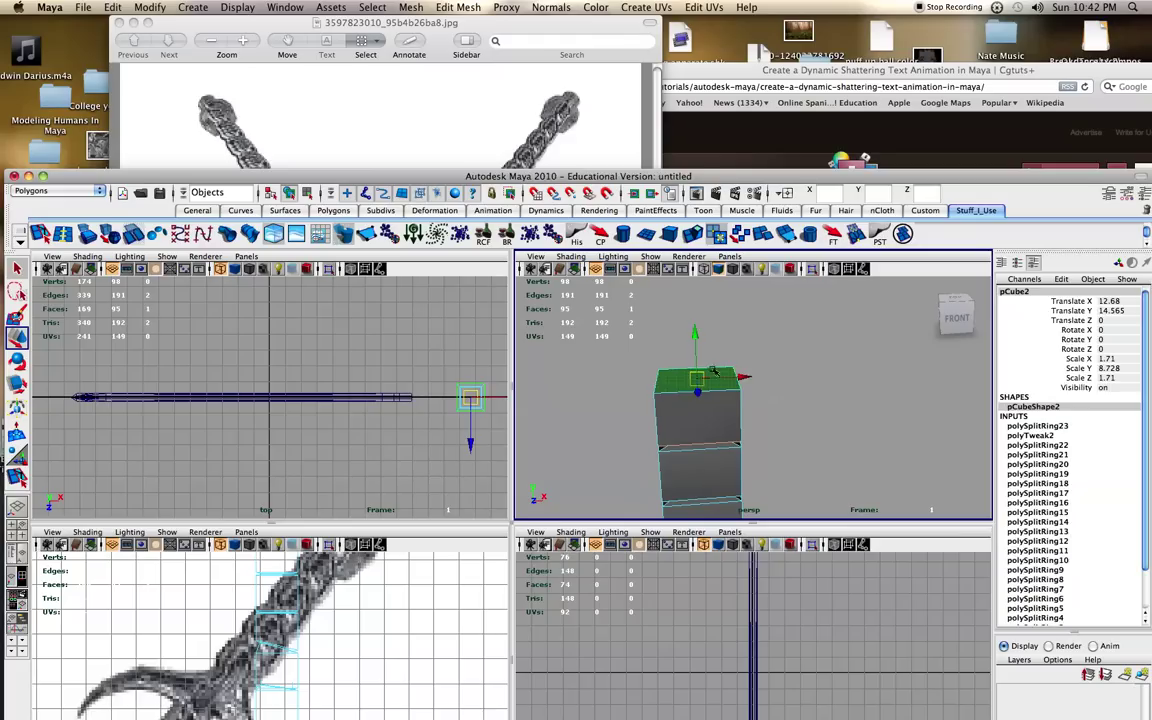
click(697, 238)
drag(695, 330, 696, 288)
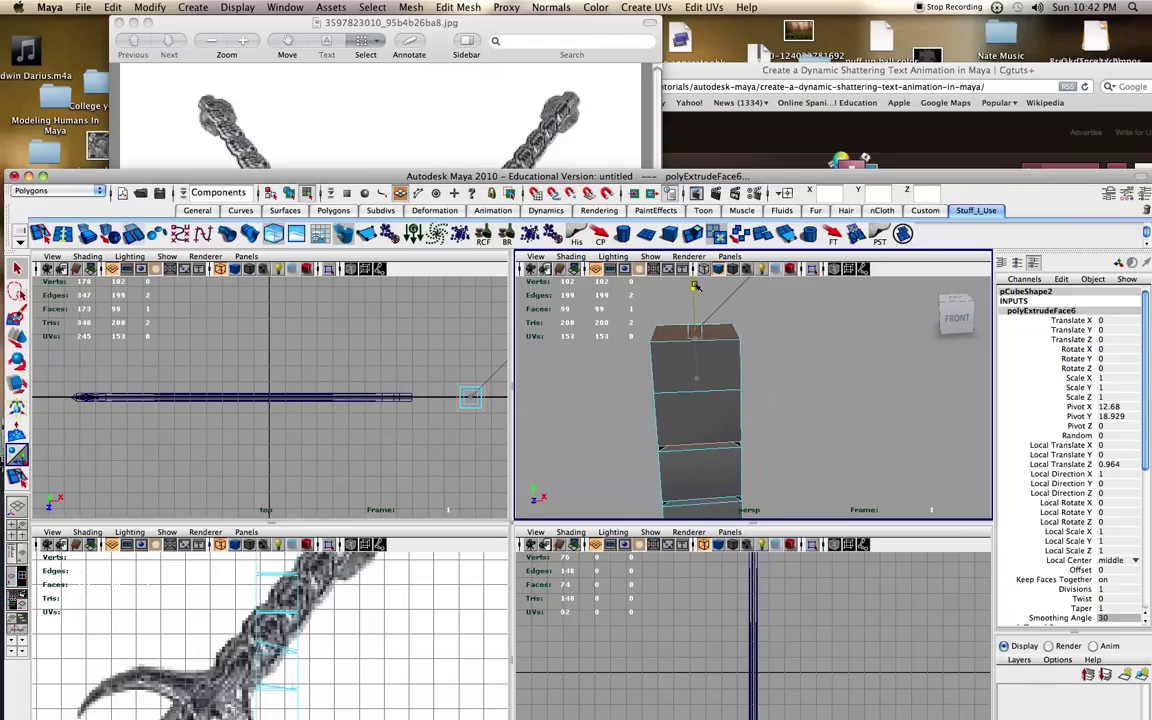
Scale the extruded top face uniformly to 1.65 to flare the base of the pommel
alt+drag(752, 331, 723, 384)
scroll(731, 363, up, 3)
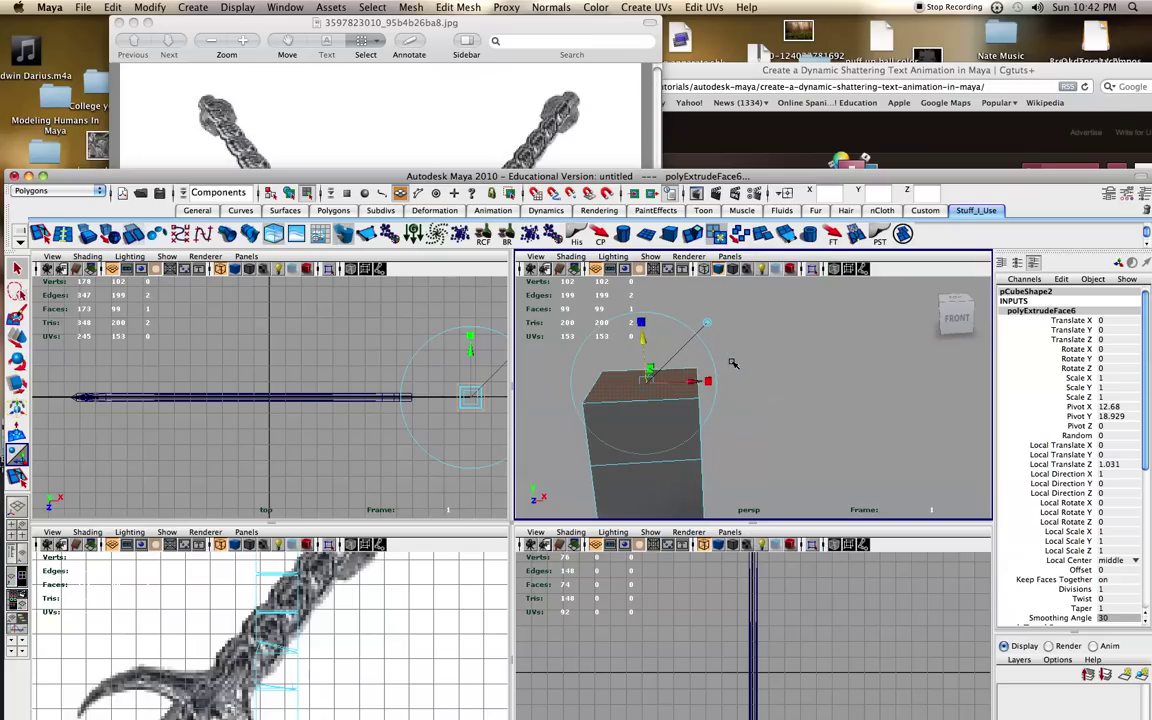
drag(690, 382, 687, 384)
drag(647, 385, 676, 386)
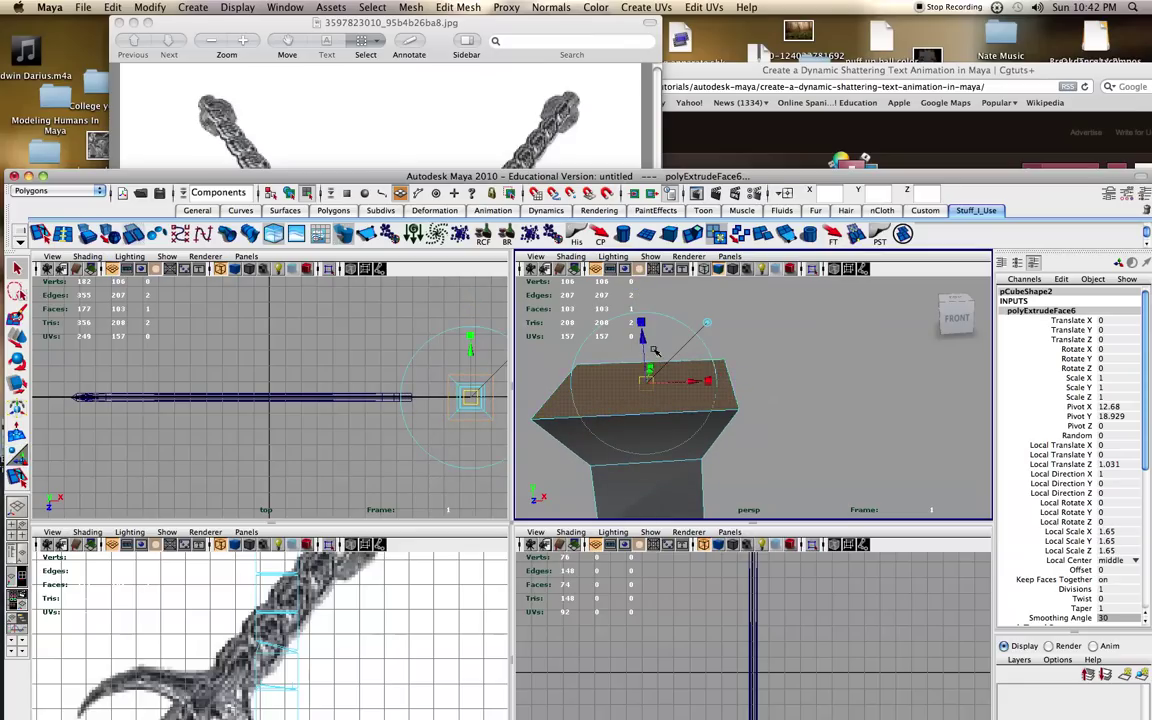
Extrude the flared face into a thin rim, an inward-tapered section and a cap 0.461 high, and show the smooth preview
drag(647, 346, 646, 341)
drag(645, 340, 644, 293)
key(g)
drag(706, 335, 617, 339)
drag(642, 289, 643, 260)
scroll(689, 407, down, 5)
key(3)
click(760, 397)
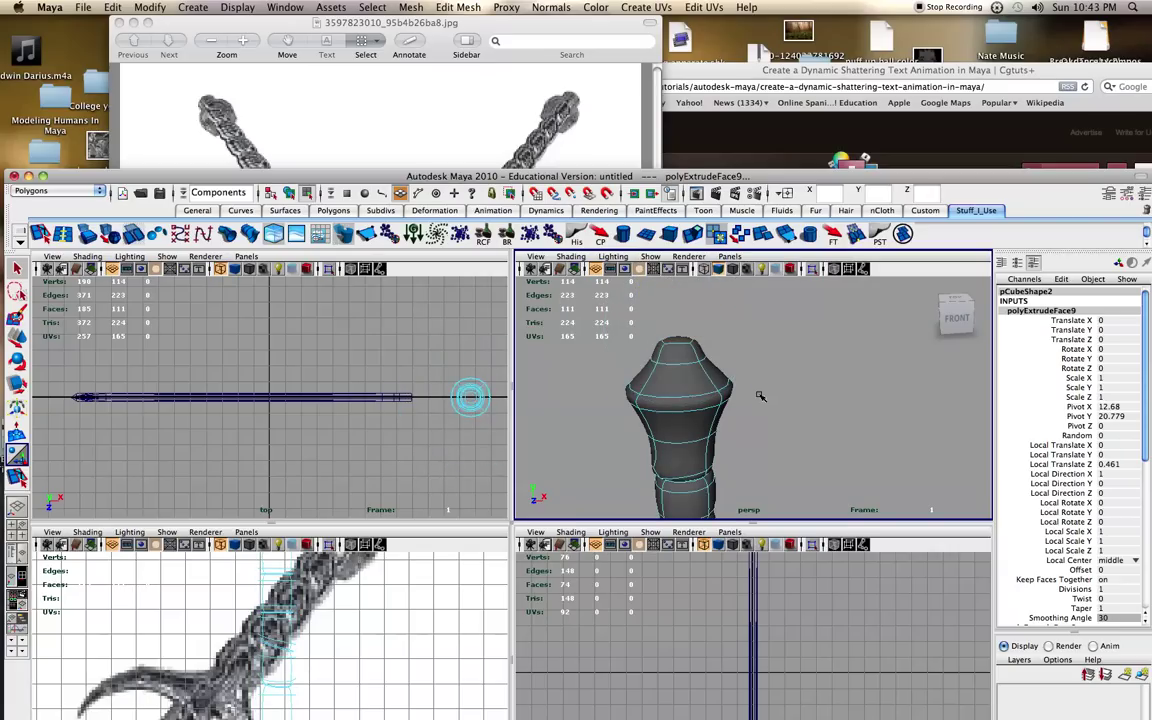
Insert one edge loop in the pommel's tapered section and one in the flare beneath its rim, keeping the smooth preview
alt+middle_drag(690, 391, 694, 364)
click(61, 234)
drag(634, 372, 635, 366)
alt+right_drag(635, 367, 703, 372)
drag(579, 400, 597, 397)
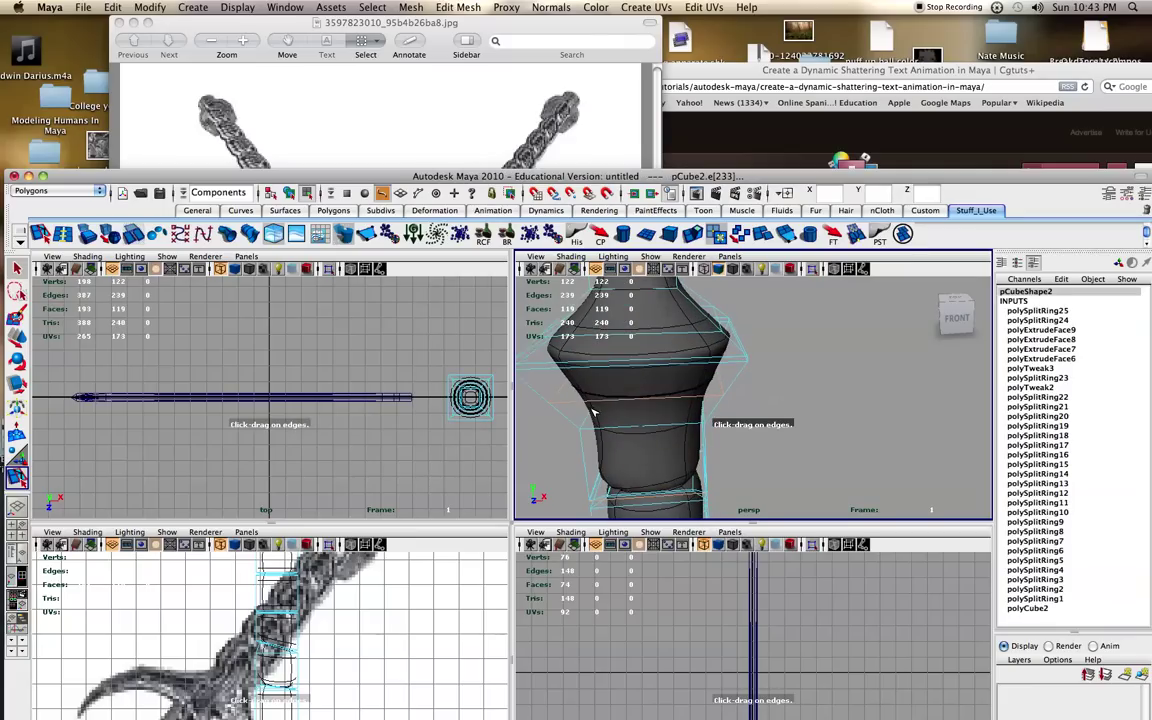
key(q)
key(3)
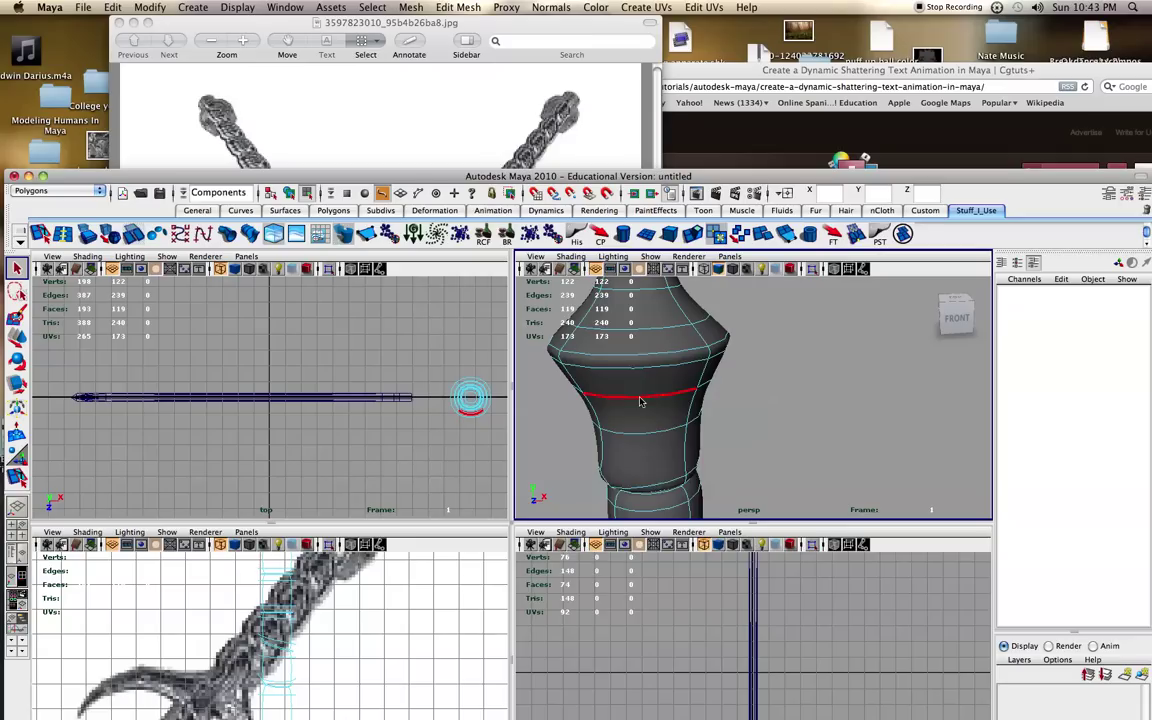
Scale the two edge loops below the pommel's rim inward to form a narrow neck
right_click(640, 400)
click(635, 369)
click(640, 398)
key(w)
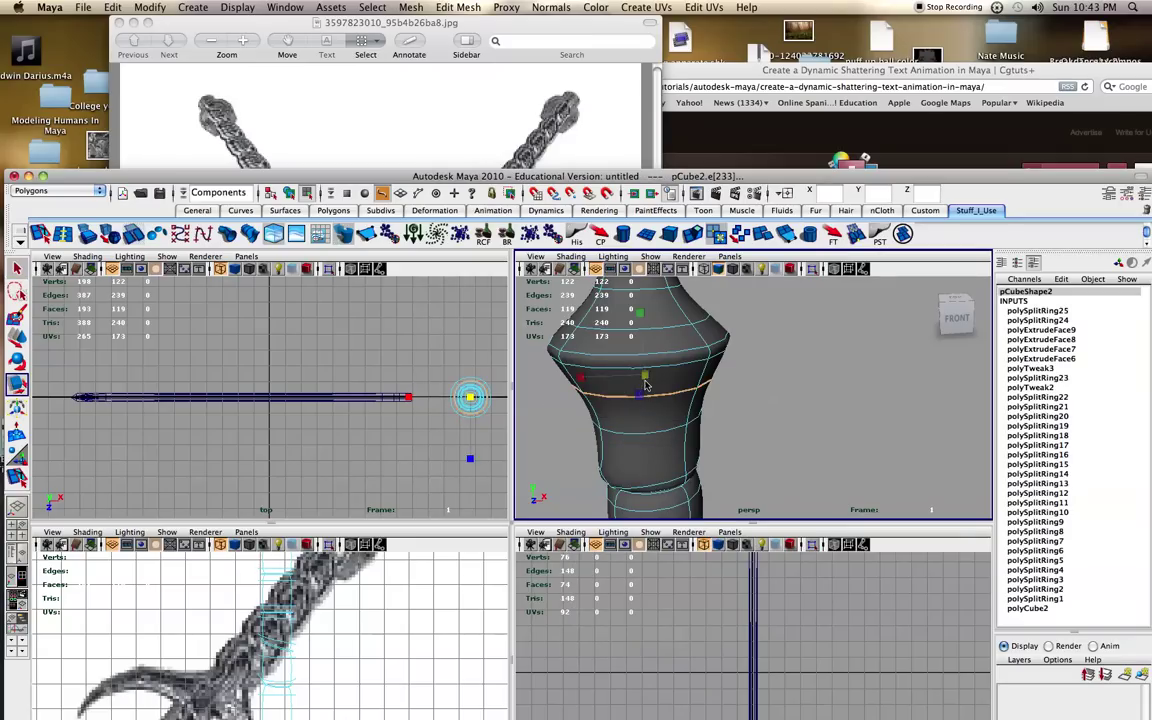
drag(645, 378, 602, 393)
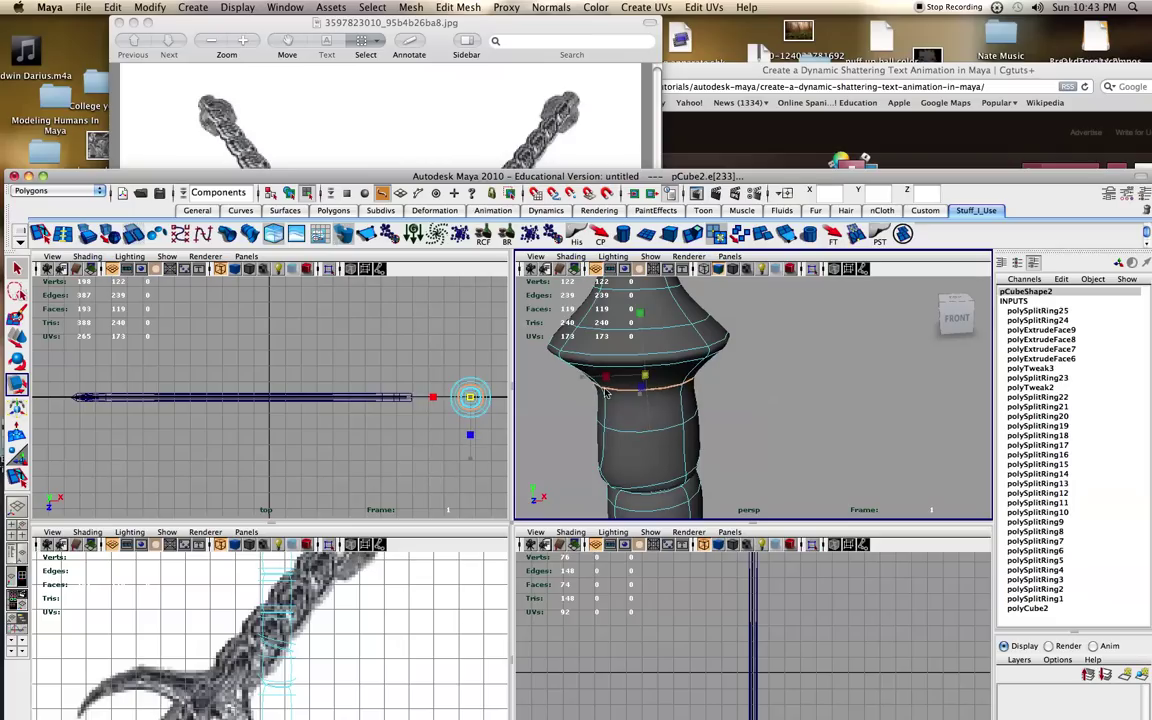
double_click(638, 433)
drag(646, 403, 616, 413)
Scale the edge loop above the pommel's rim inward to separate the rim from the knob
alt+middle_drag(648, 386, 649, 430)
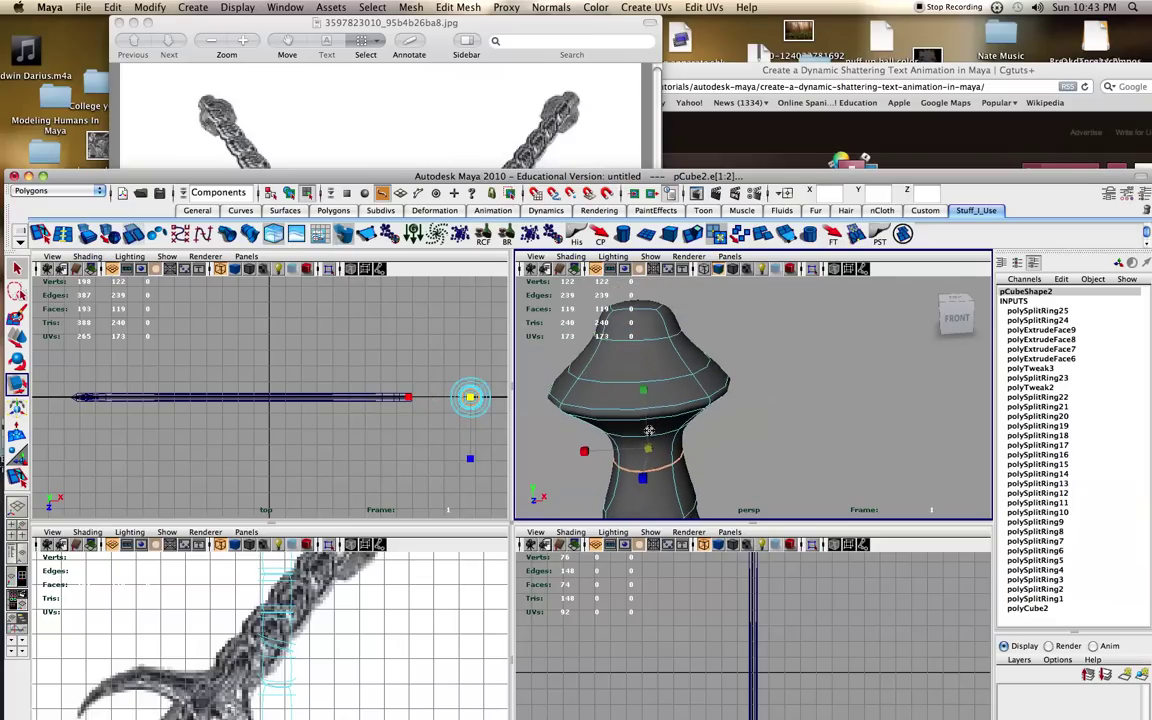
click(628, 386)
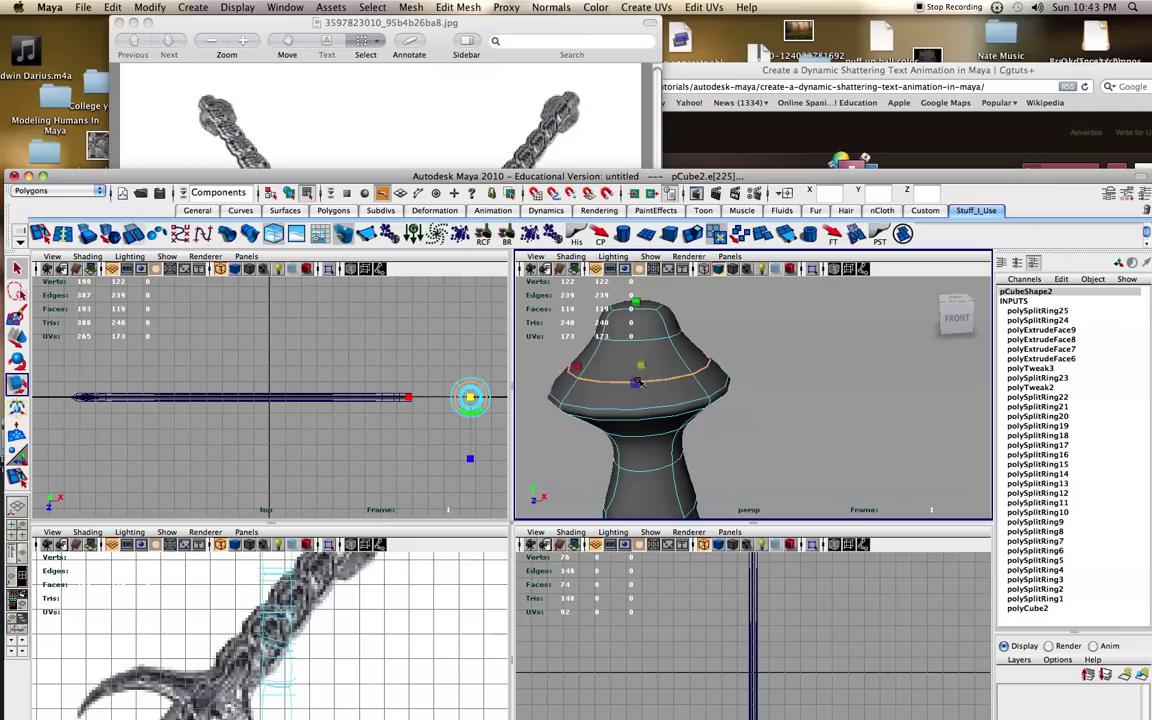
drag(644, 367, 572, 378)
Move the edge loop at the base of the top knob down, and turn off the smooth preview
click(625, 340)
key(w)
drag(637, 291, 637, 311)
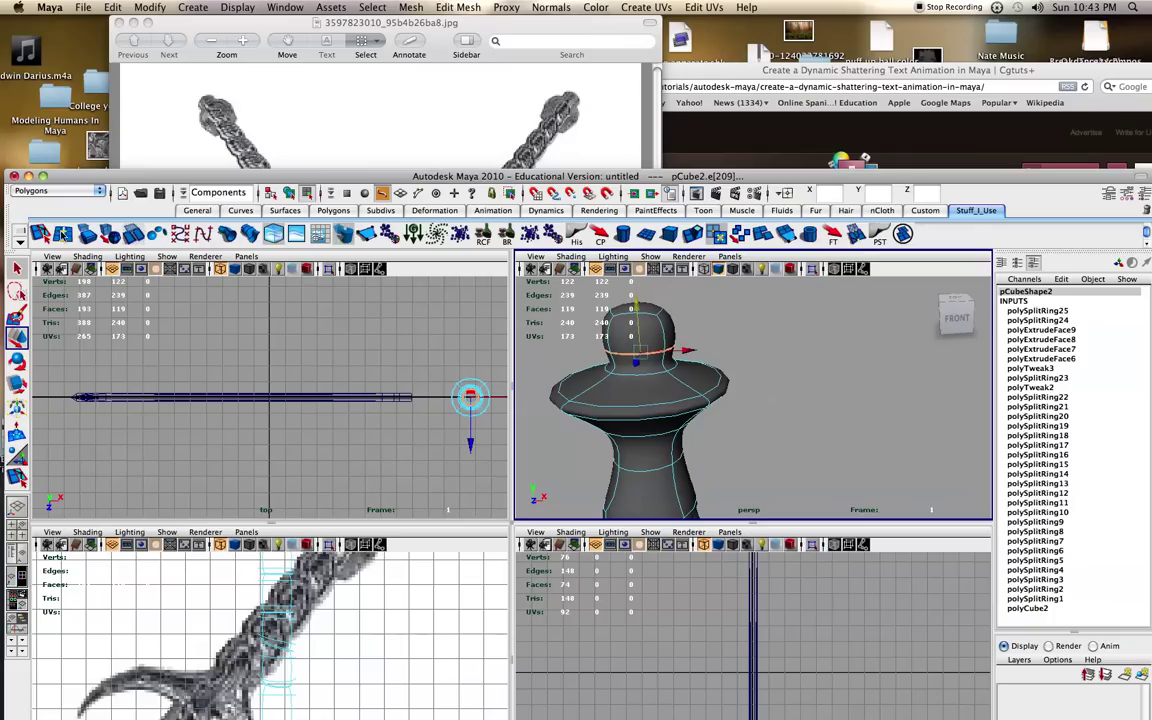
key(1)
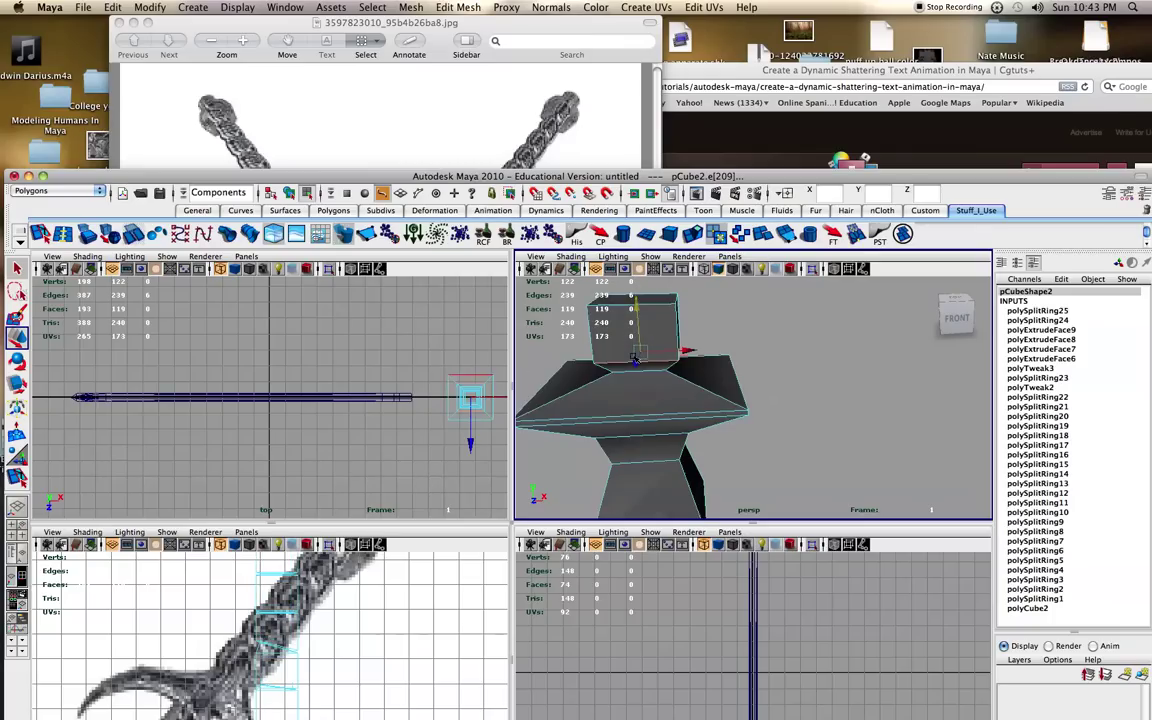
Insert an edge loop around the middle of the top knob and scale it outward with the smooth preview on
click(40, 235)
drag(590, 318, 592, 332)
key(2)
scroll(641, 346, up, 3)
alt+middle_drag(641, 346, 684, 407)
key(3)
key(r)
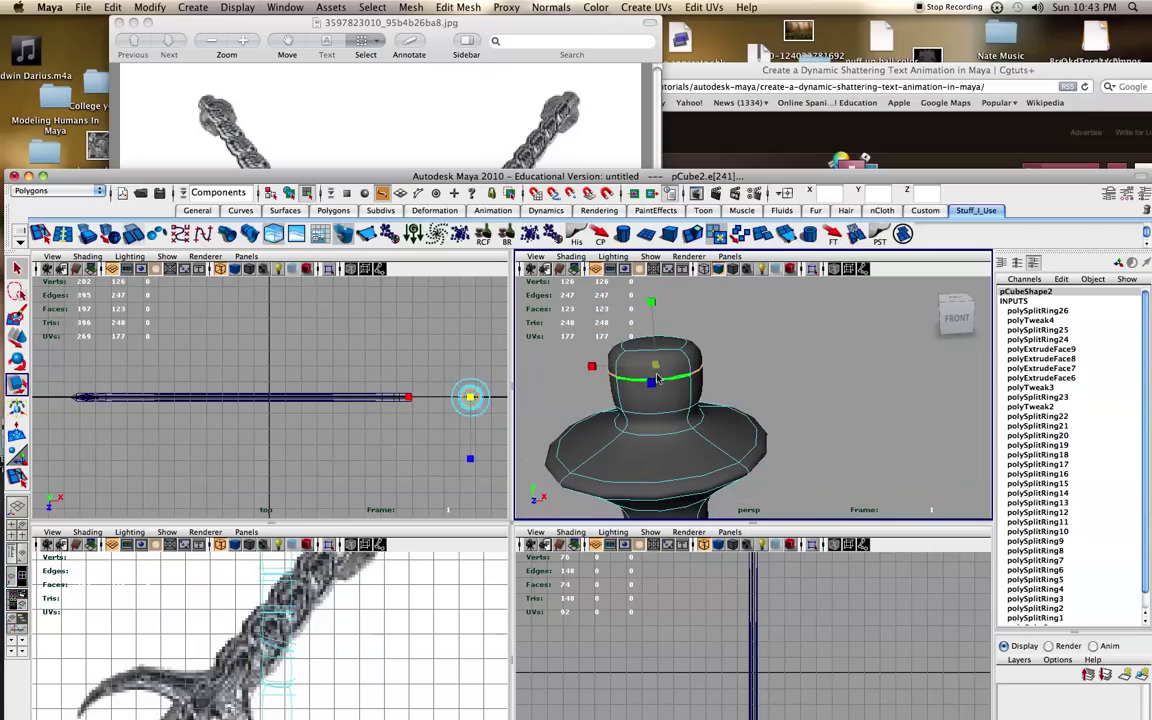
mouse_move(657, 370)
mouse_down()
mouse_move(634, 375)
mouse_move(672, 377)
mouse_up()
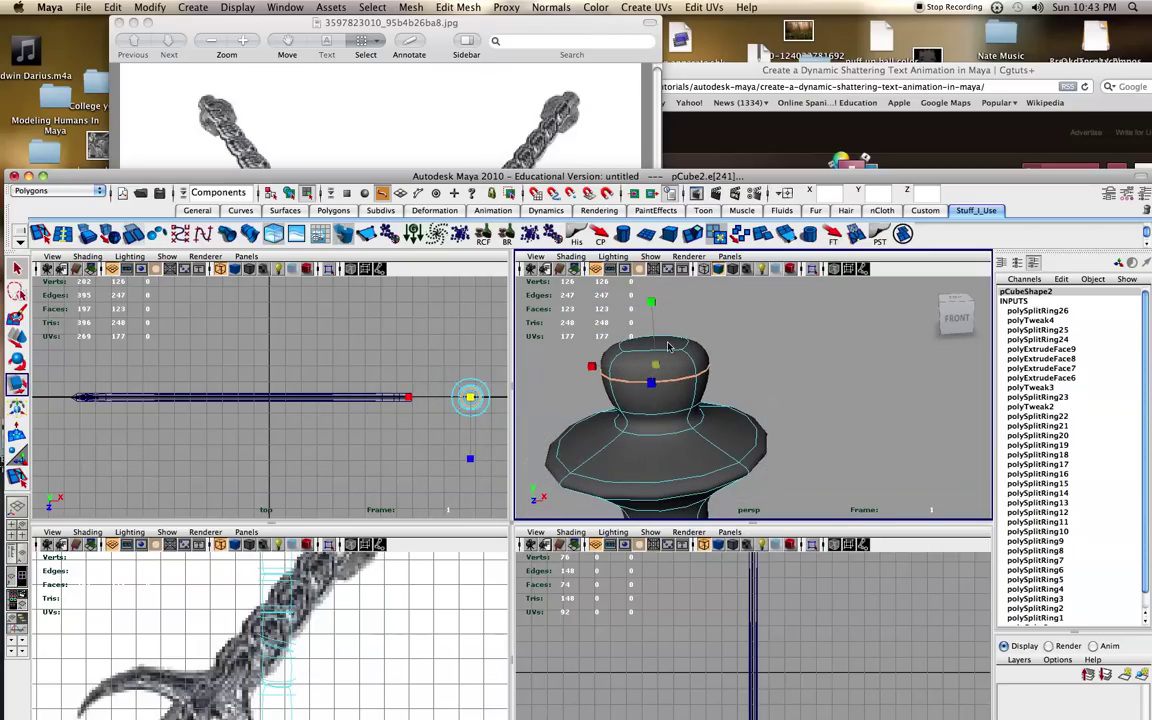
Select the face on top of the knob and scale it inward to round off the knob's top
right_click(669, 348)
right_click(680, 380)
click(676, 348)
right_click(677, 348)
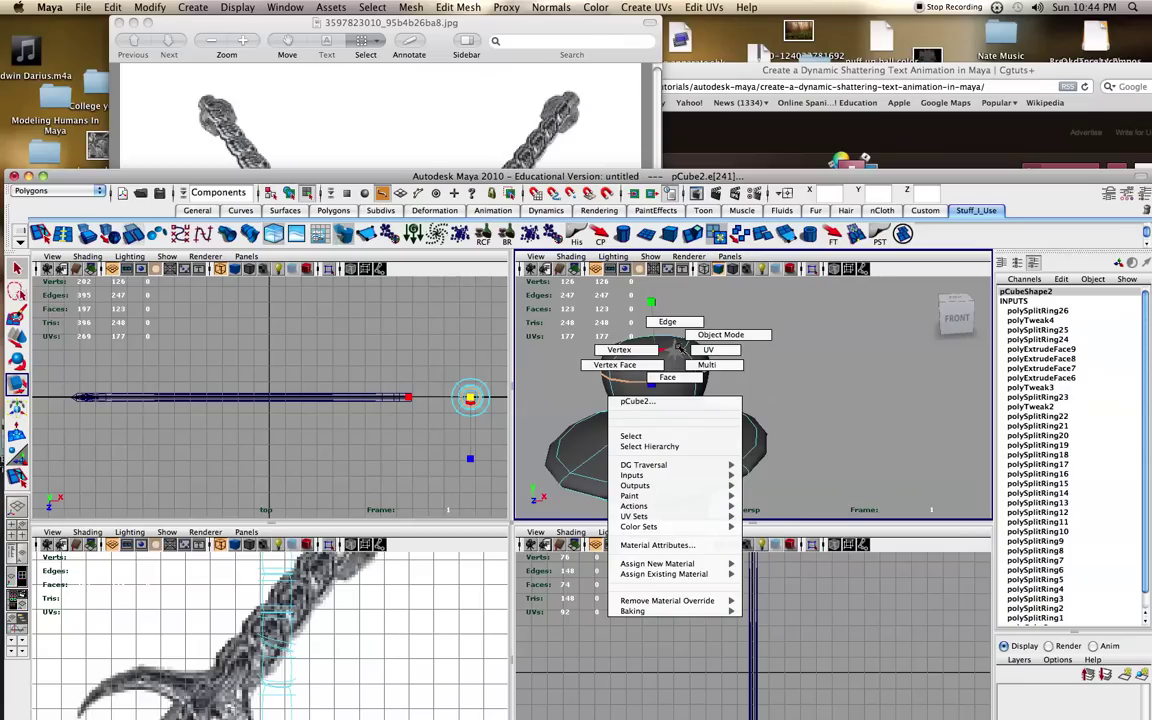
click(678, 349)
right_click(675, 349)
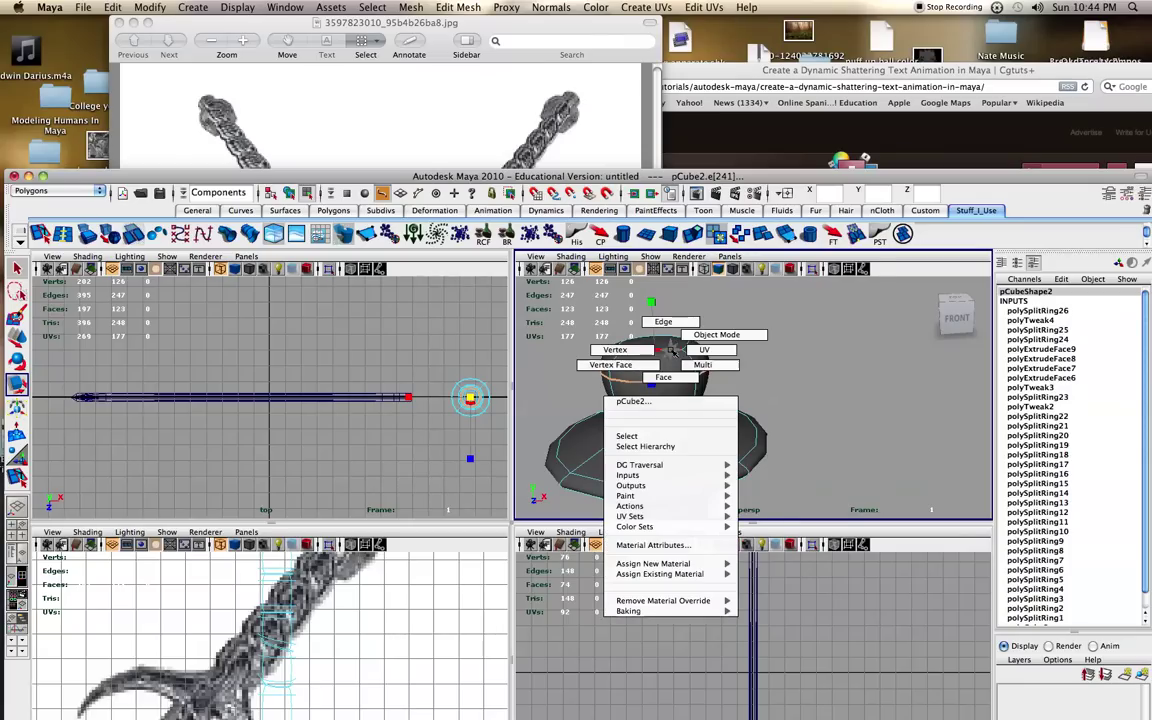
mouse_move(671, 350)
right_down()
mouse_move(706, 335)
mouse_move(656, 342)
mouse_move(656, 368)
right_up()
scroll(713, 334, up, 1)
click(666, 342)
click(649, 337)
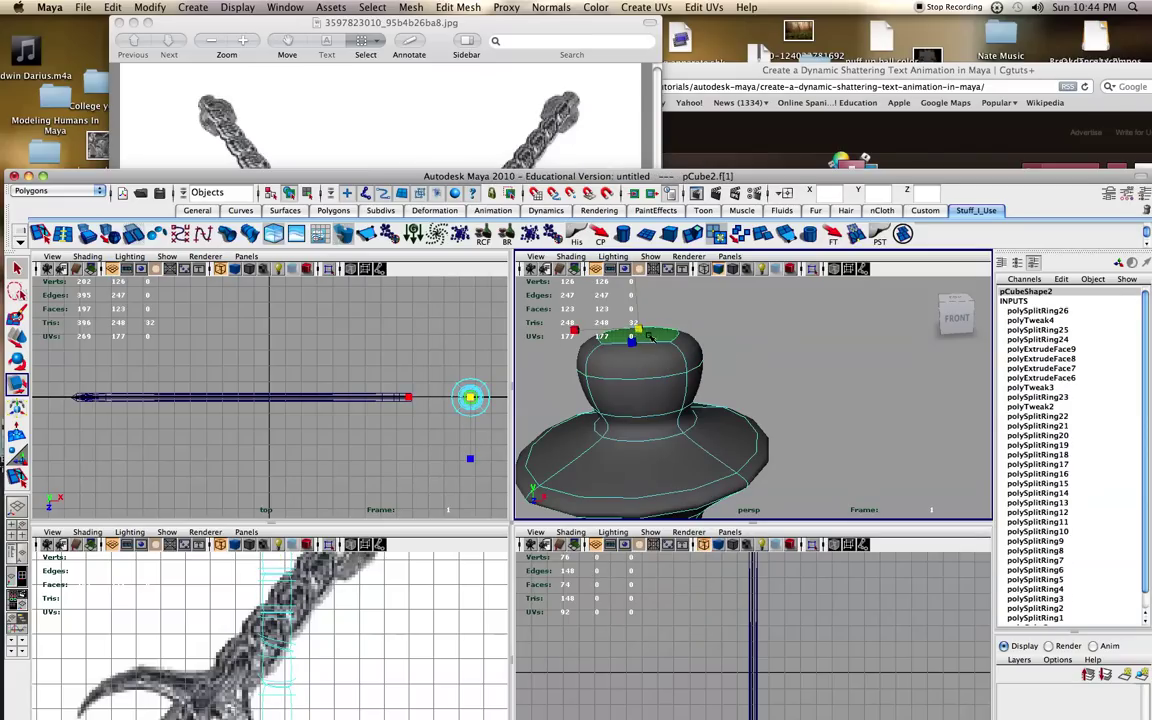
drag(639, 329, 582, 335)
Return the grip to object mode and shorten the whole grip along its height to a Scale Y of 6.507
scroll(646, 389, down, 3)
scroll(650, 390, down, 6)
alt+middle_drag(704, 417, 690, 338)
scroll(716, 398, up, 4)
scroll(719, 399, down, 2)
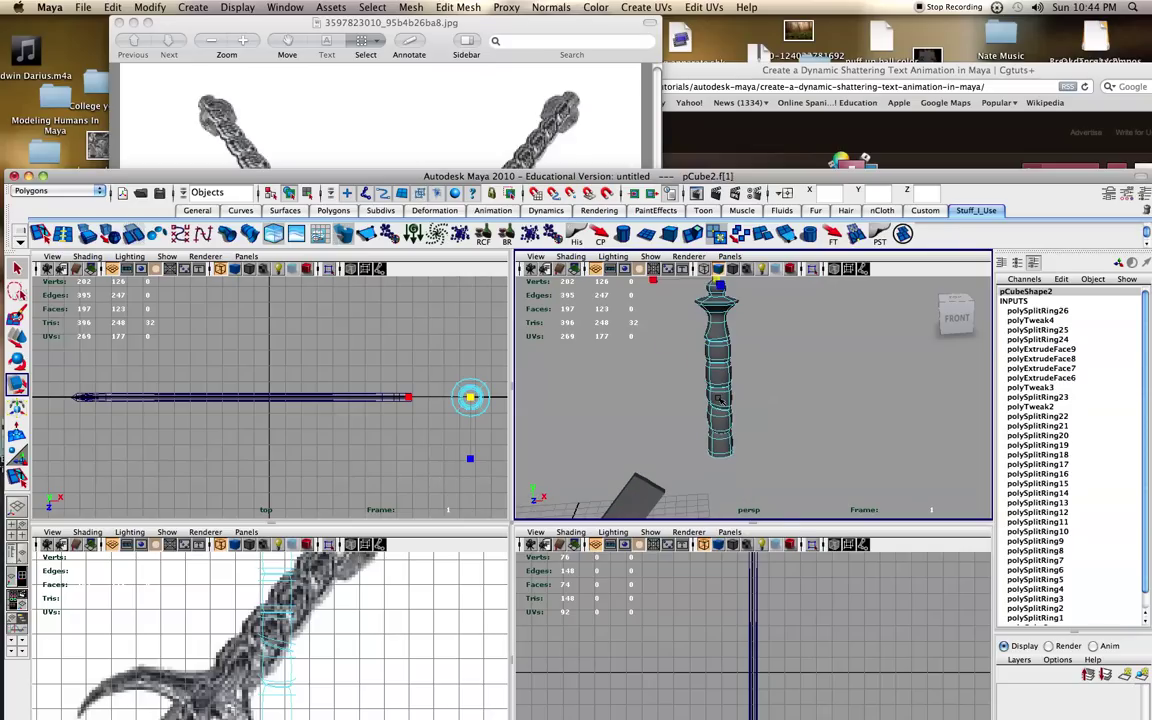
right_drag(718, 370, 766, 342)
click(767, 338)
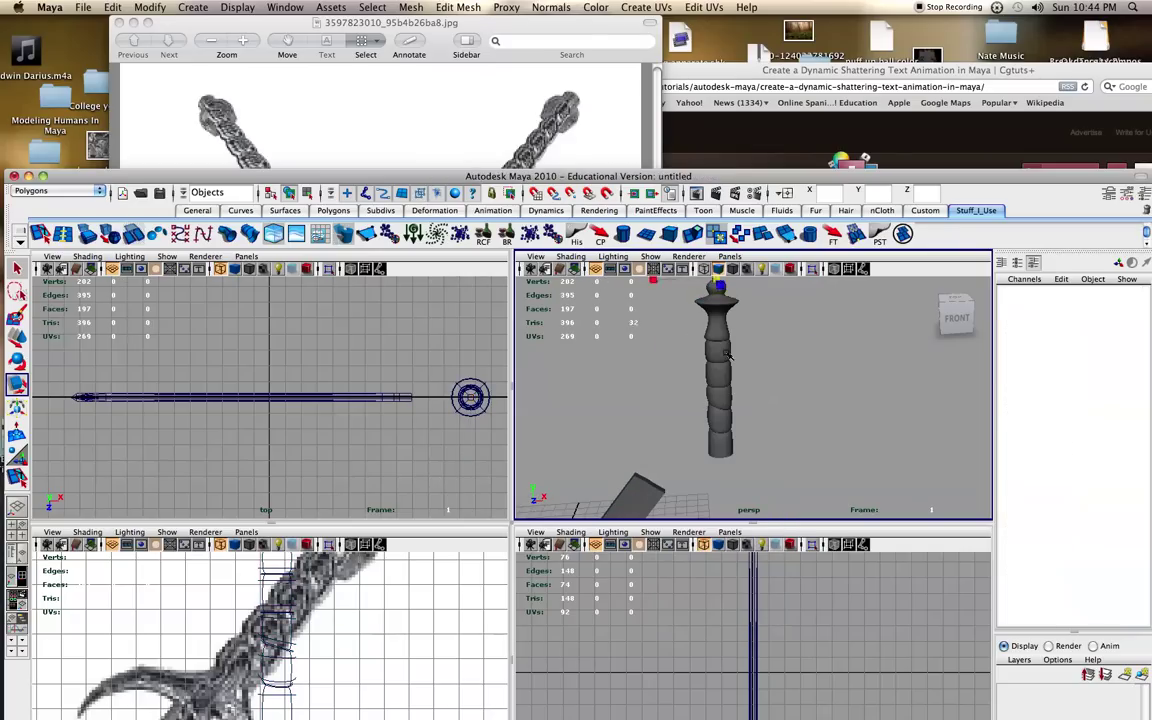
click(728, 354)
drag(717, 325, 718, 348)
click(756, 344)
alt+middle_drag(748, 357, 750, 390)
scroll(725, 346, up, 5)
Display the front view shaded and turn off the grip's smooth preview, with the pommel framed beside the reference image
click(733, 388)
alt+middle_drag(289, 600, 299, 691)
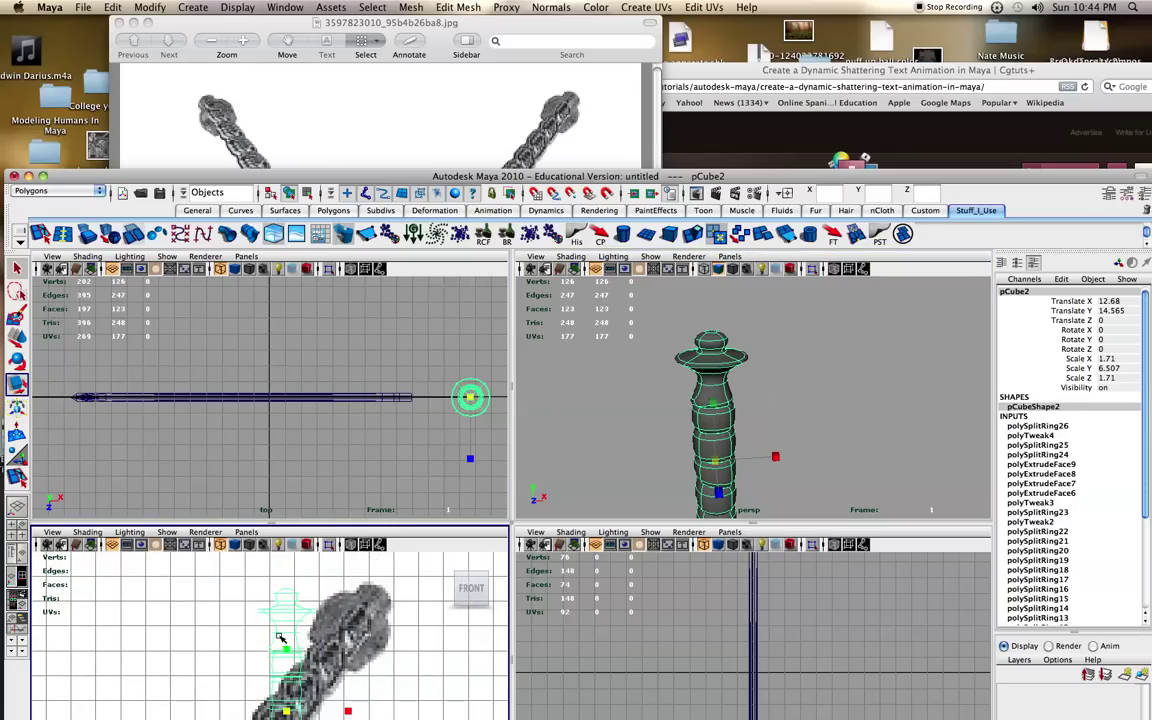
key(5)
right_drag(280, 616, 398, 563)
key(1)
scroll(312, 614, up, 6)
click(305, 613)
alt+middle_drag(305, 614, 297, 668)
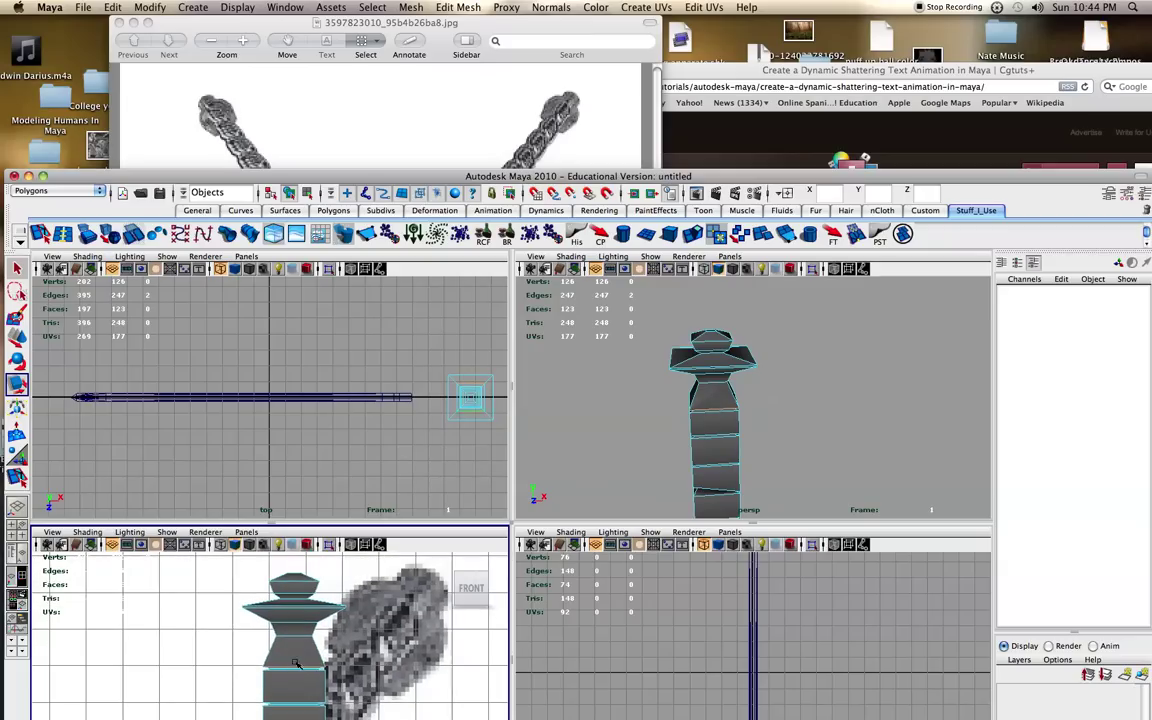
Select all the faces above the uppermost groove in the front view and move them up to stretch the pommel's base
drag(243, 577, 380, 637)
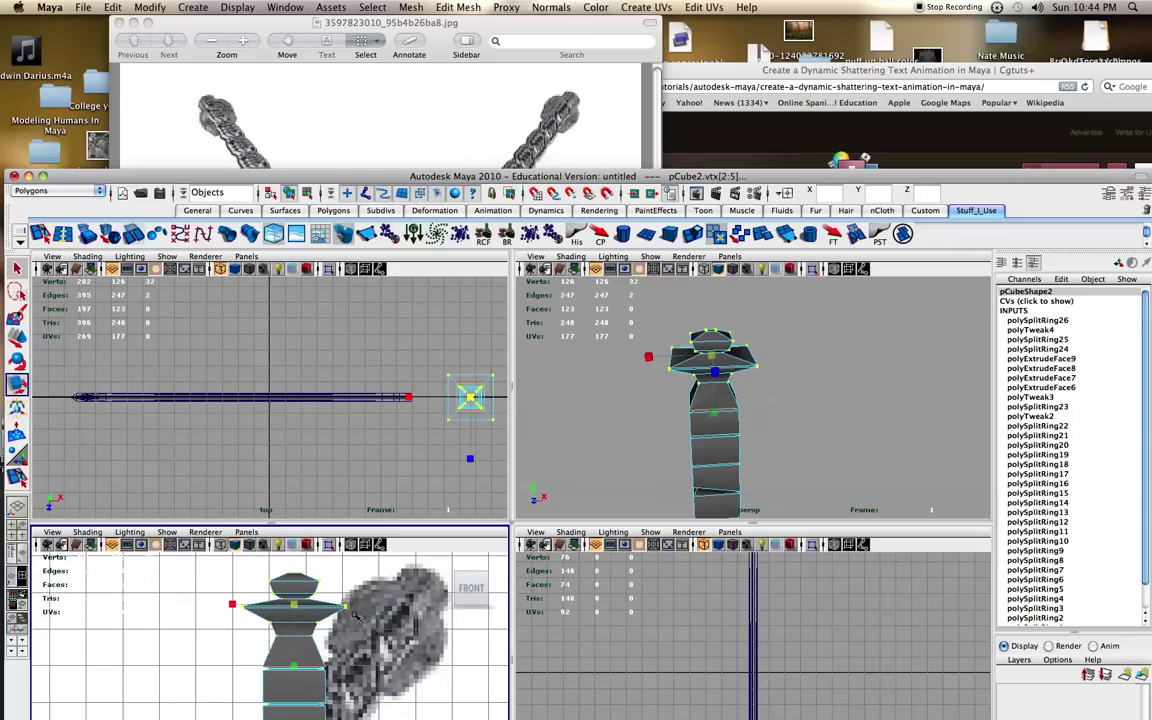
right_drag(289, 627, 288, 481)
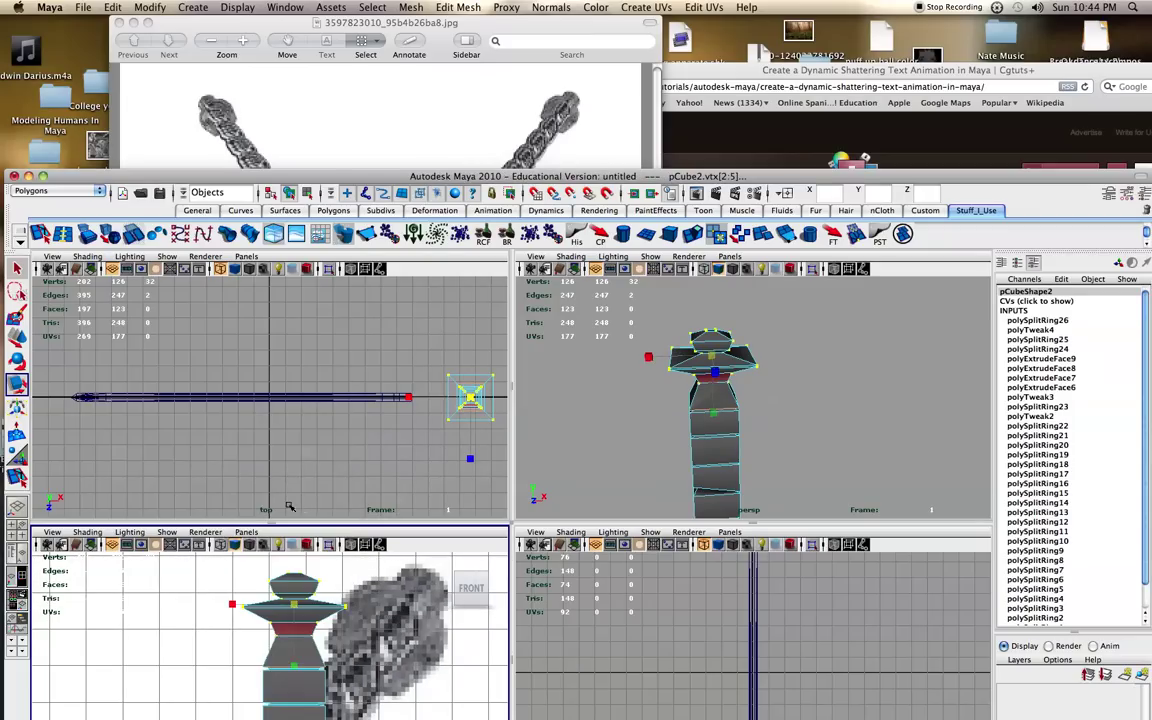
drag(237, 563, 366, 656)
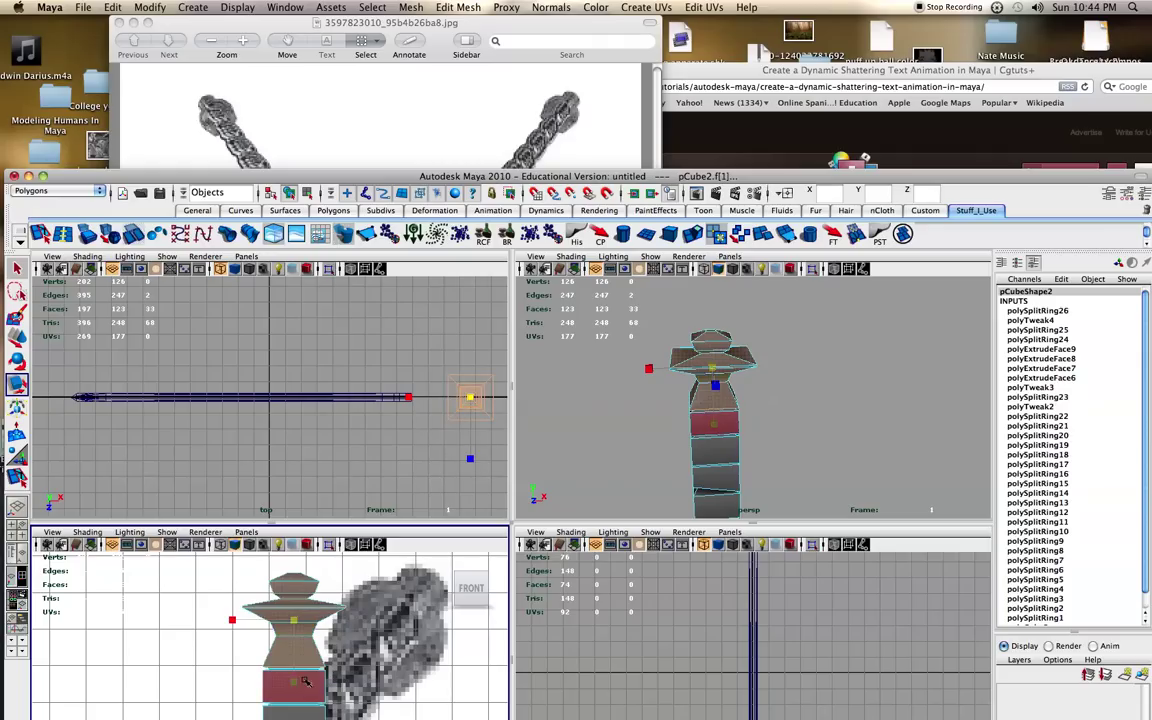
drag(297, 683, 297, 703)
key(w)
drag(290, 578, 295, 565)
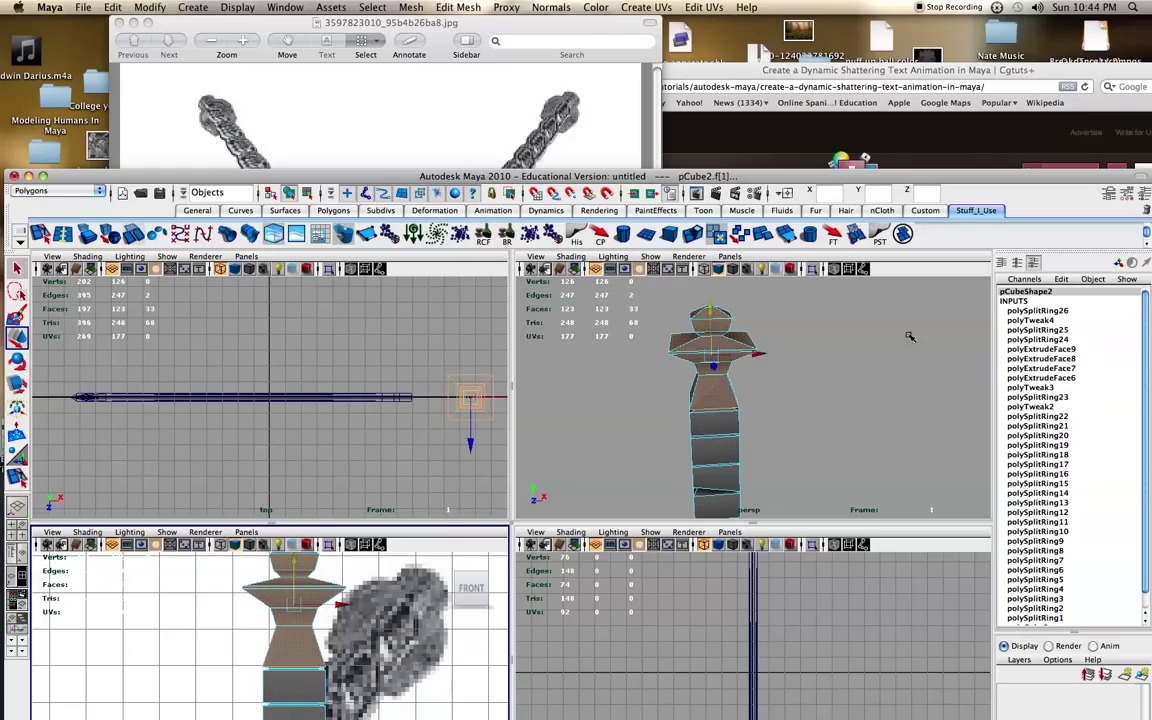
Return the grip to object mode and turn its smooth preview back on
click(854, 391)
alt+drag(854, 391, 771, 388)
right_drag(741, 397, 741, 377)
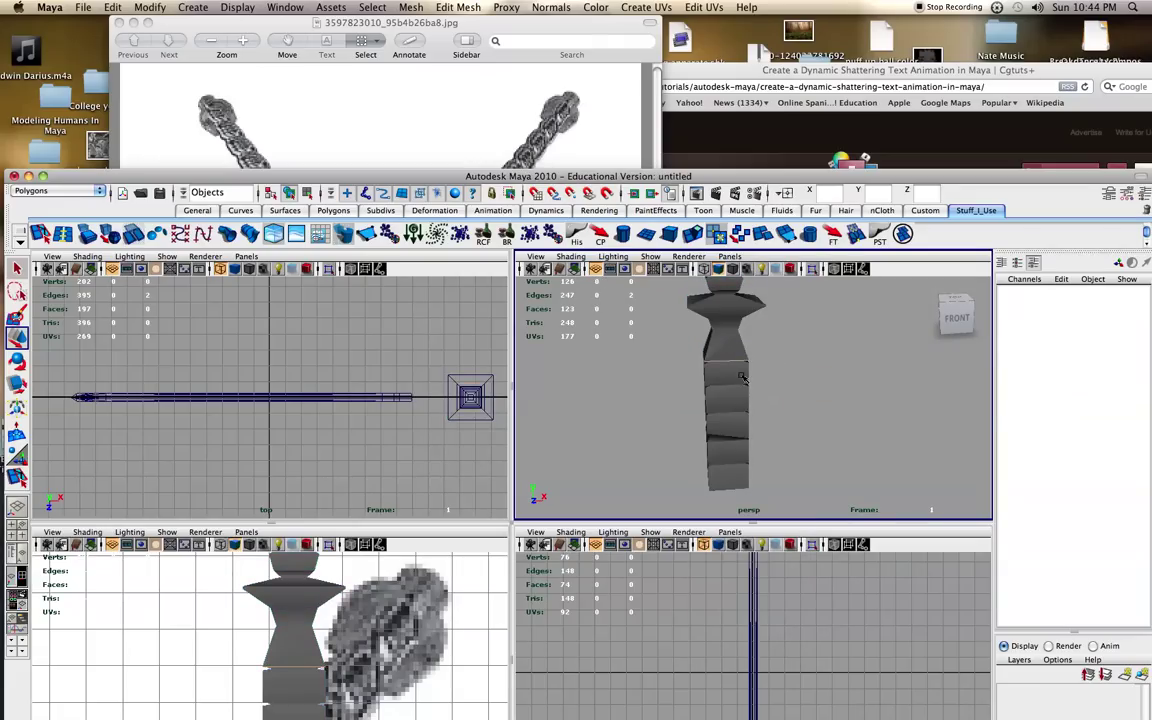
click(744, 378)
key(3)
click(810, 361)
alt+right_drag(810, 361, 716, 358)
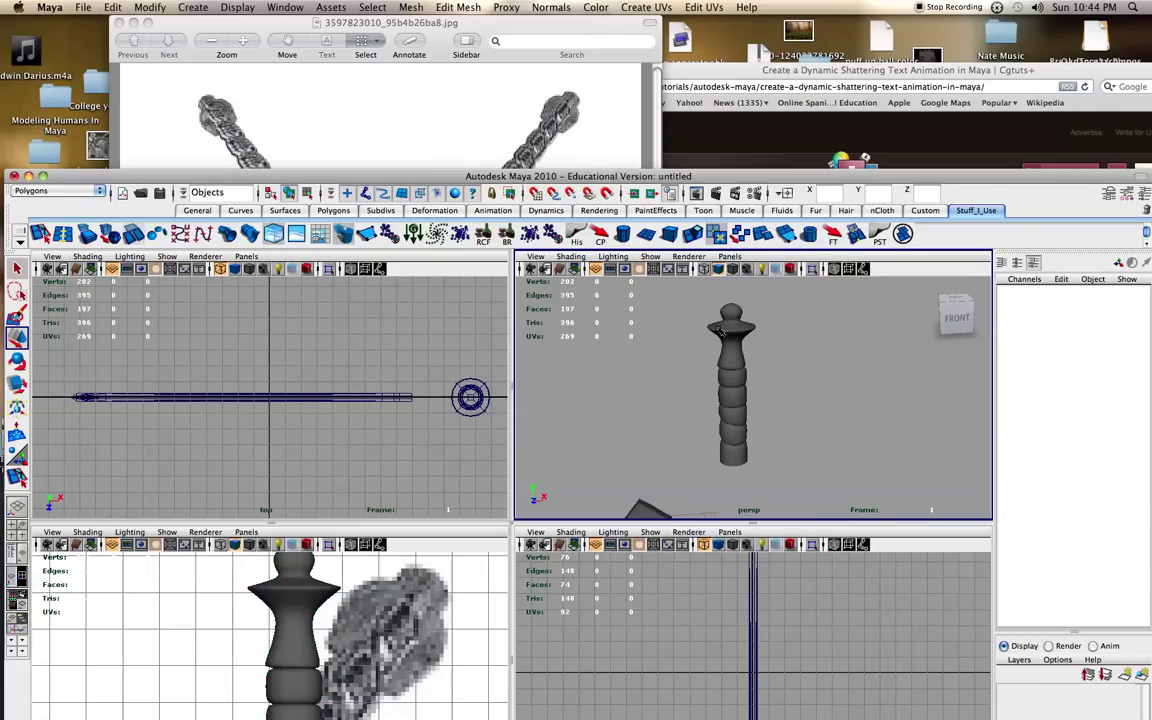
Examine the grip's slanted grooves from several angles, with and without the smooth preview
alt+right_drag(731, 438, 752, 440)
click(732, 437)
key(1)
alt+middle_drag(744, 440, 755, 381)
alt+right_drag(755, 381, 778, 380)
alt+drag(682, 377, 747, 342)
mouse_move(678, 440)
alt+mouse_down()
mouse_move(633, 438)
mouse_move(748, 440)
mouse_move(674, 439)
alt+mouse_up()
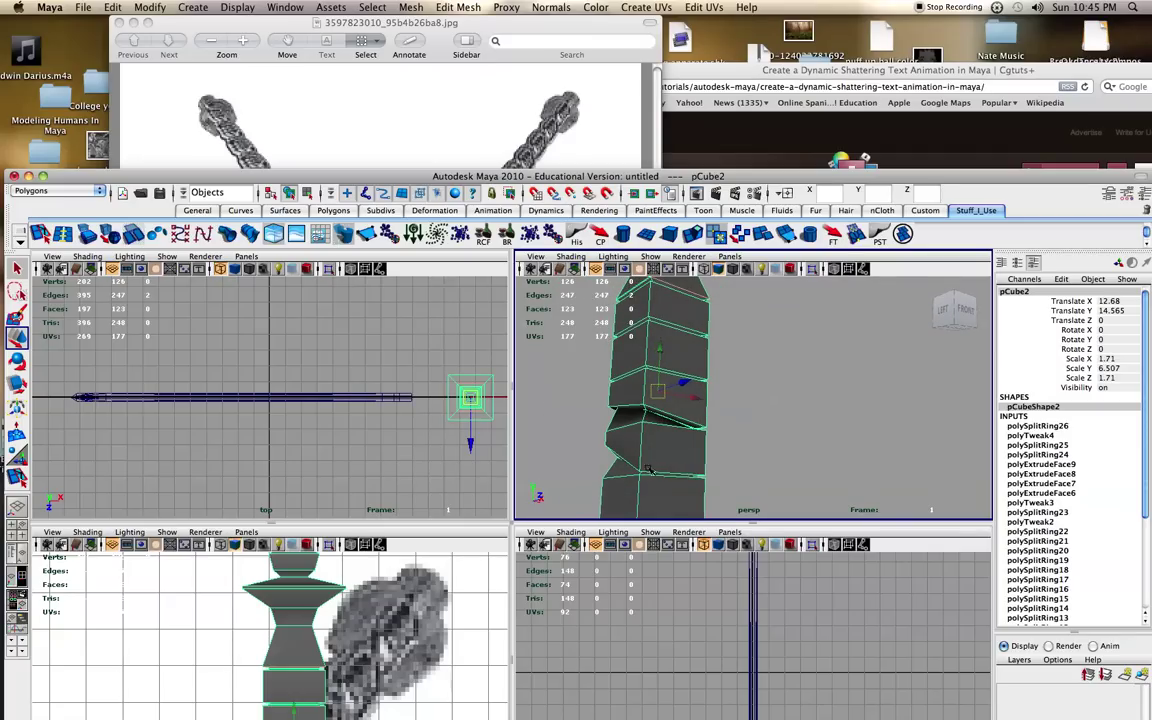
key(3)
click(713, 452)
alt+drag(702, 450, 681, 463)
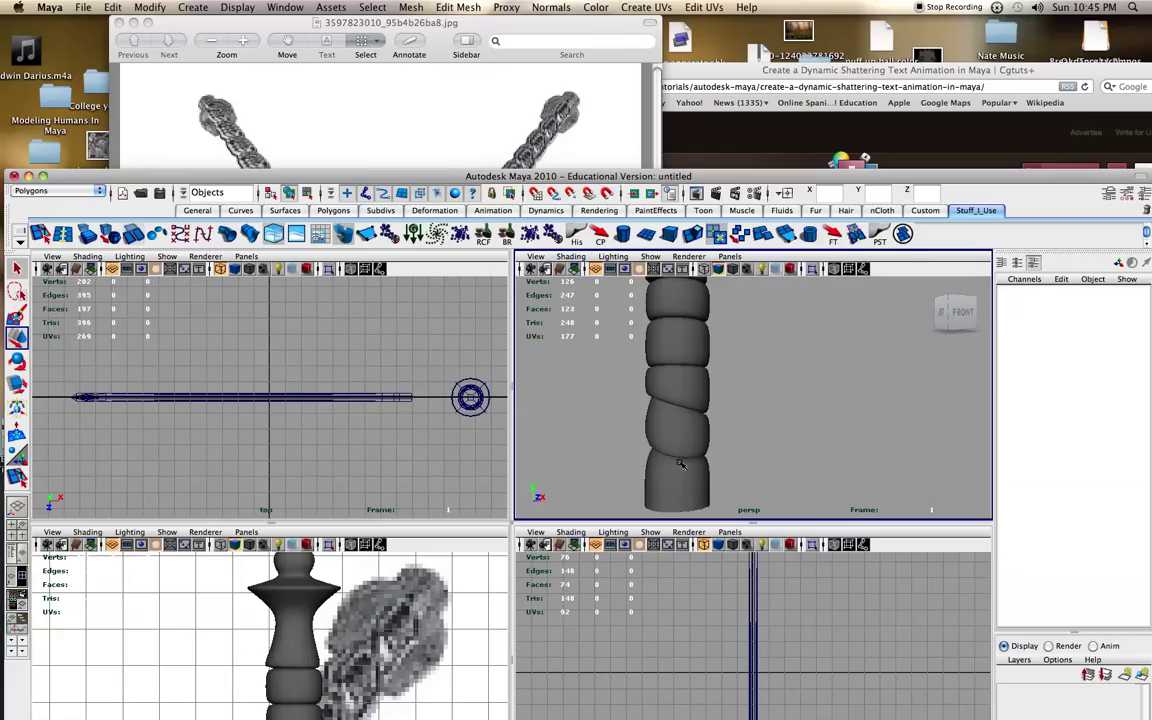
scroll(681, 463, down, 4)
scroll(681, 463, down, 3)
alt+middle_drag(686, 421, 667, 474)
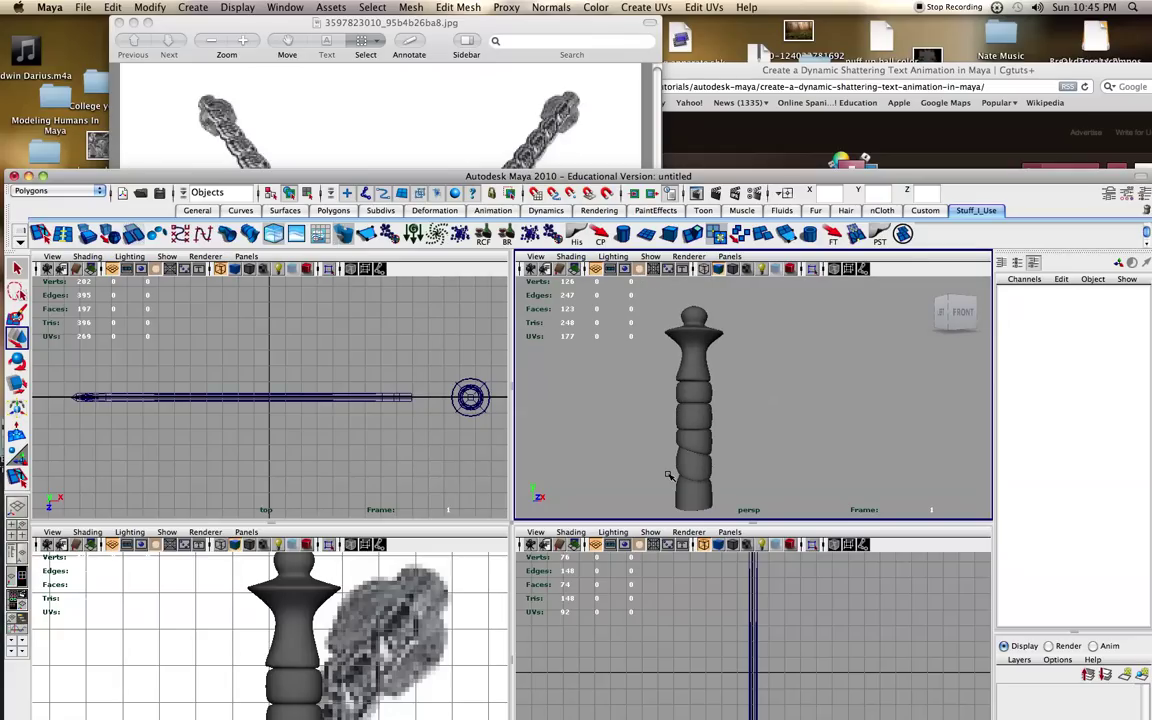
Move the modeling window higher on the desktop and shorten the grip along its height to a Scale Y of 4.986
drag(660, 176, 665, 112)
scroll(717, 303, down, 2)
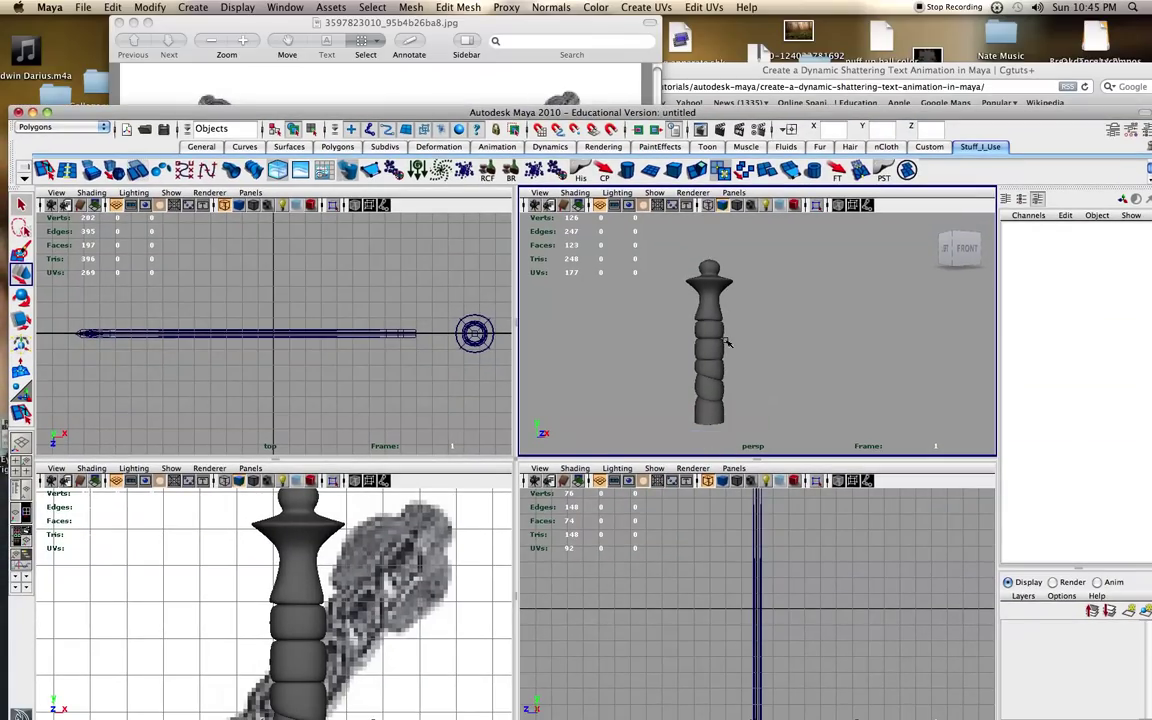
alt+middle_drag(727, 343, 720, 297)
scroll(706, 373, up, 3)
click(677, 342)
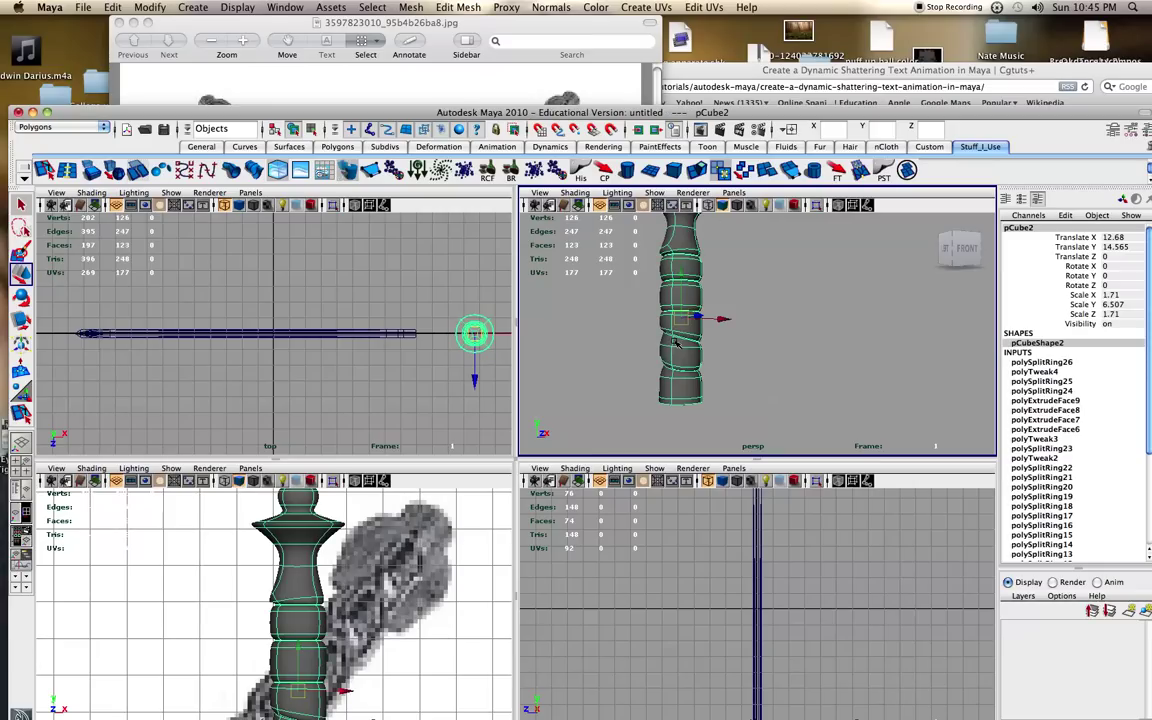
key(r)
drag(680, 256, 680, 271)
Turn off the grip's smooth preview and raise the modeling window until its lower part is fully visible
scroll(699, 347, up, 2)
click(699, 348)
alt+middle_drag(697, 355, 699, 308)
alt+drag(699, 308, 675, 324)
click(677, 379)
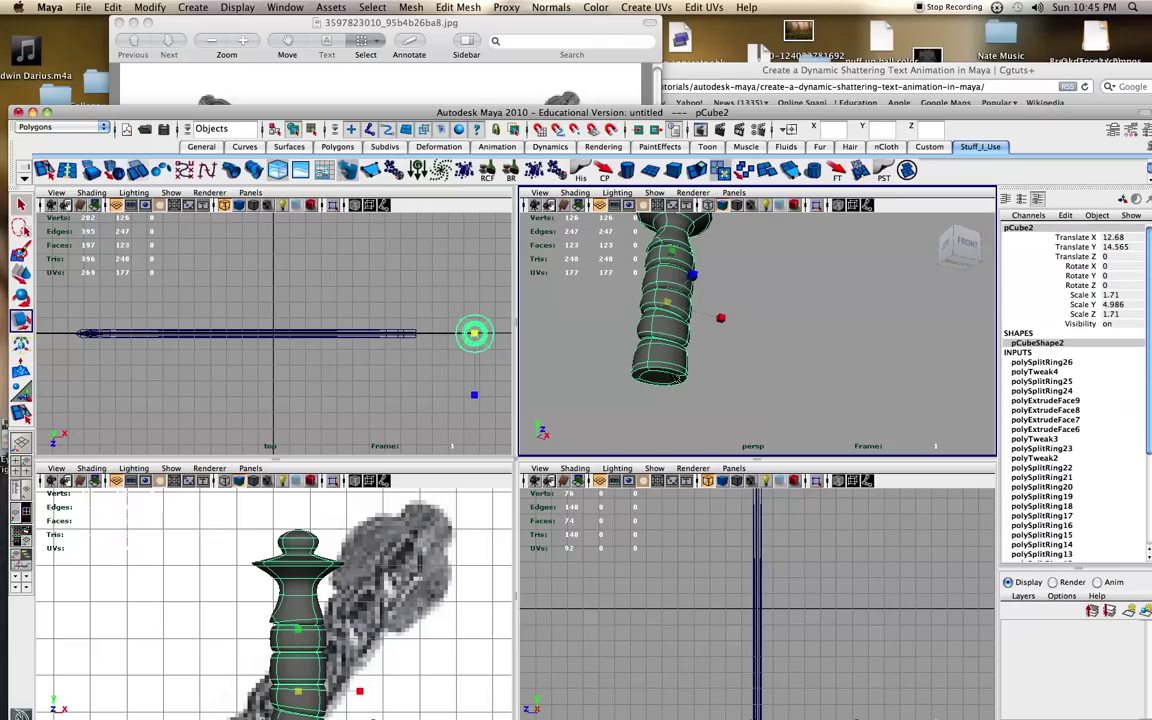
key(1)
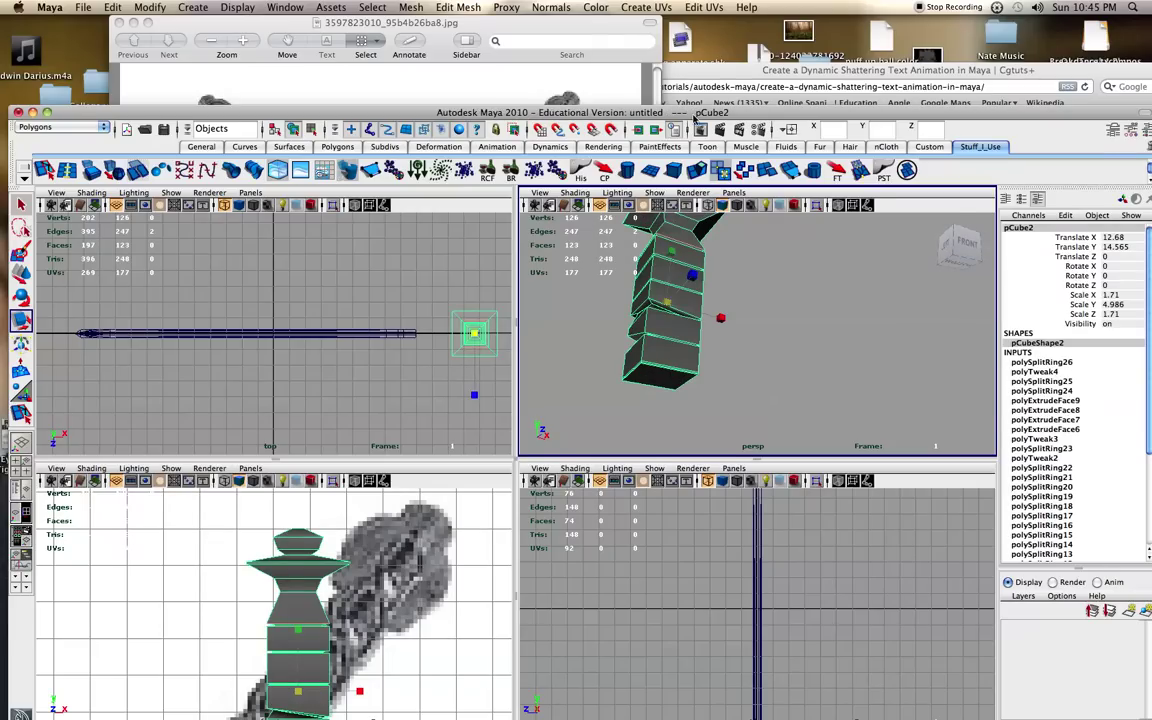
drag(695, 117, 687, 49)
Try to lengthen the grip by selecting the face at its bottom end and moving it down
right_drag(656, 308, 653, 331)
click(653, 311)
alt+middle_drag(412, 471, 417, 419)
alt+middle_drag(402, 536, 419, 450)
scroll(329, 502, down, 5)
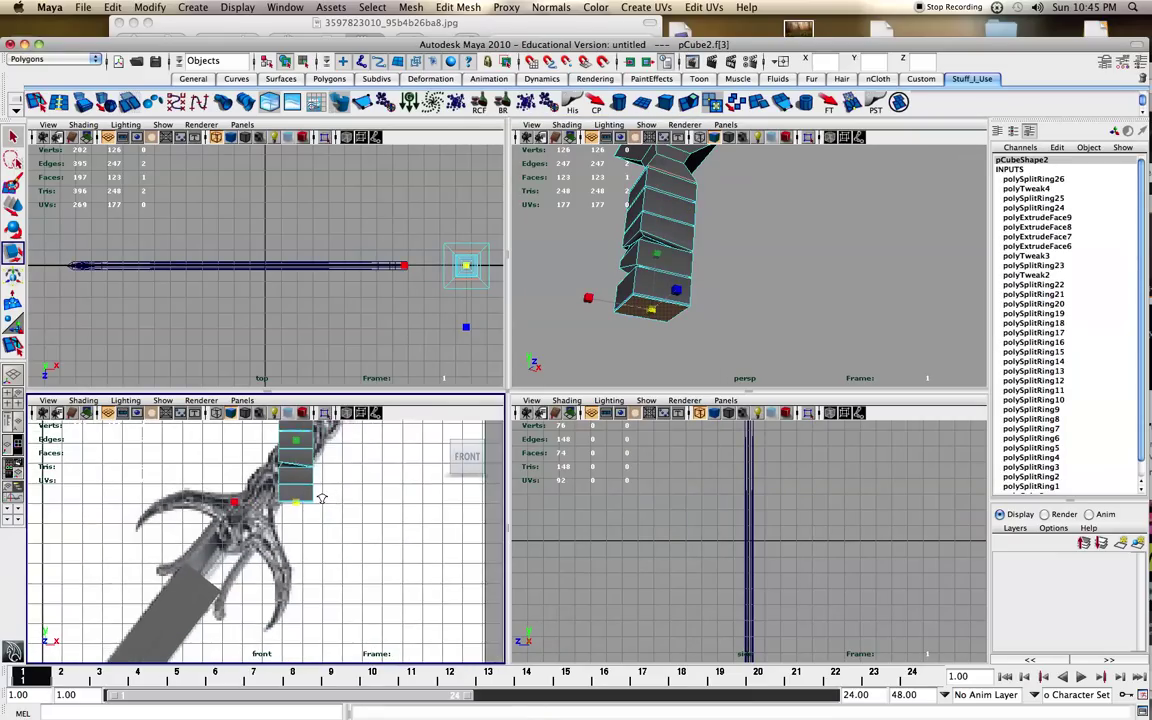
click(660, 265)
key(w)
mouse_move(655, 275)
mouse_down()
mouse_move(652, 313)
mouse_move(656, 285)
mouse_up()
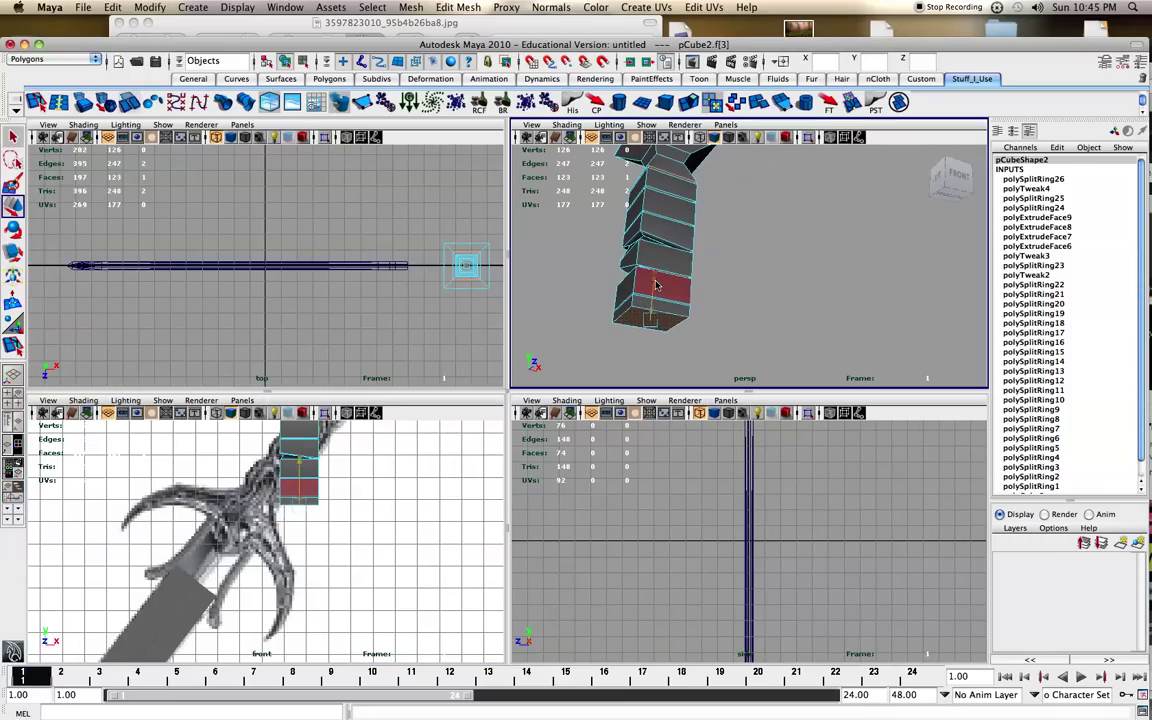
Undo the move and selection of the grip's bottom face
key(z)
key(z)
key(z)
click(743, 290)
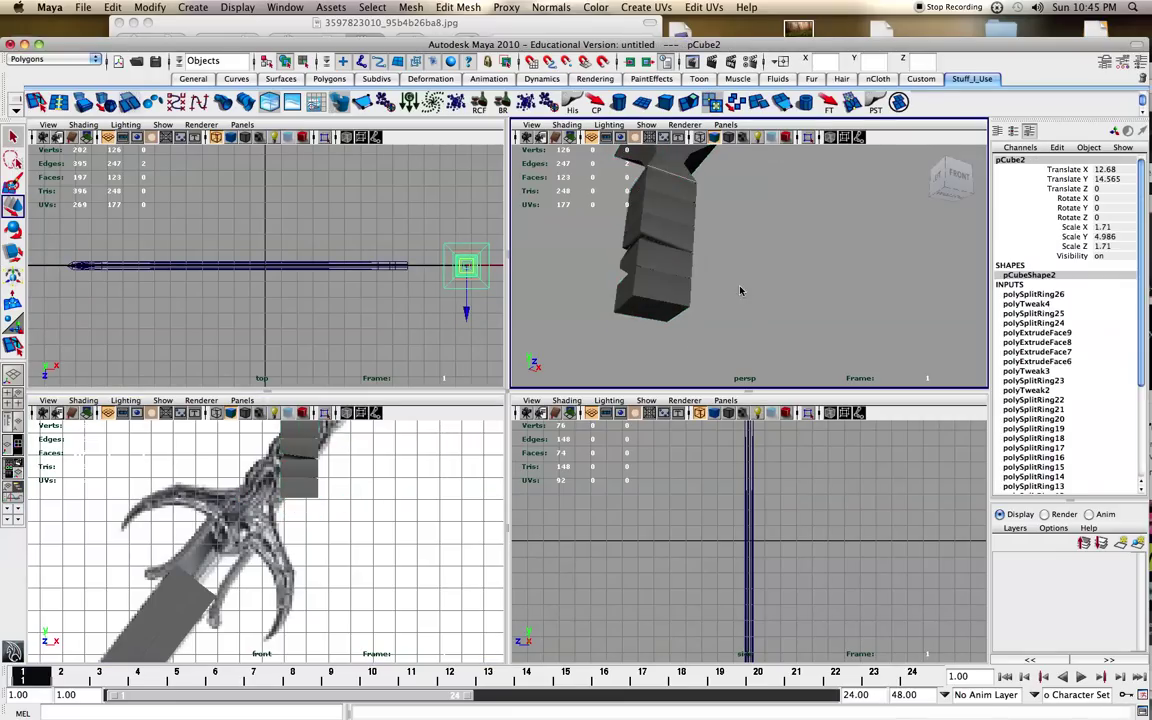
Extrude the grip's bottom face downward to a Local Translate Z of 1.749, and prepare the new end face for scaling
click(668, 316)
right_drag(666, 315, 662, 341)
click(659, 312)
click(688, 104)
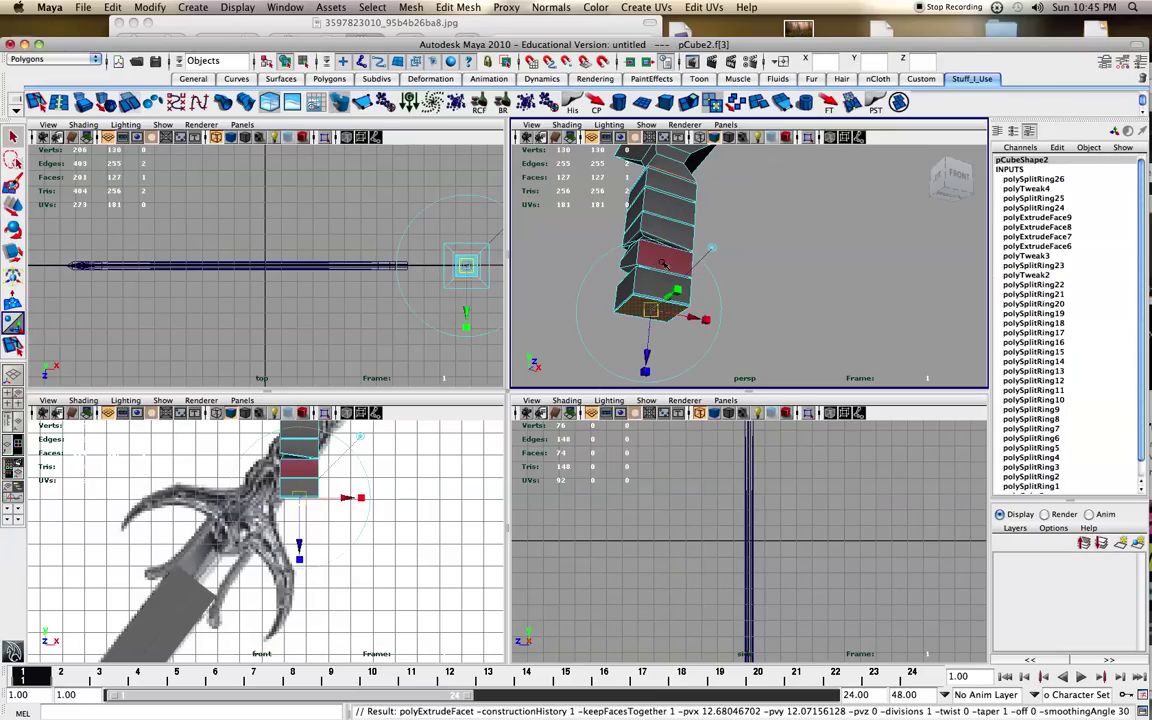
drag(648, 356, 649, 426)
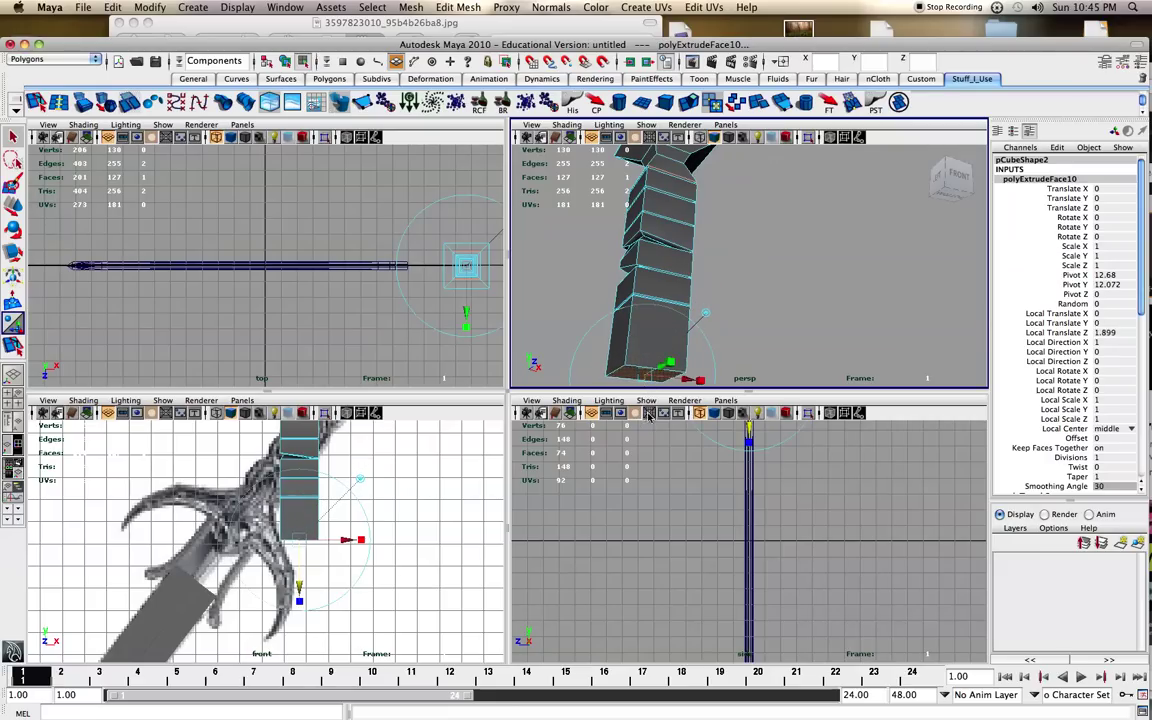
alt+middle_drag(773, 333, 773, 258)
drag(644, 350, 645, 321)
key(r)
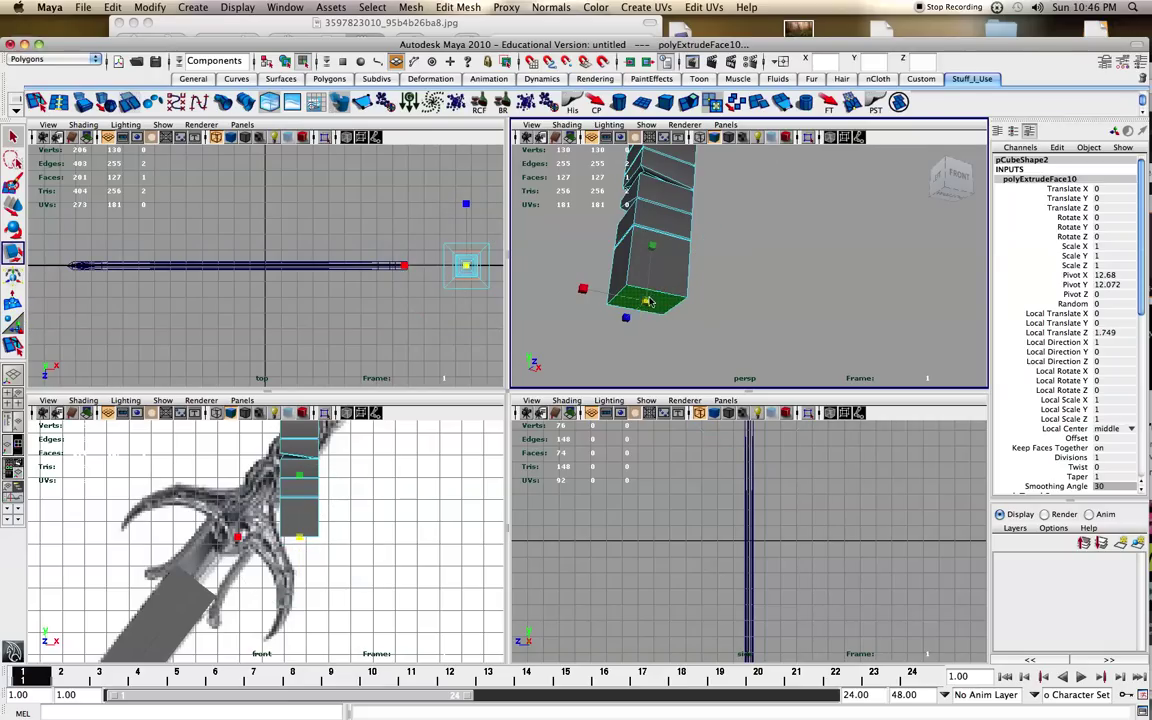